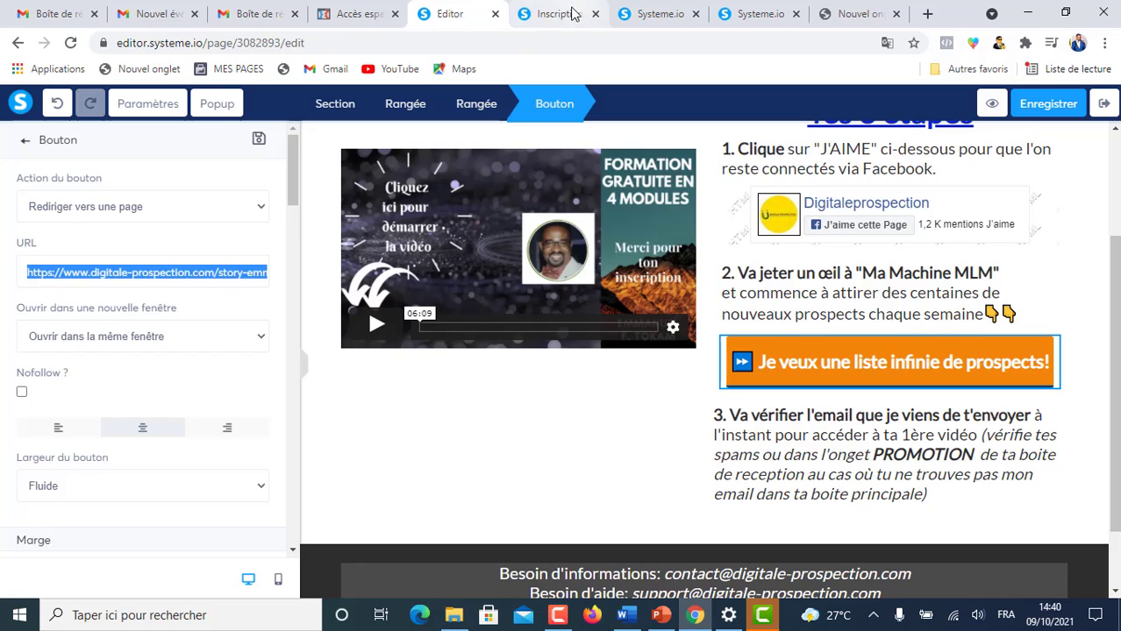
Open the systeme.io affiliate dashboard and display the help note on building an affiliate link from the affiliate ID
click(571, 12)
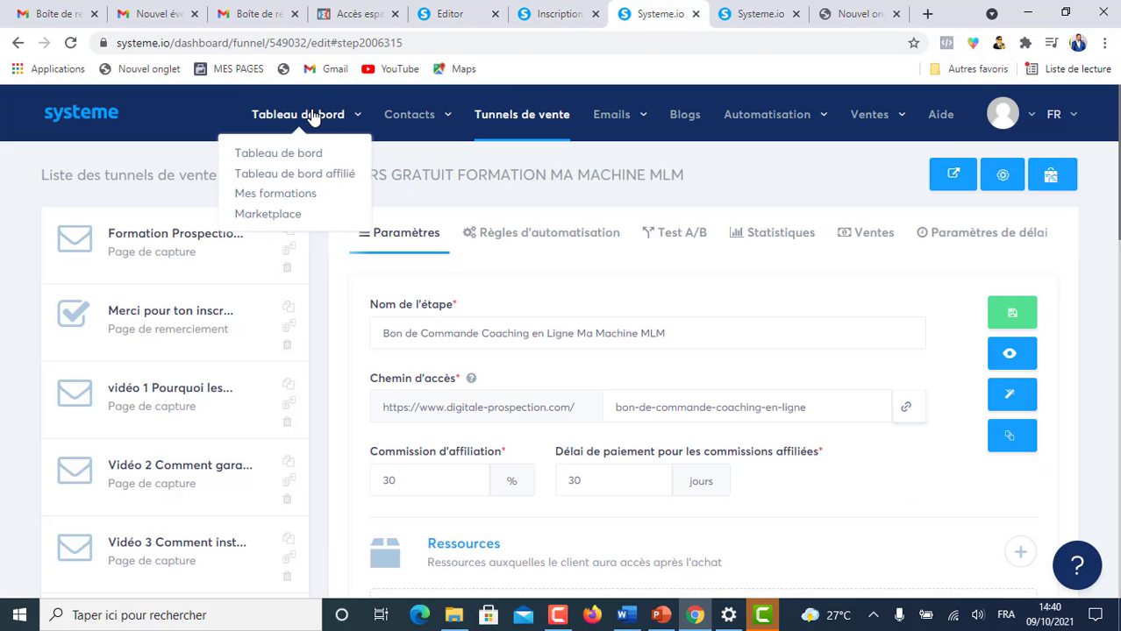
click(290, 177)
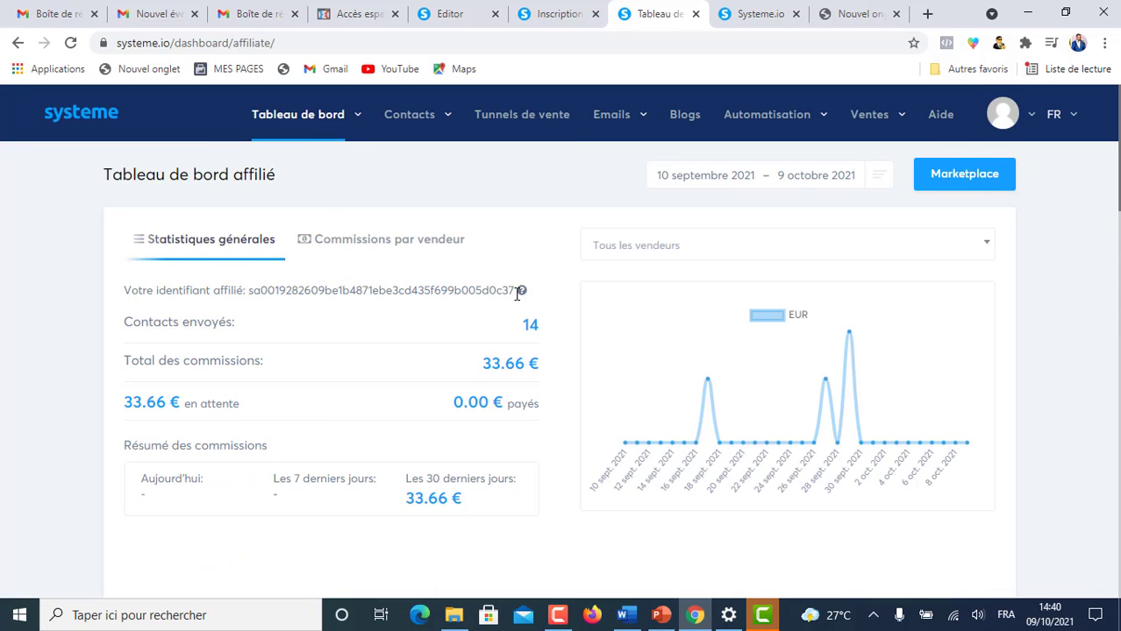
mouse_move(523, 292)
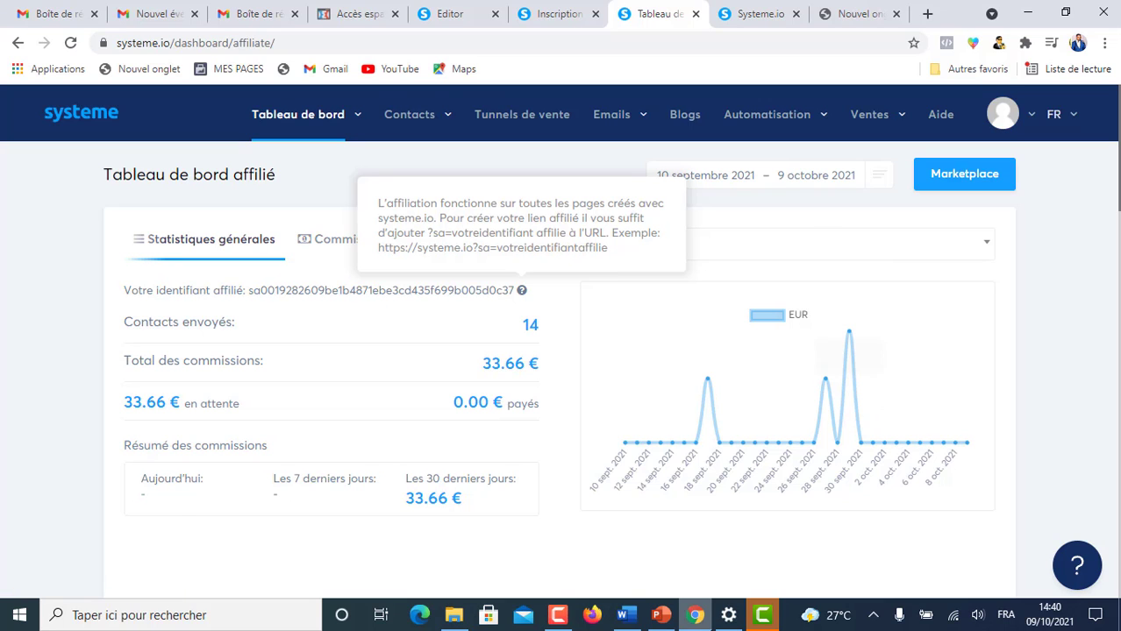
In the Word document, add the text "?sa=" on its own line below the digitale-prospection.com page link
click(642, 622)
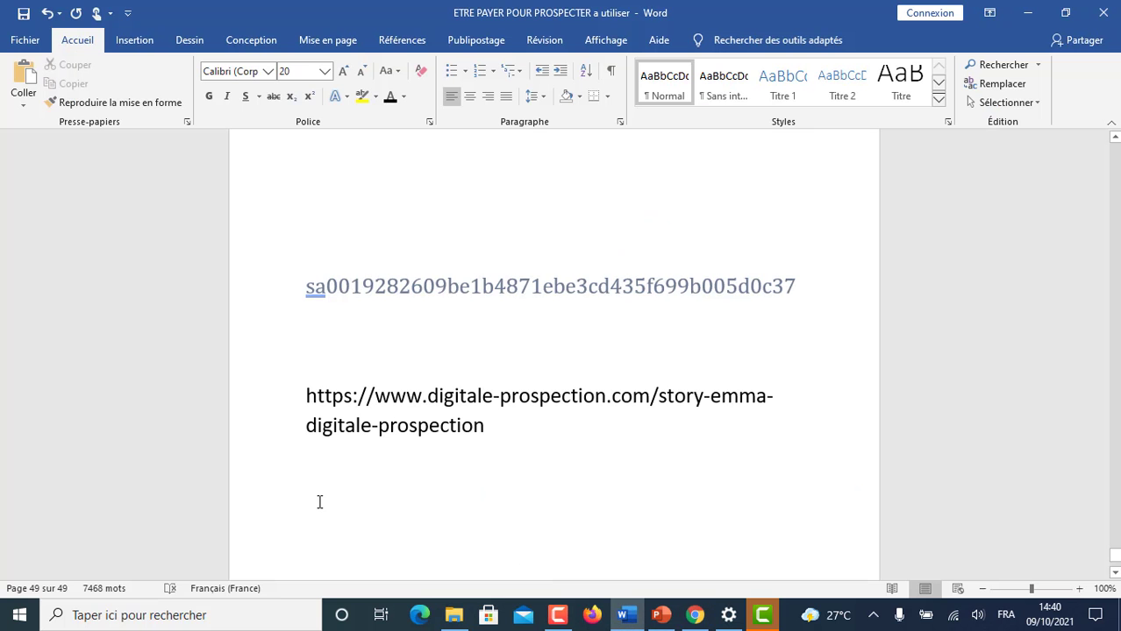
click(514, 424)
key(Return)
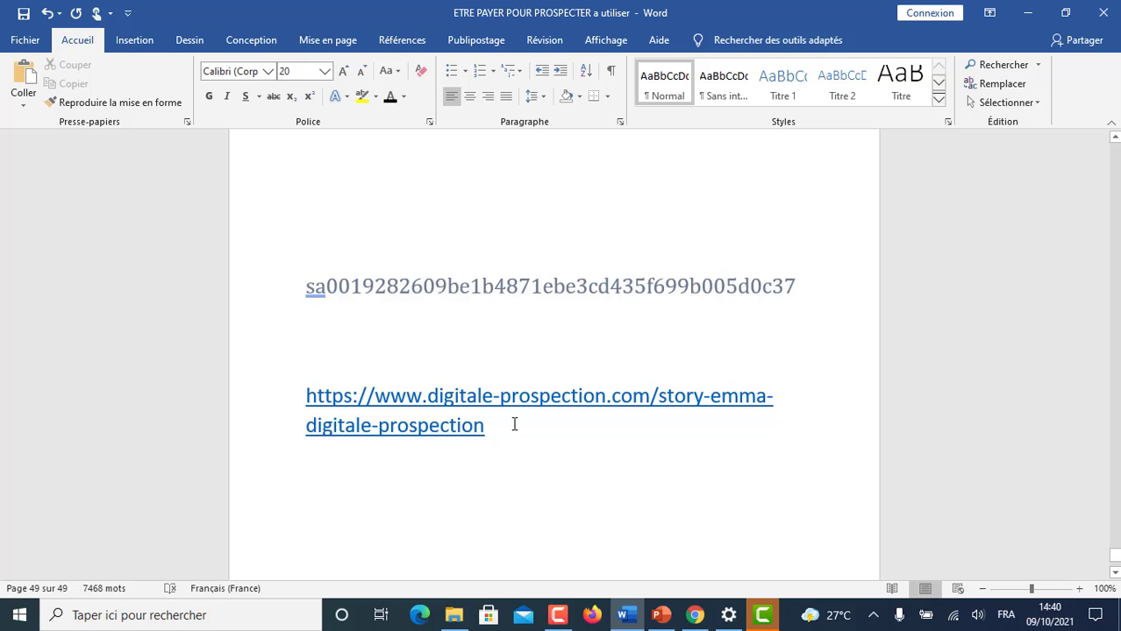
text(?sa=)
click(694, 614)
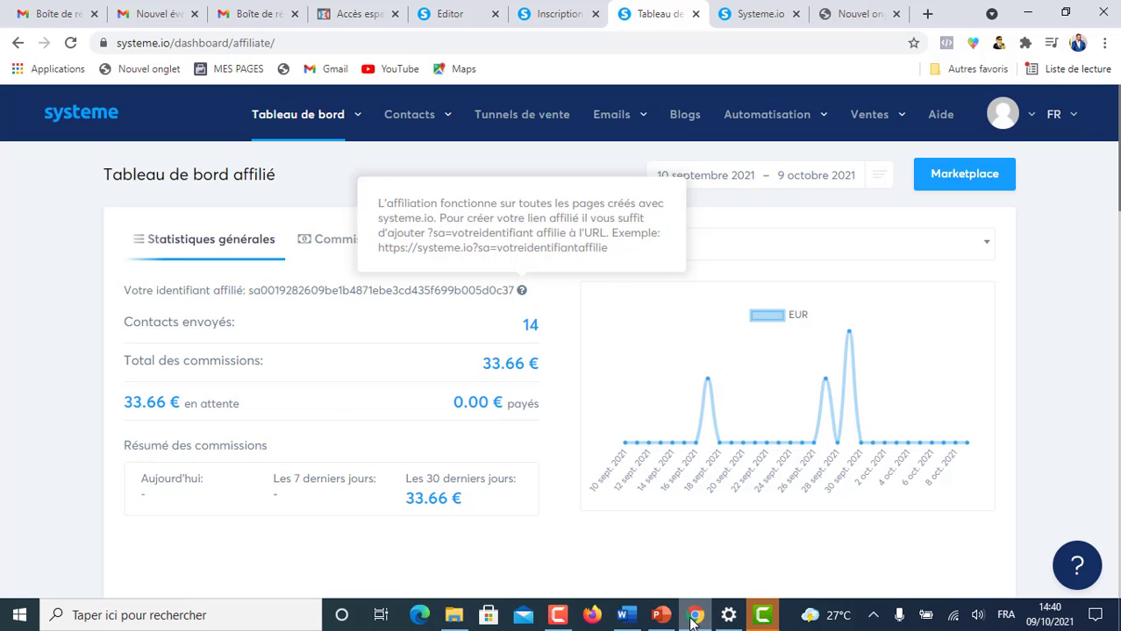
click(622, 616)
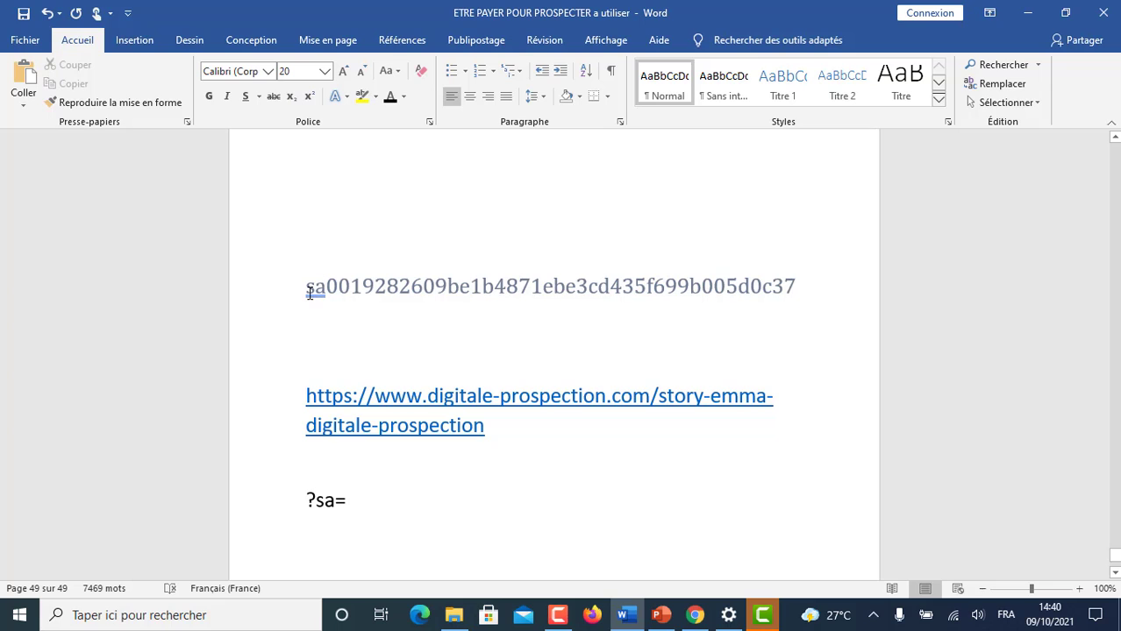
Copy the affiliate ID from the line above the page link and append it directly after "?sa=" on the same line
drag(313, 292, 815, 283)
key(ctrl+c)
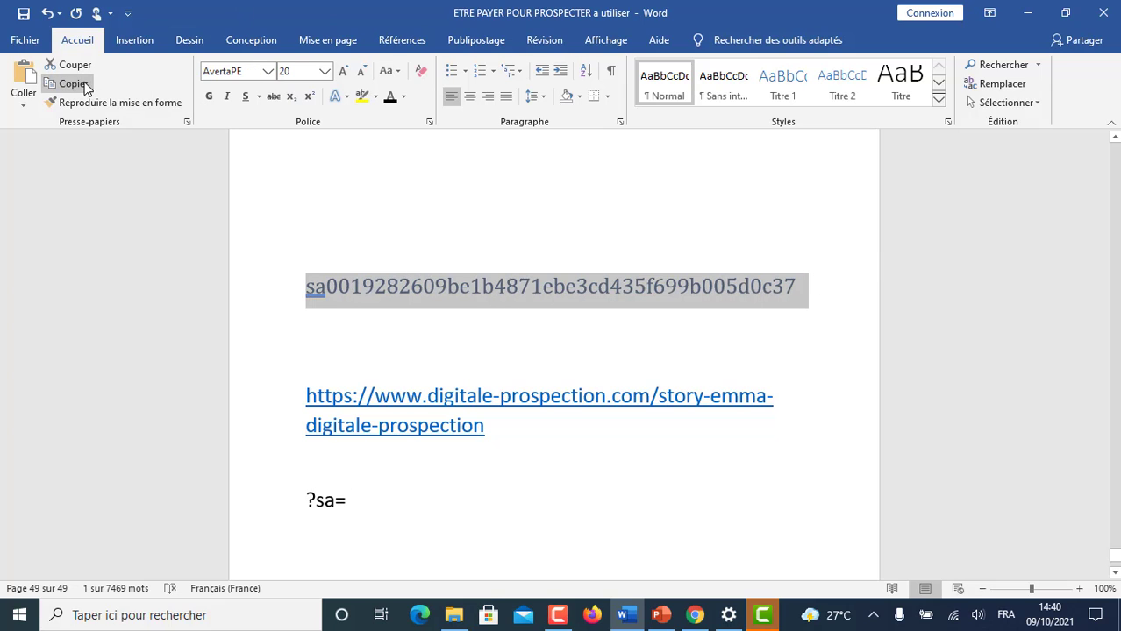
click(70, 83)
click(355, 503)
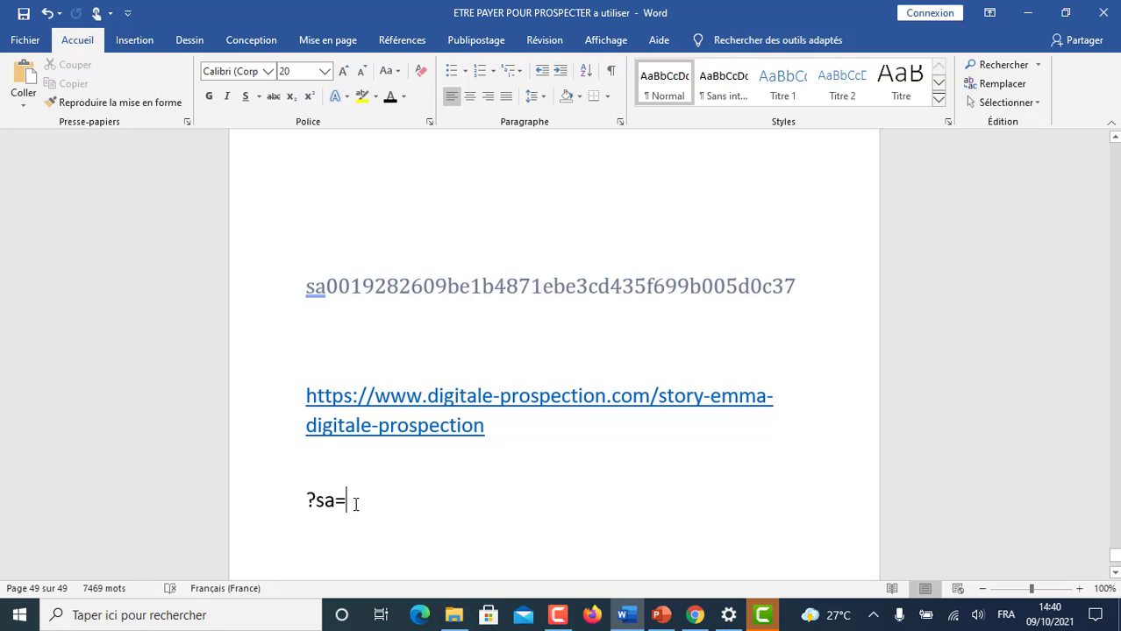
key(ctrl+v)
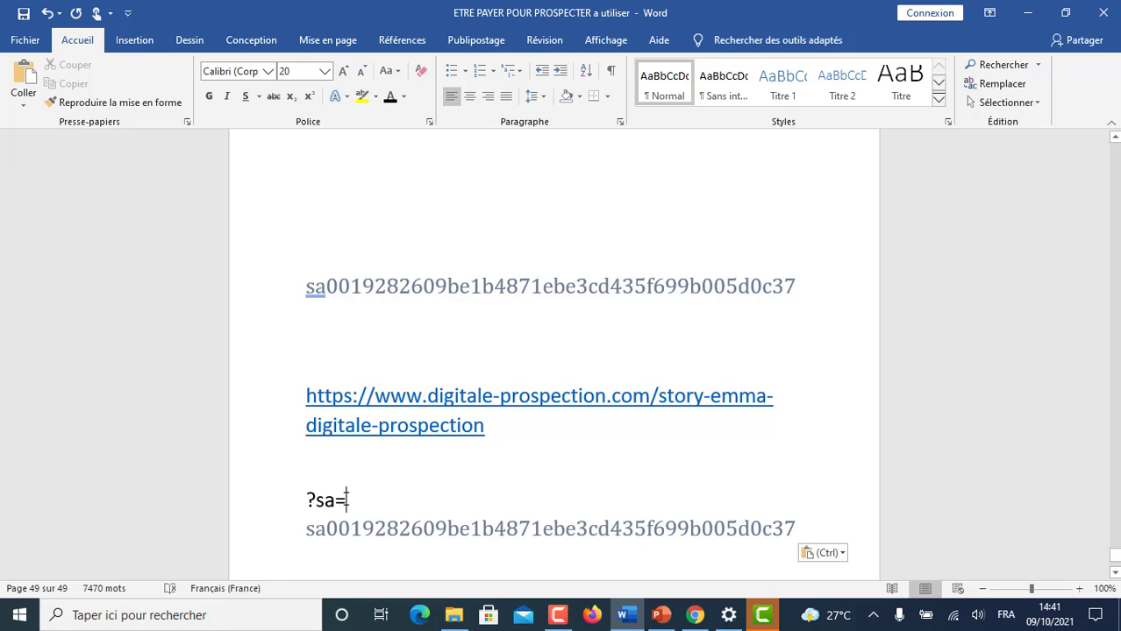
key(Delete)
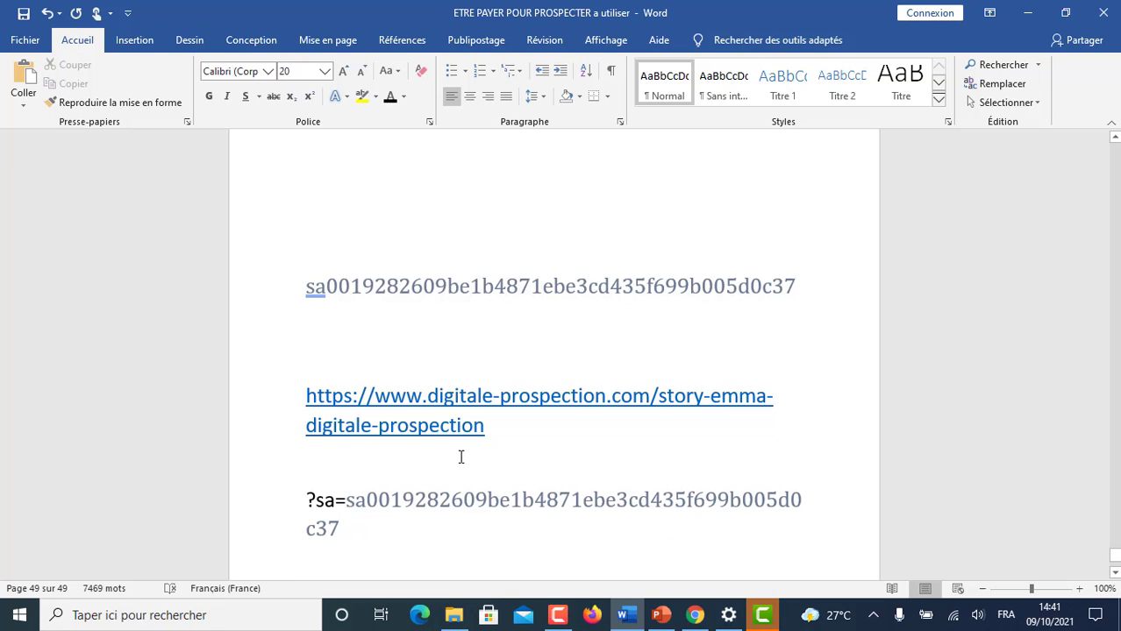
Copy the digitale-prospection.com page link and paste it on a new line below the "?sa=" affiliate parameter
scroll(500, 498, down, 3)
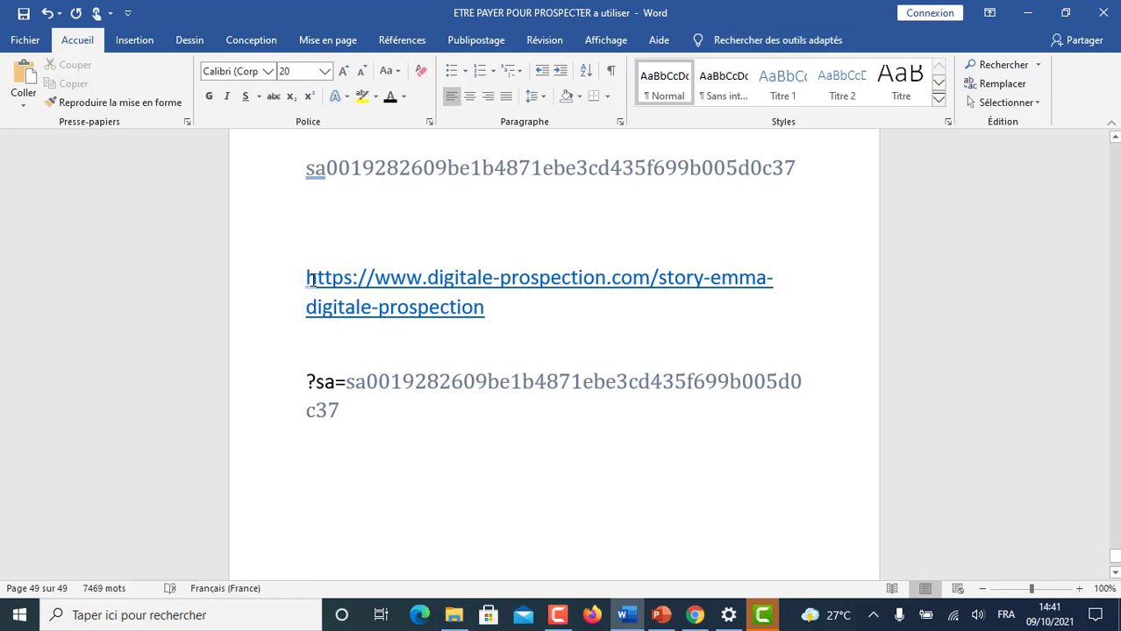
drag(310, 280, 517, 308)
key(ctrl+c)
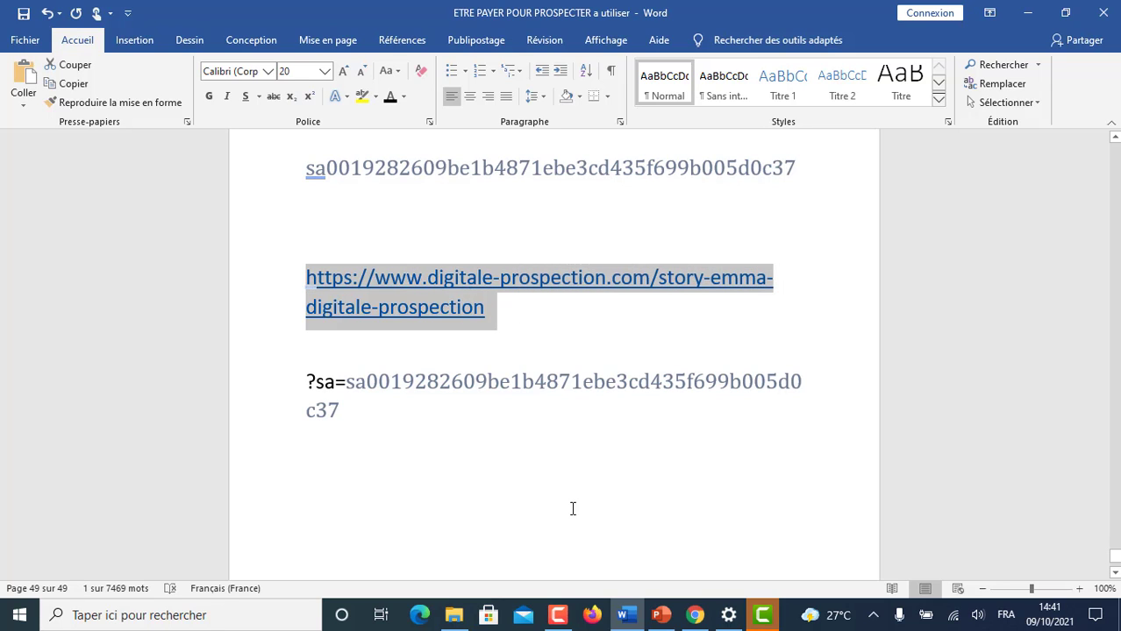
click(381, 431)
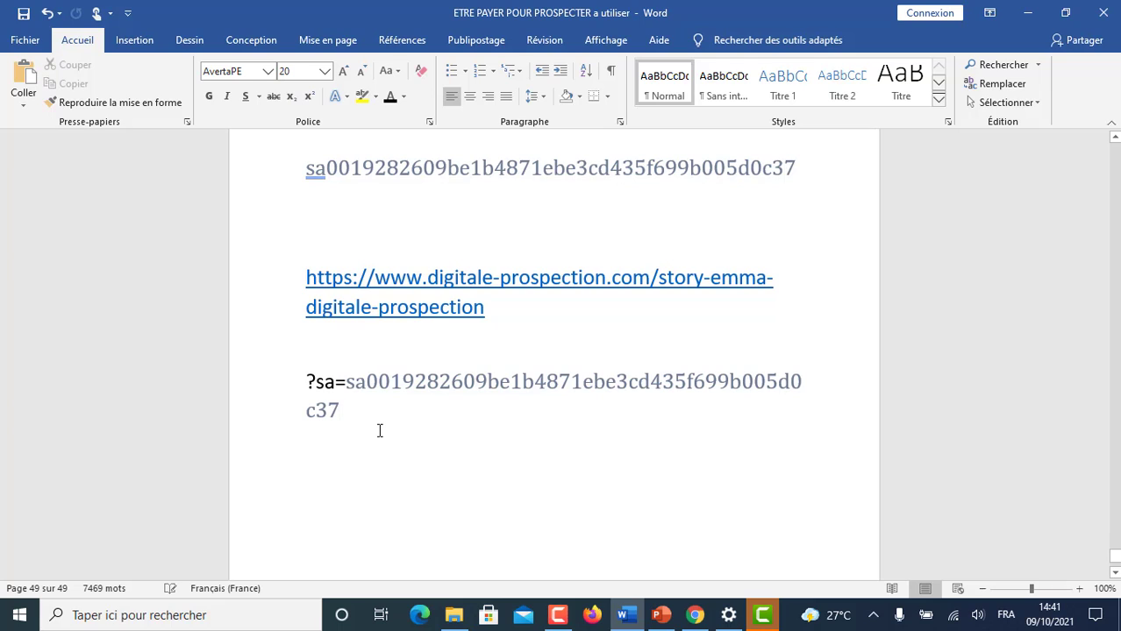
key(Return)
key(ctrl+v)
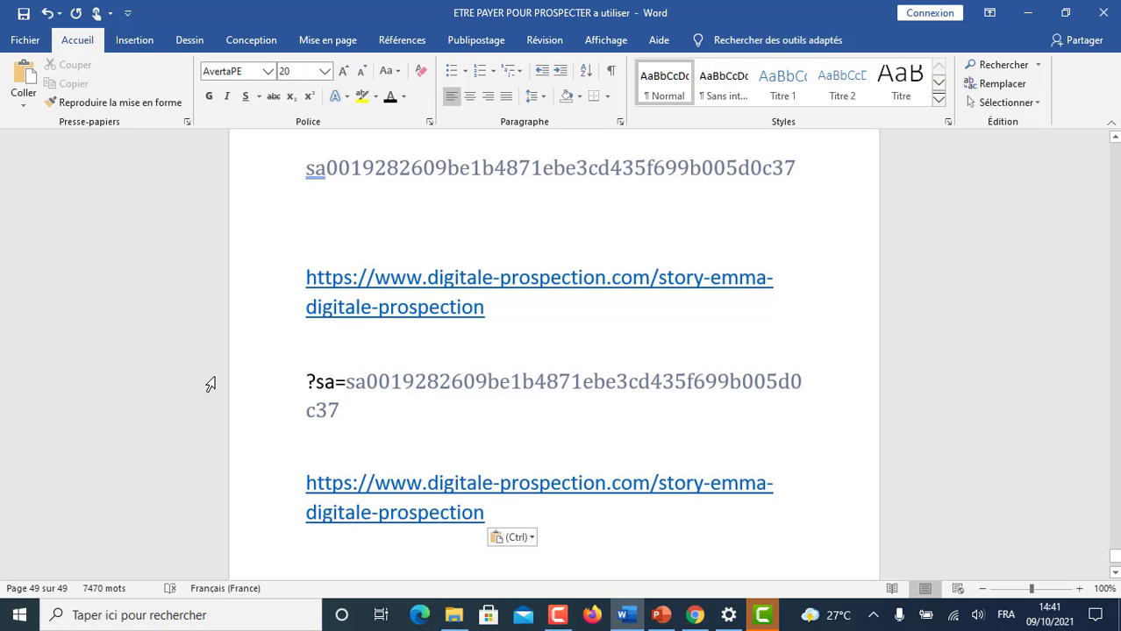
Append the "?sa=" parameter with the affiliate ID to the duplicated page link and turn the whole address into one hyperlink
drag(305, 379, 353, 406)
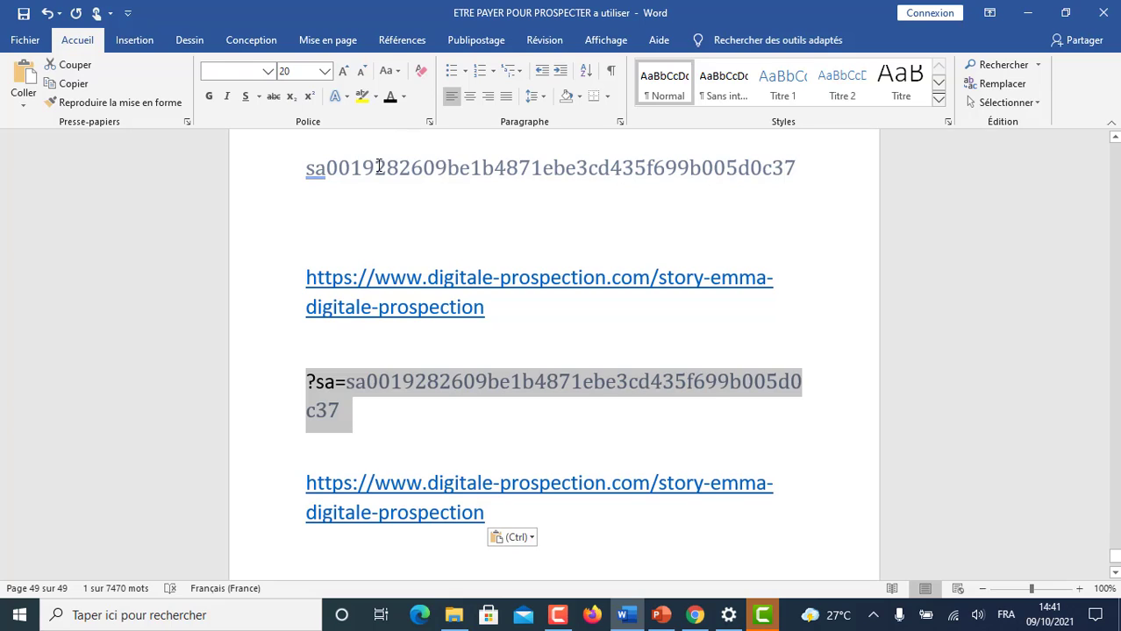
click(320, 169)
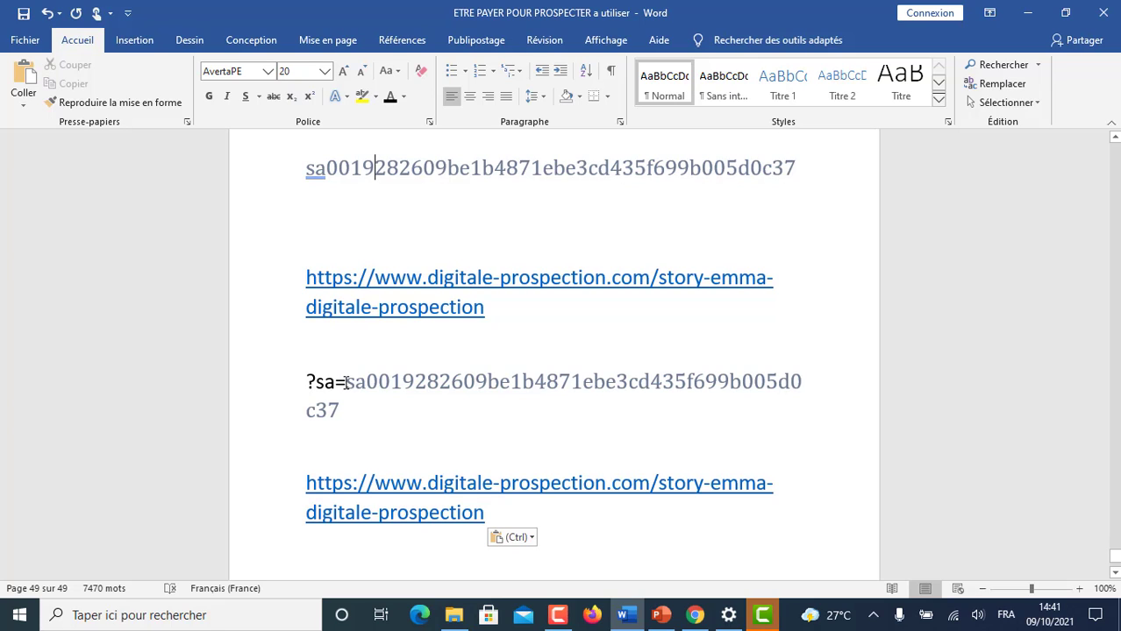
drag(307, 383, 352, 403)
key(ctrl+c)
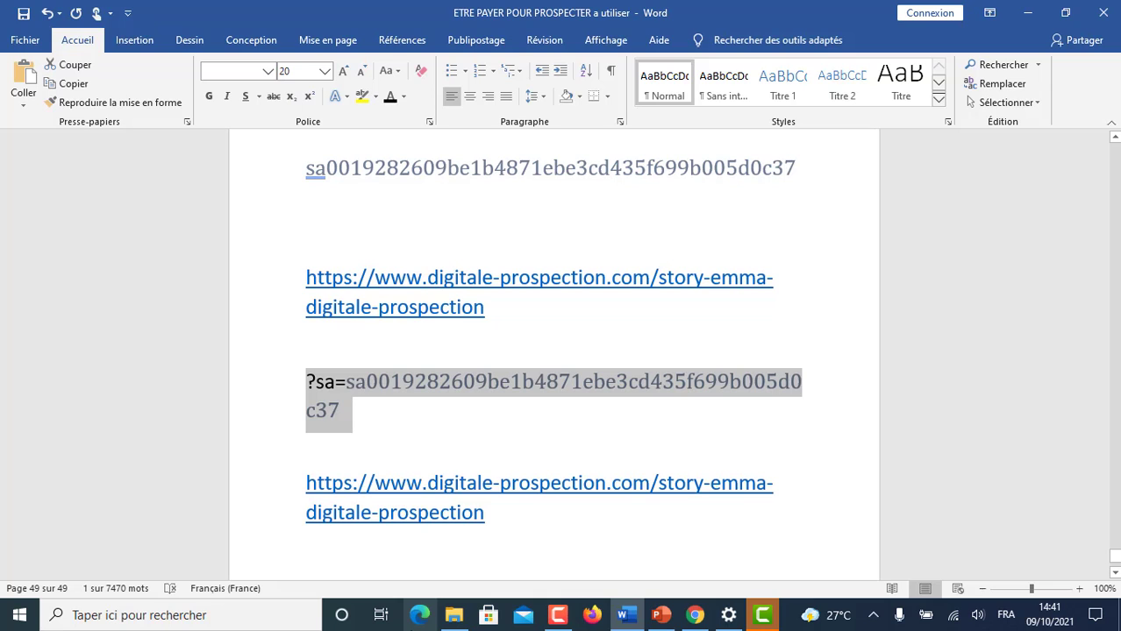
click(482, 511)
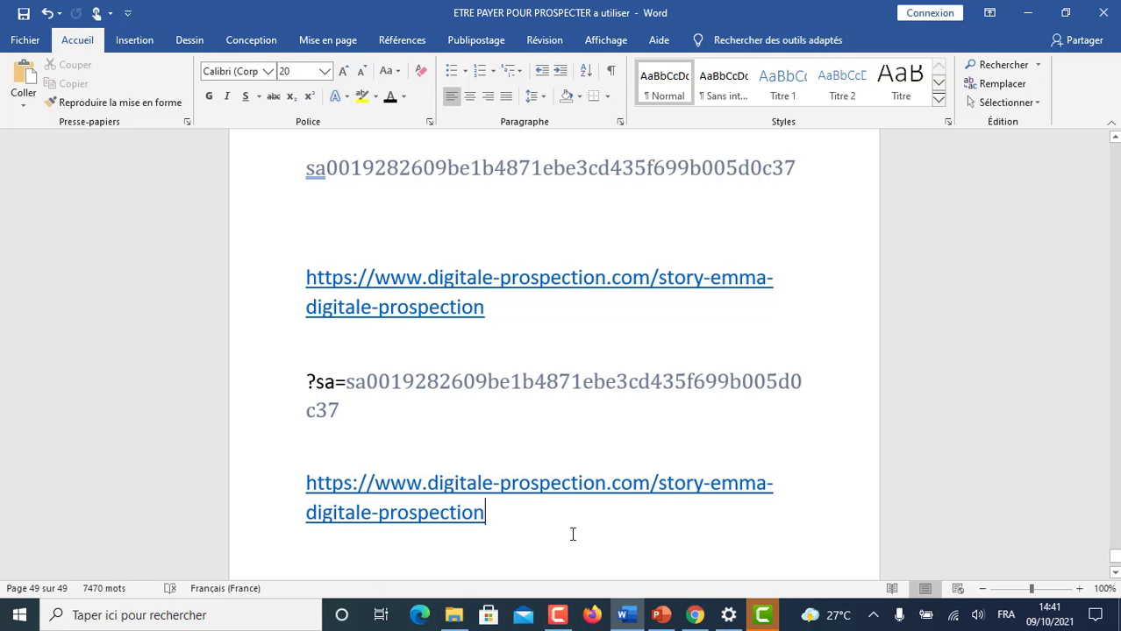
key(ctrl+v)
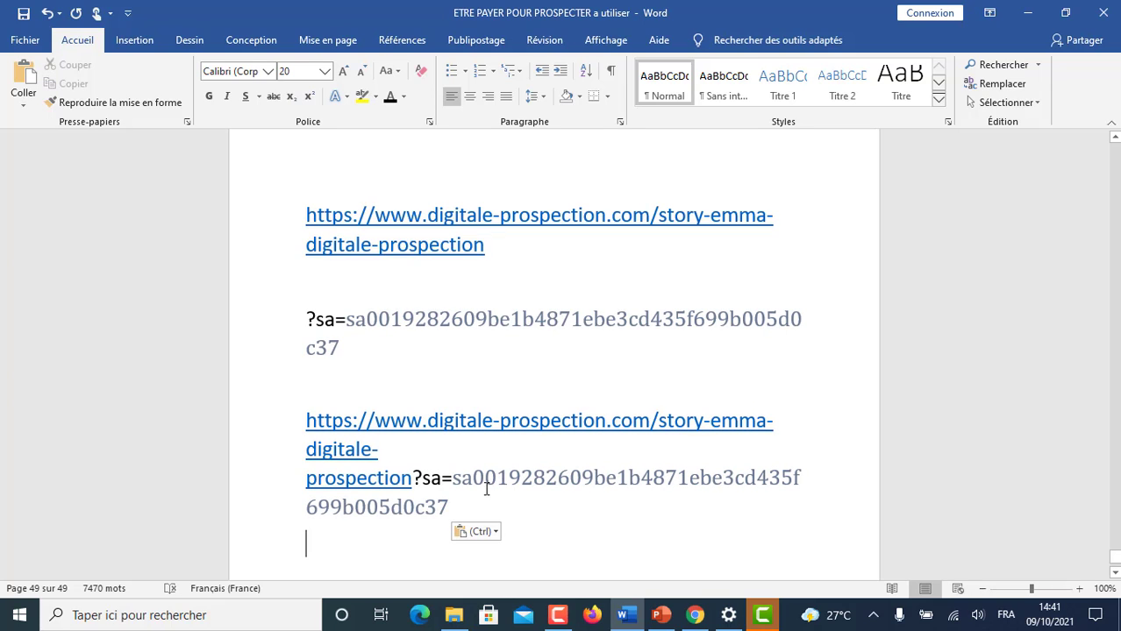
click(467, 504)
key(Return)
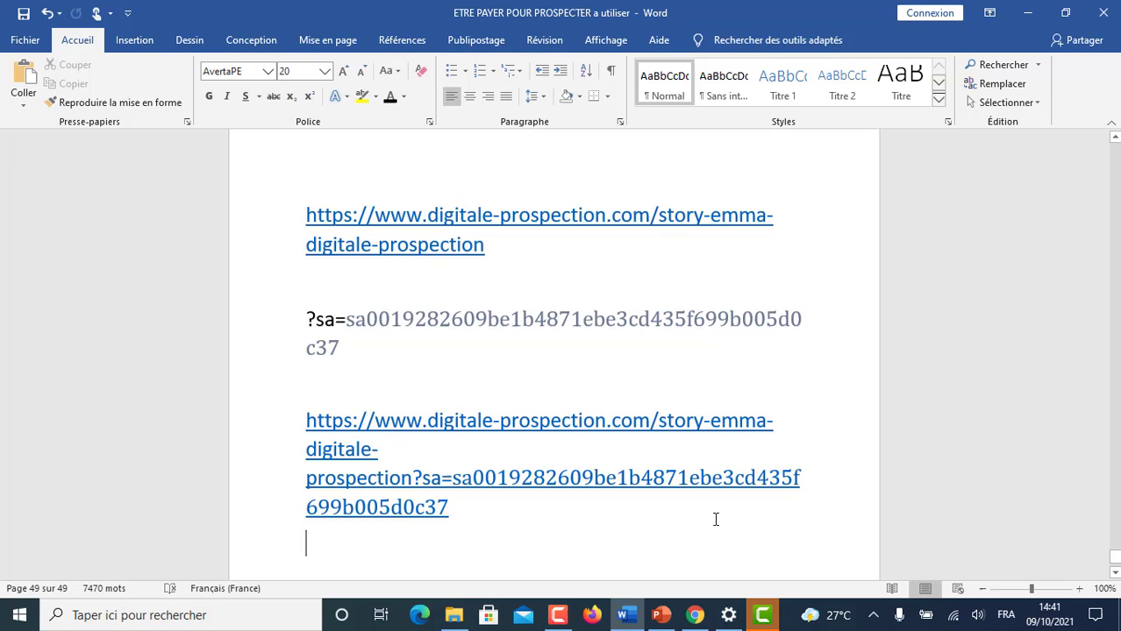
click(453, 507)
key(Return)
Copy the plain page link without the affiliate parameter, open it in a new Chrome tab and look through the sales page
drag(309, 215, 502, 246)
key(ctrl+c)
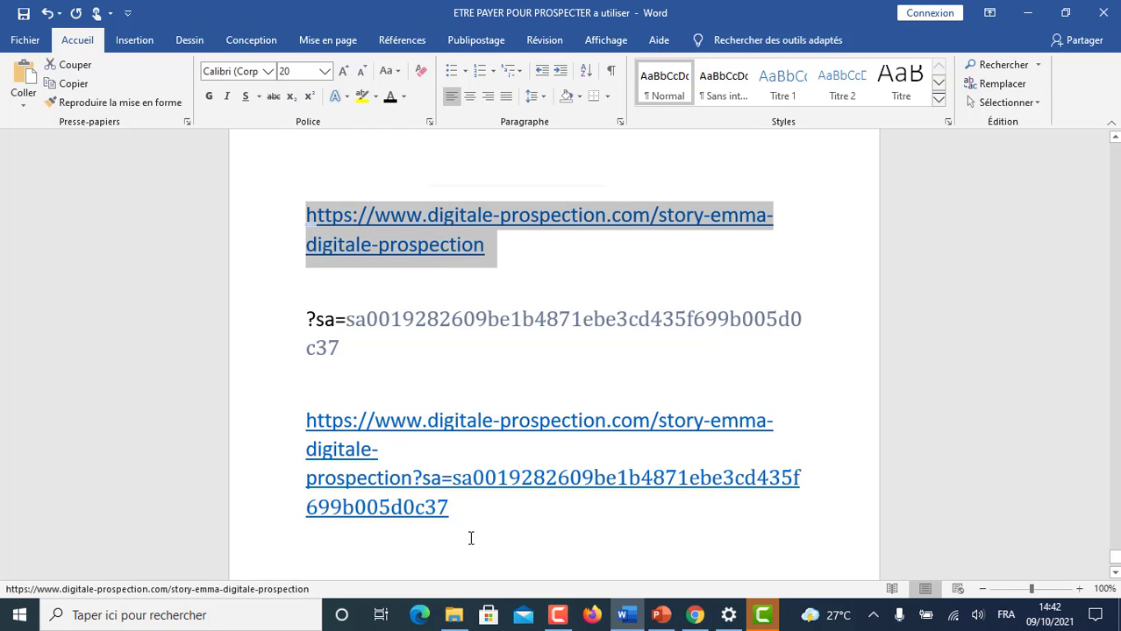
click(689, 616)
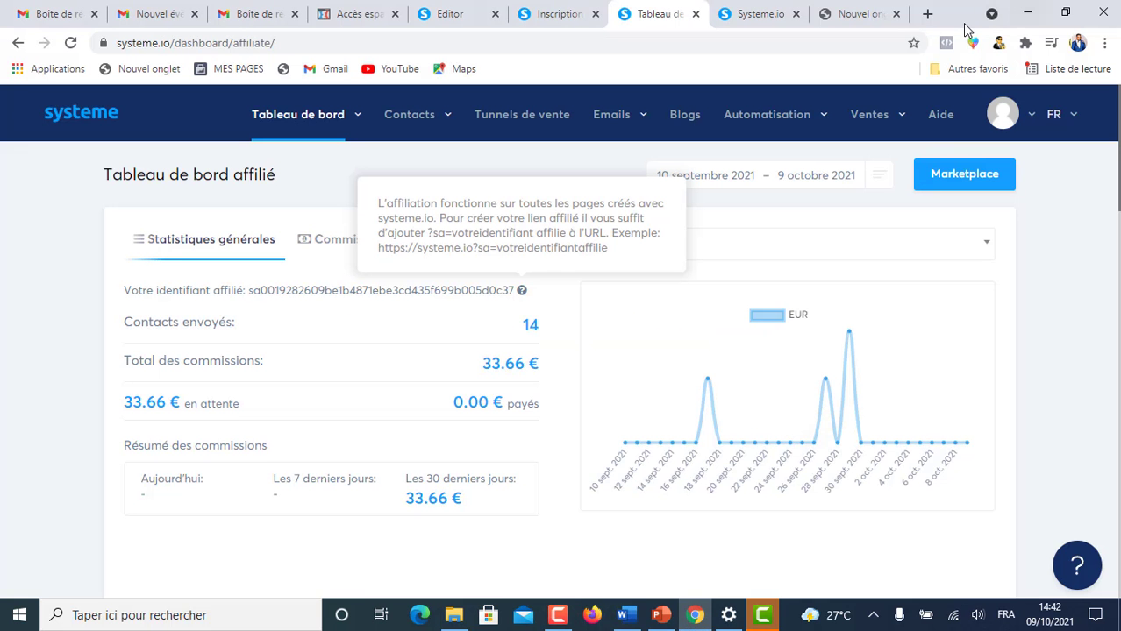
key(ctrl+t)
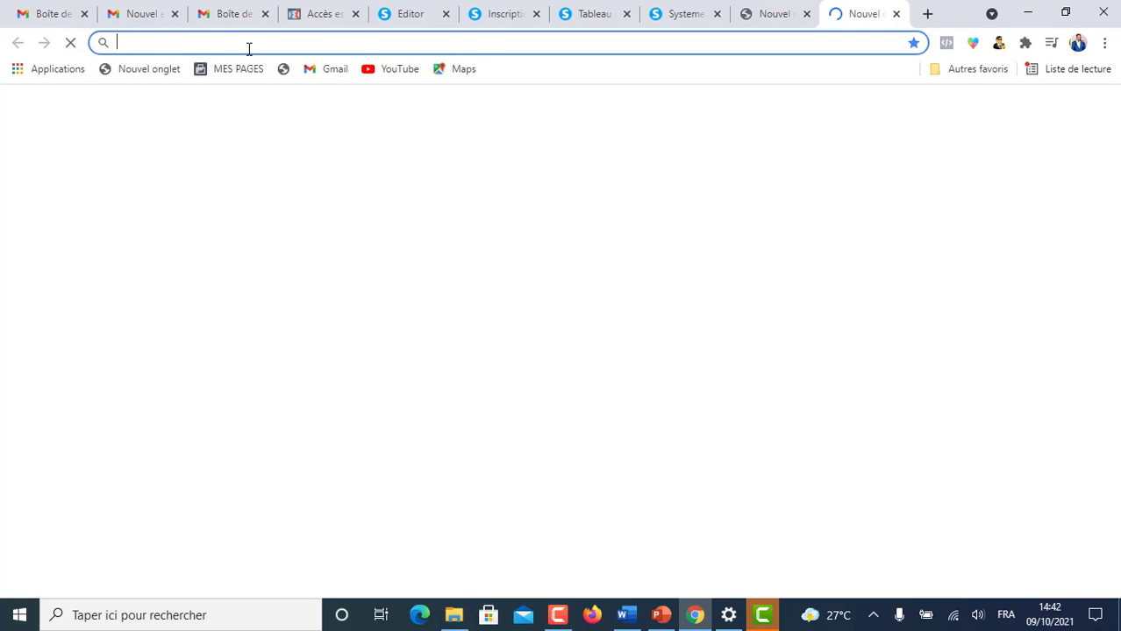
key(ctrl+v)
key(Return)
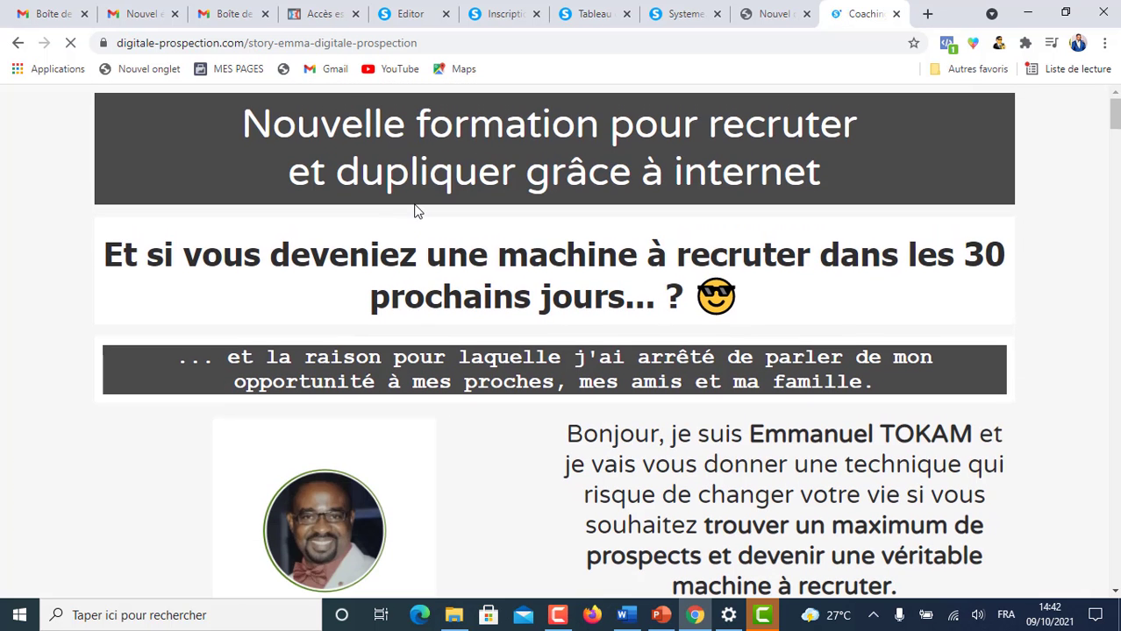
scroll(418, 212, down, 15)
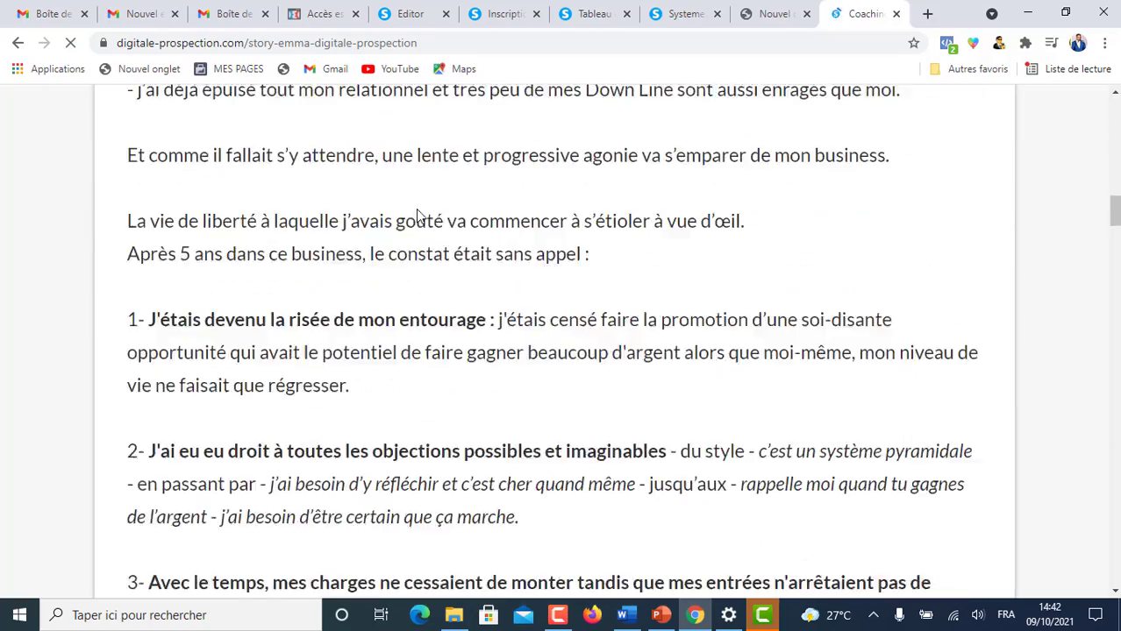
scroll(417, 211, down, 13)
scroll(416, 220, up, 16)
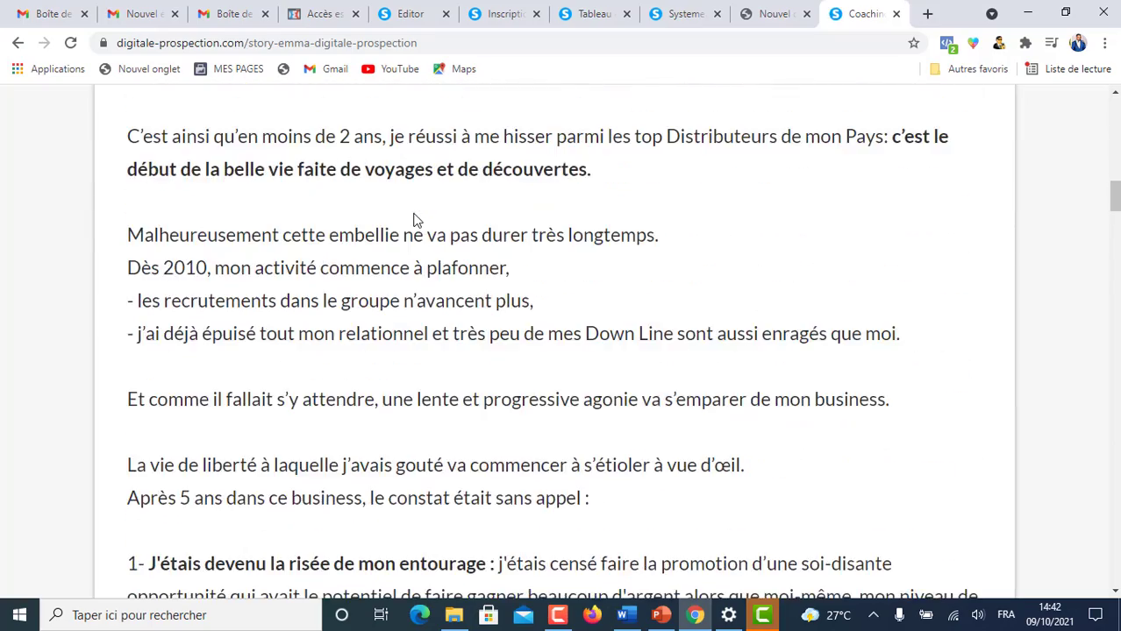
scroll(415, 220, up, 10)
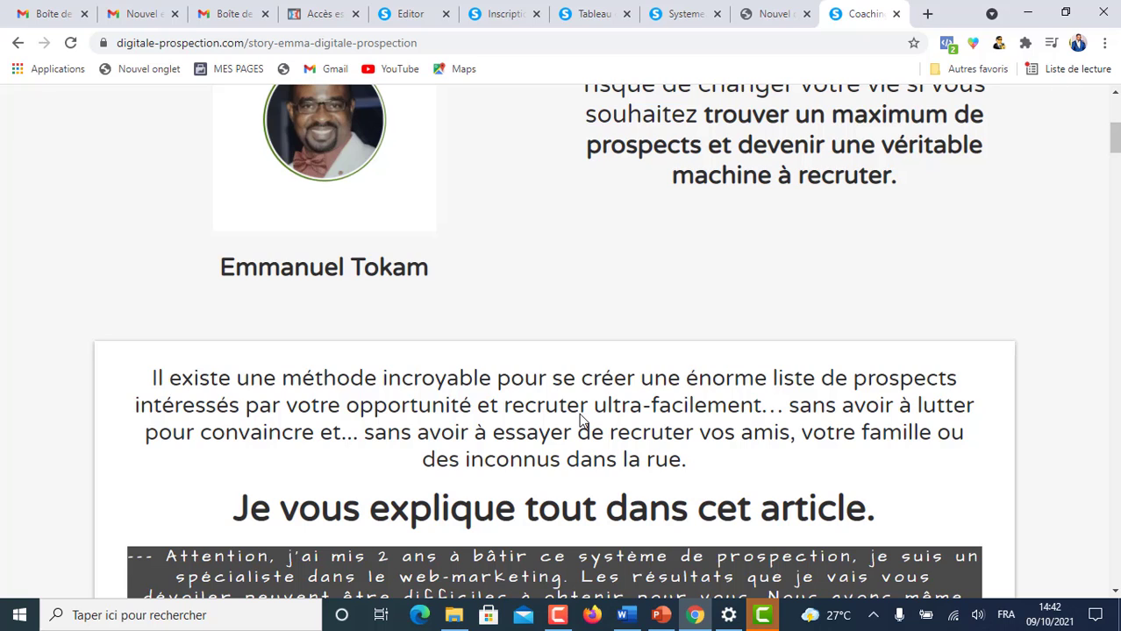
Copy the complete affiliate link from the Word document and open it in another new Chrome tab
click(628, 617)
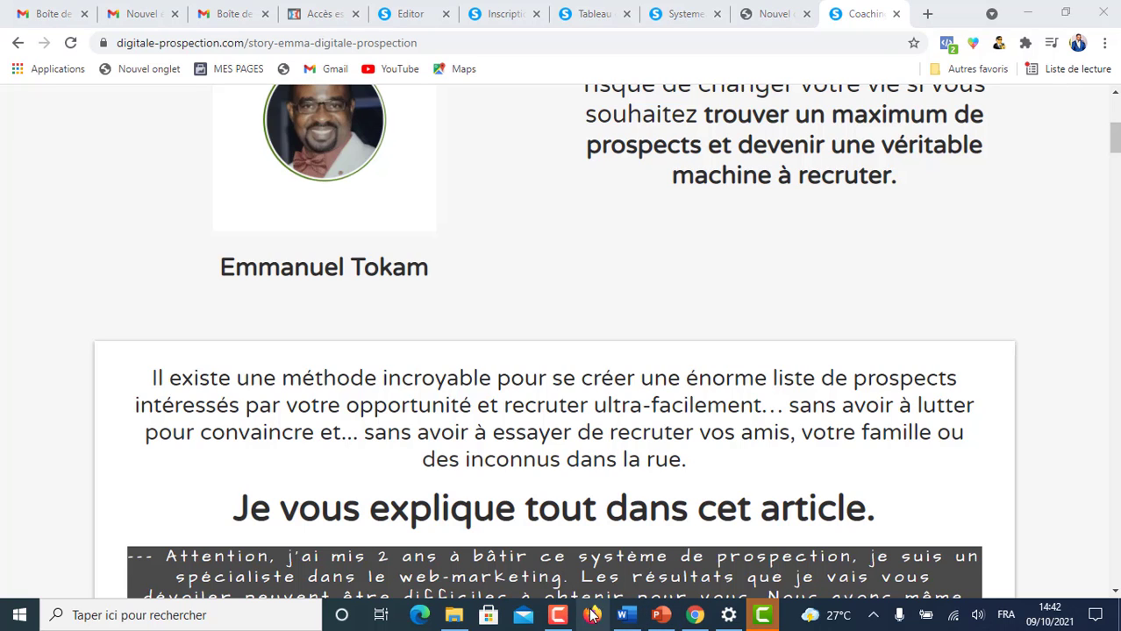
click(625, 616)
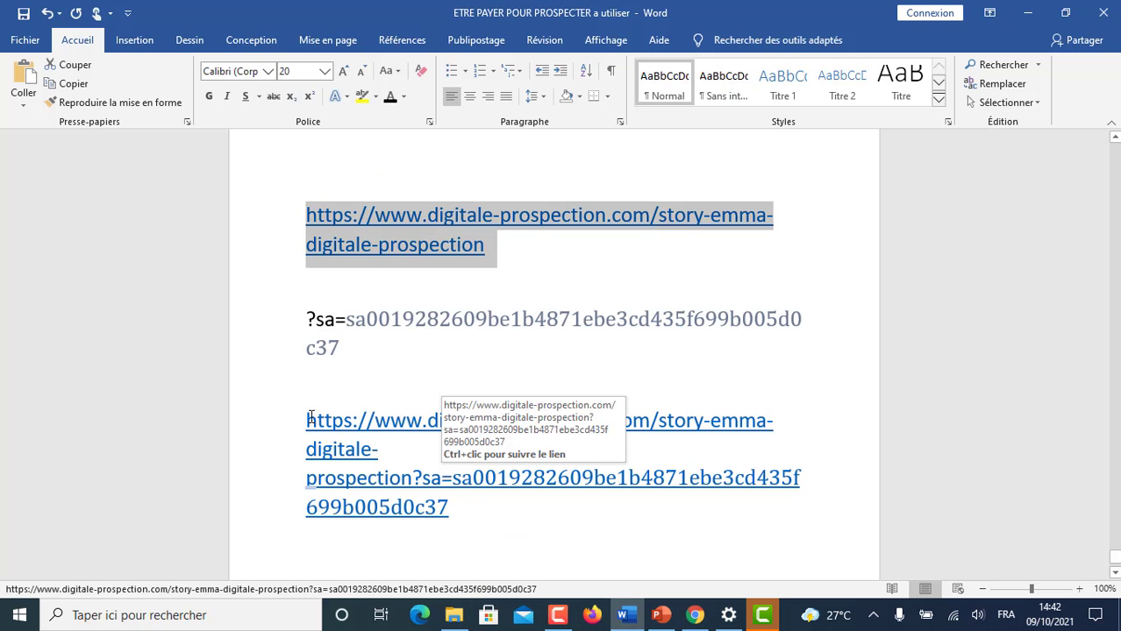
drag(310, 418, 467, 512)
key(ctrl+c)
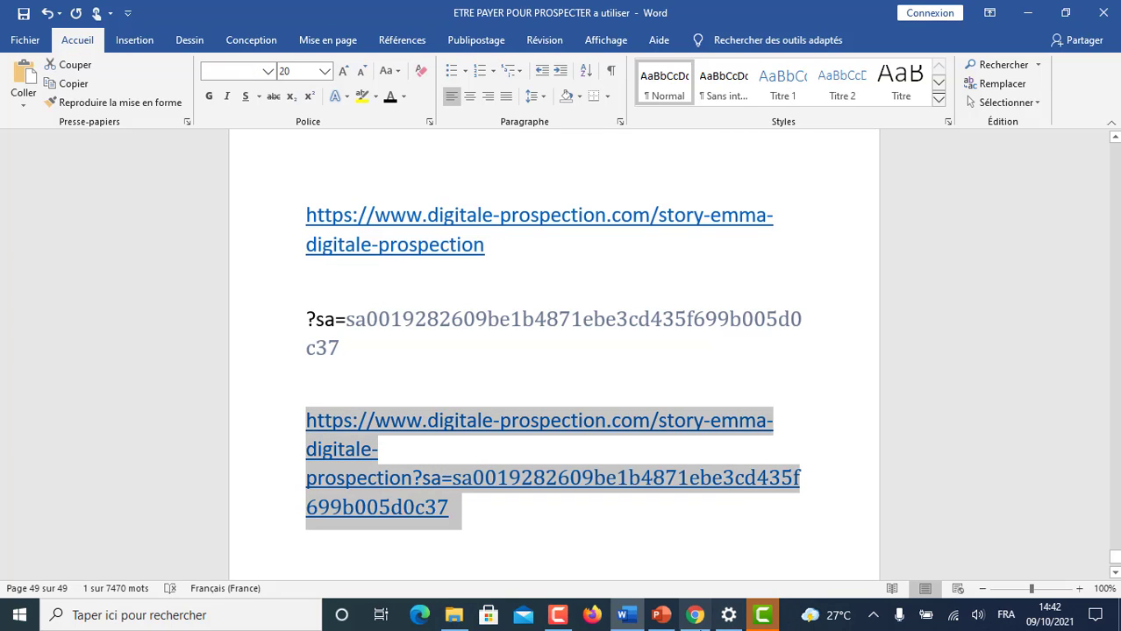
click(694, 615)
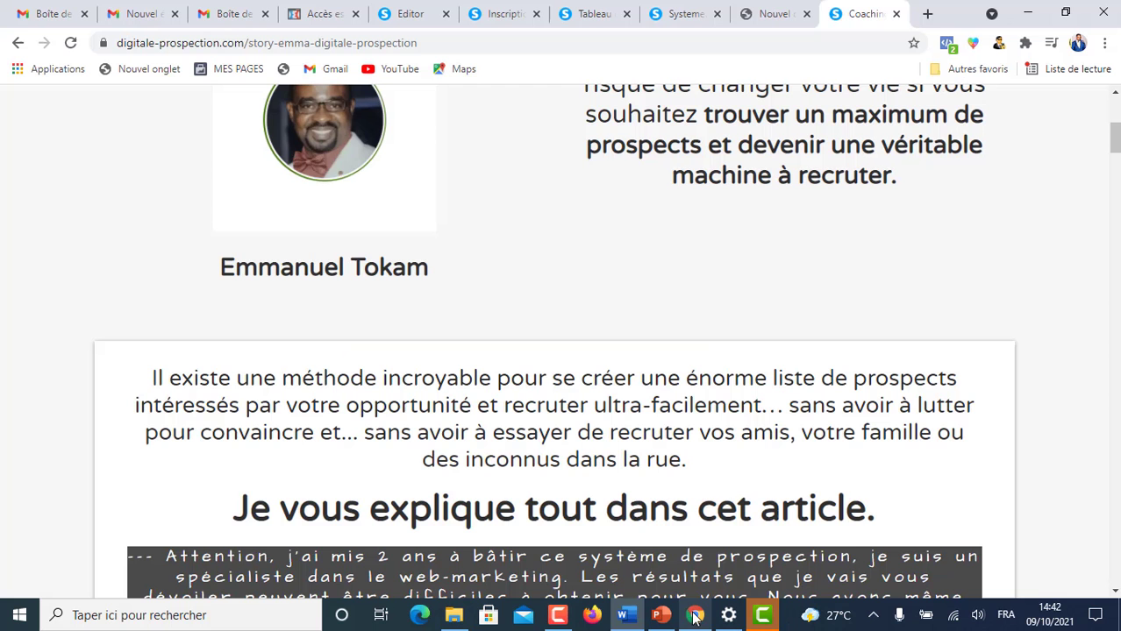
click(927, 13)
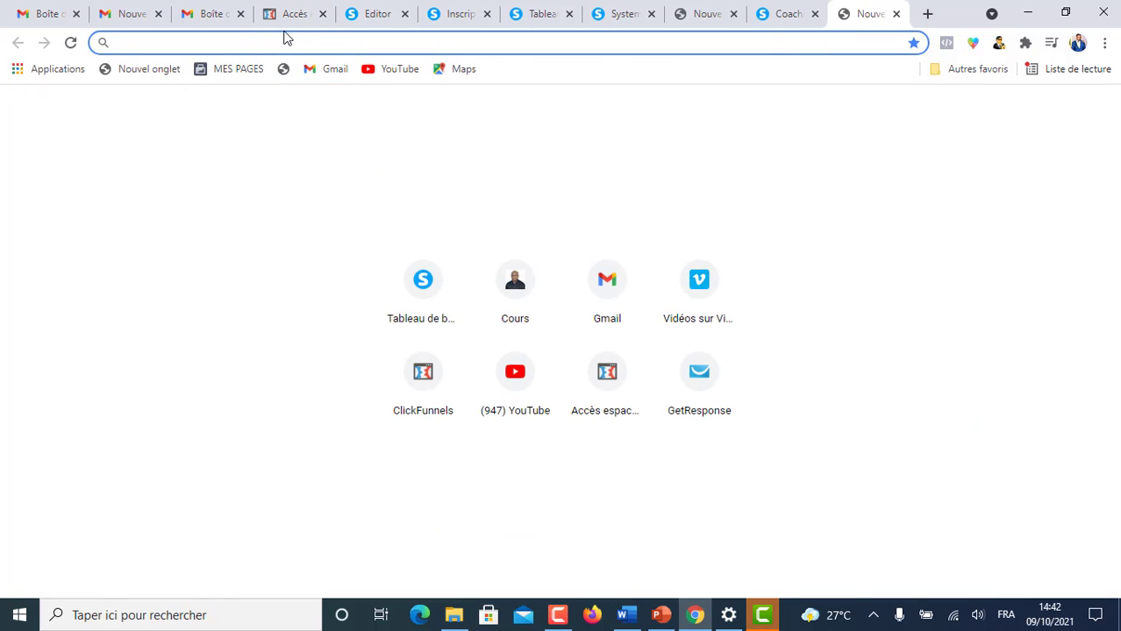
key(ctrl+v)
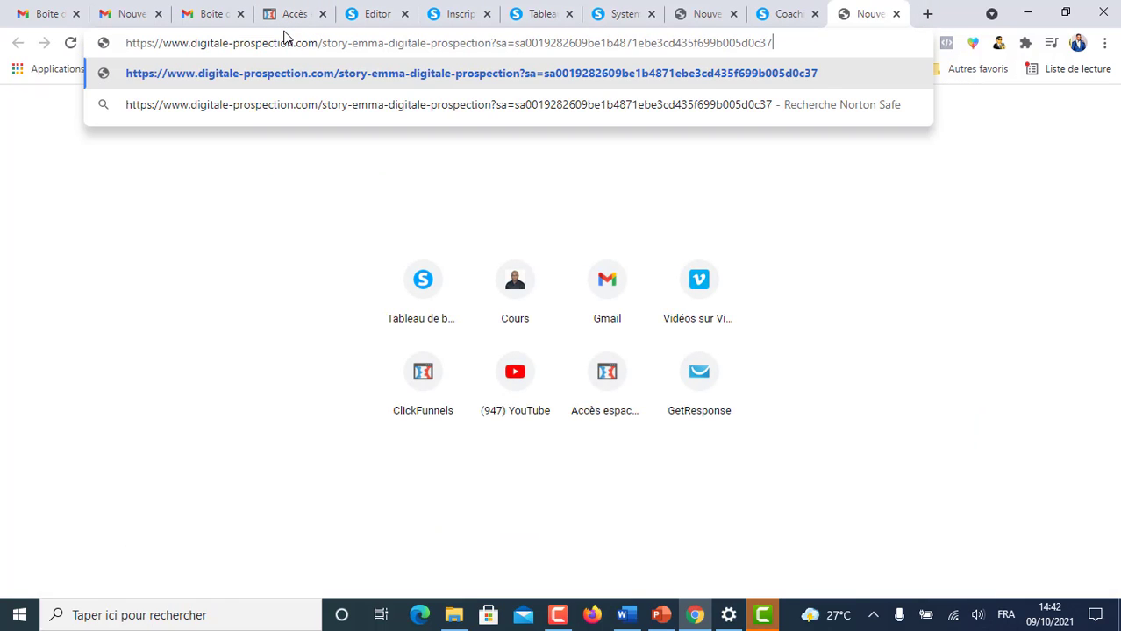
key(Return)
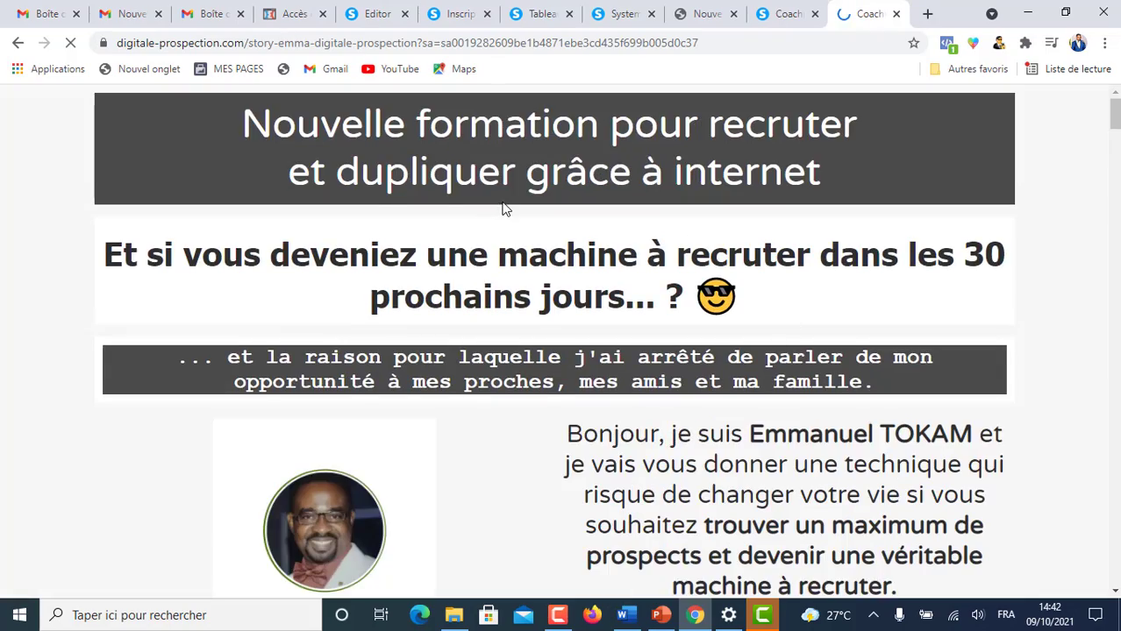
Look through the sales page opened by the affiliate link and compare it with the same page opened by the plain link
scroll(504, 211, down, 15)
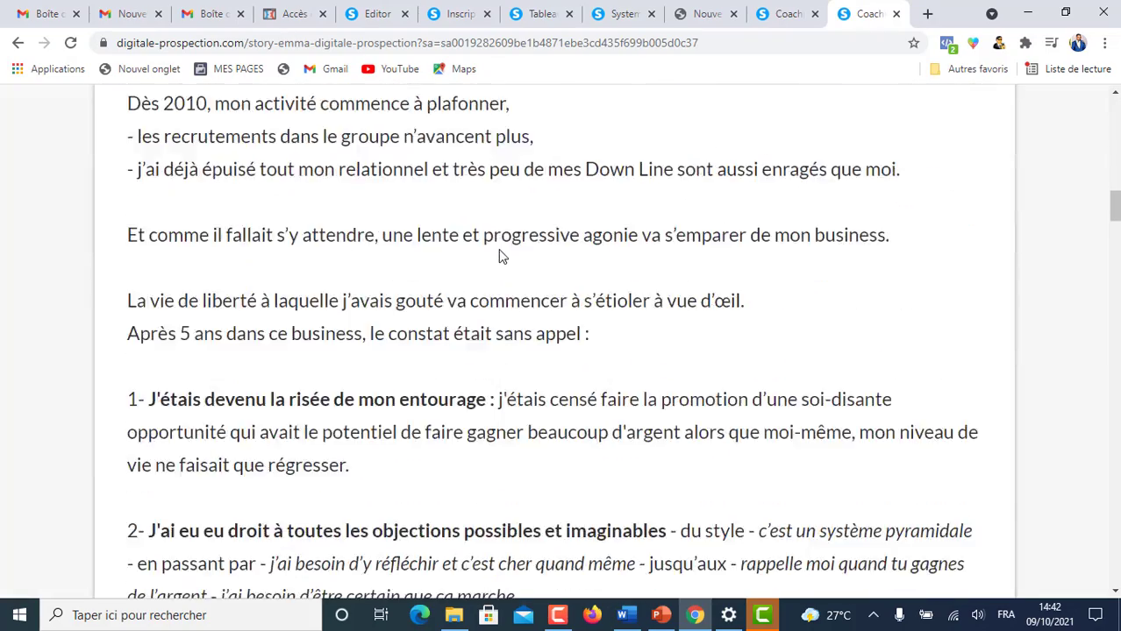
scroll(500, 256, down, 20)
scroll(507, 261, up, 8)
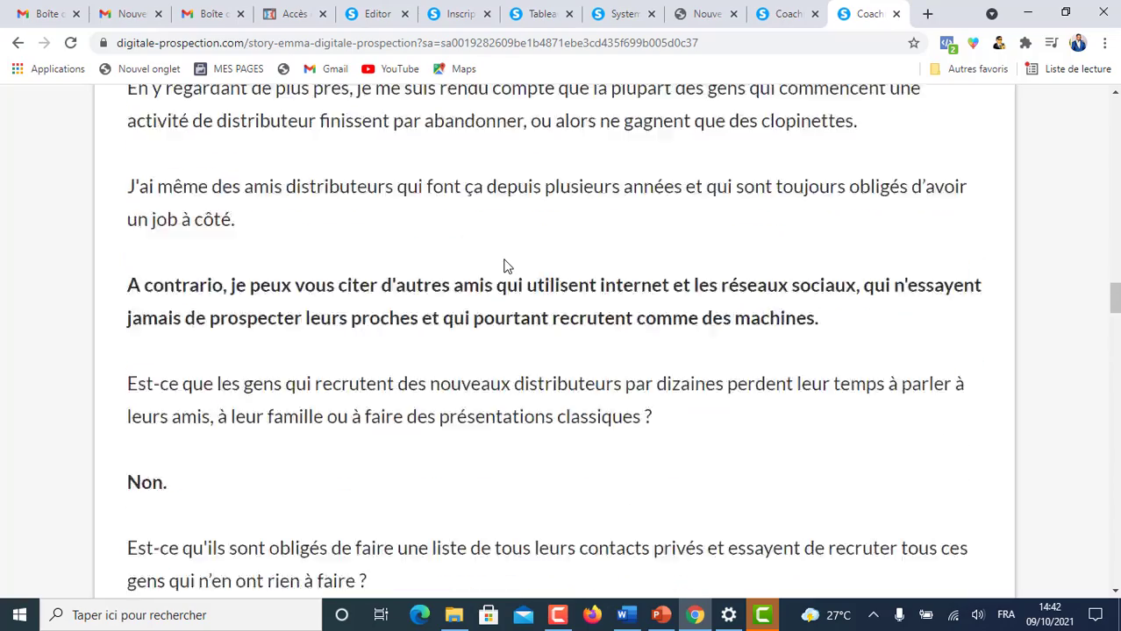
scroll(504, 263, up, 15)
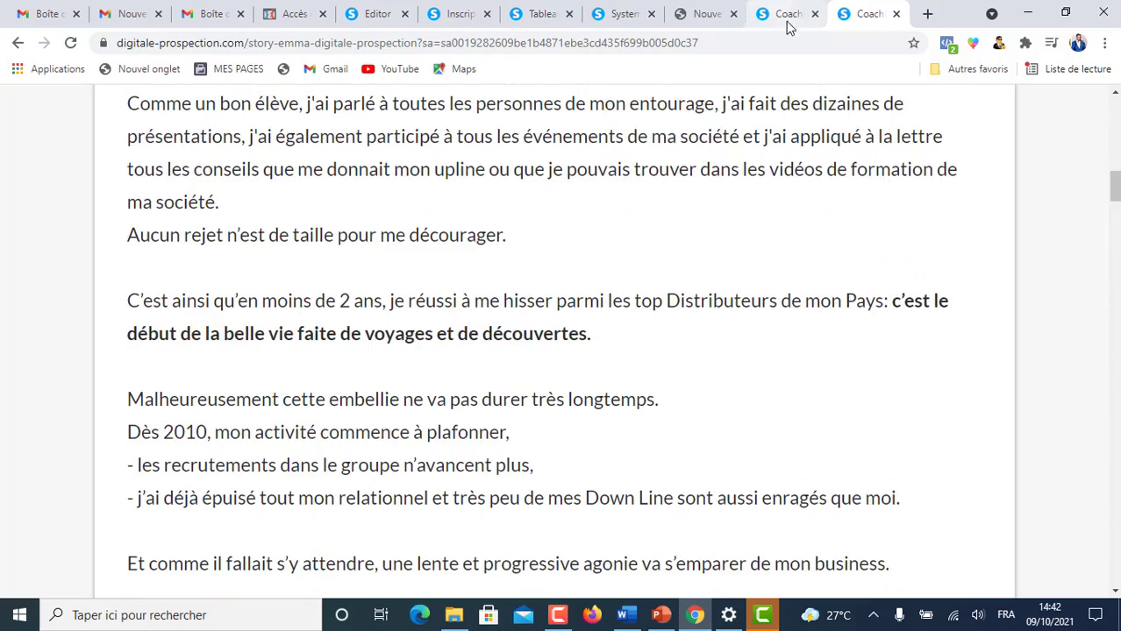
scroll(648, 331, up, 15)
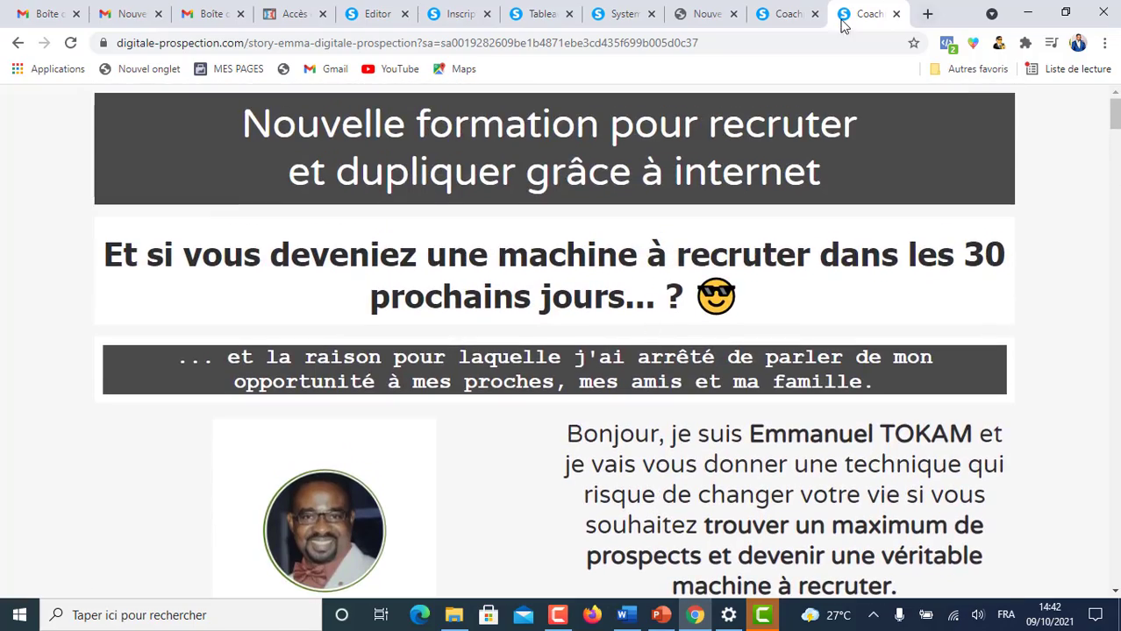
click(794, 17)
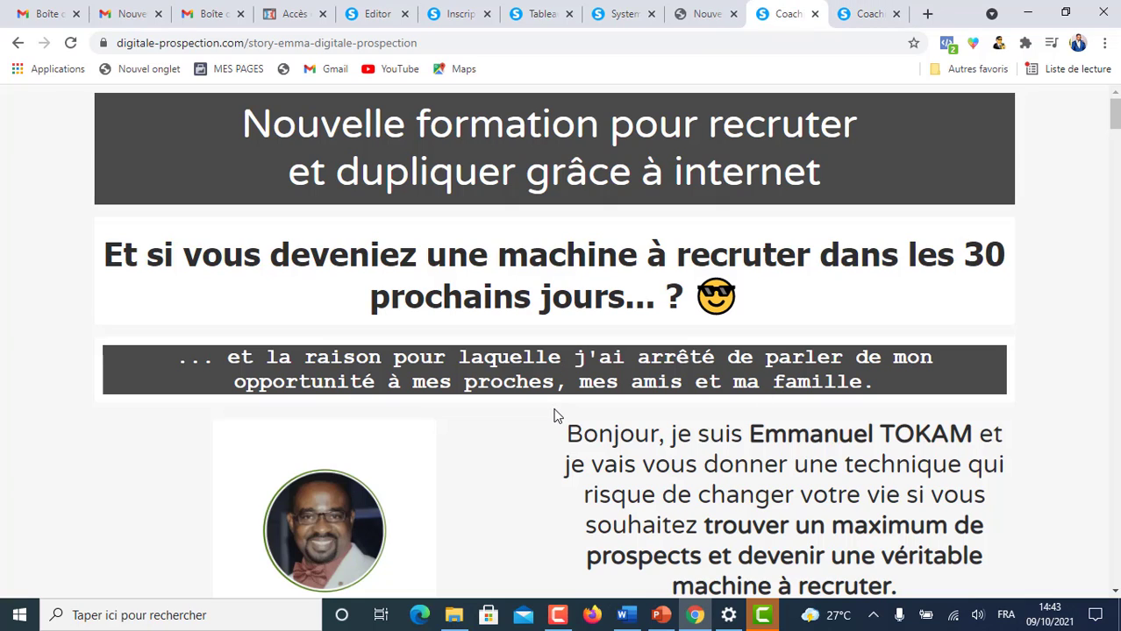
click(871, 16)
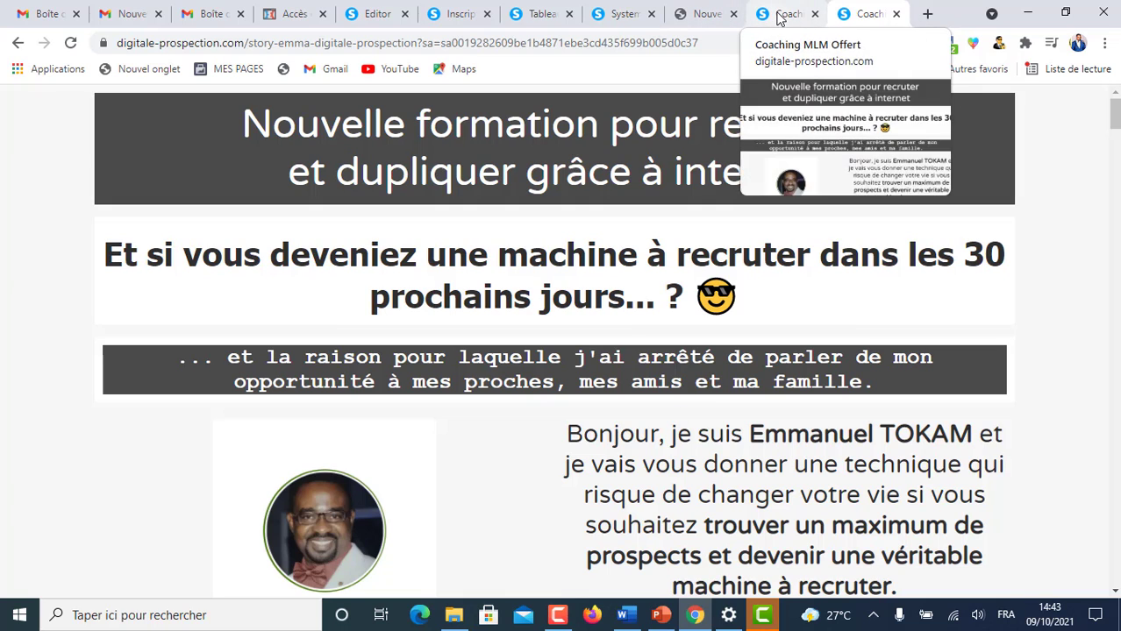
click(777, 18)
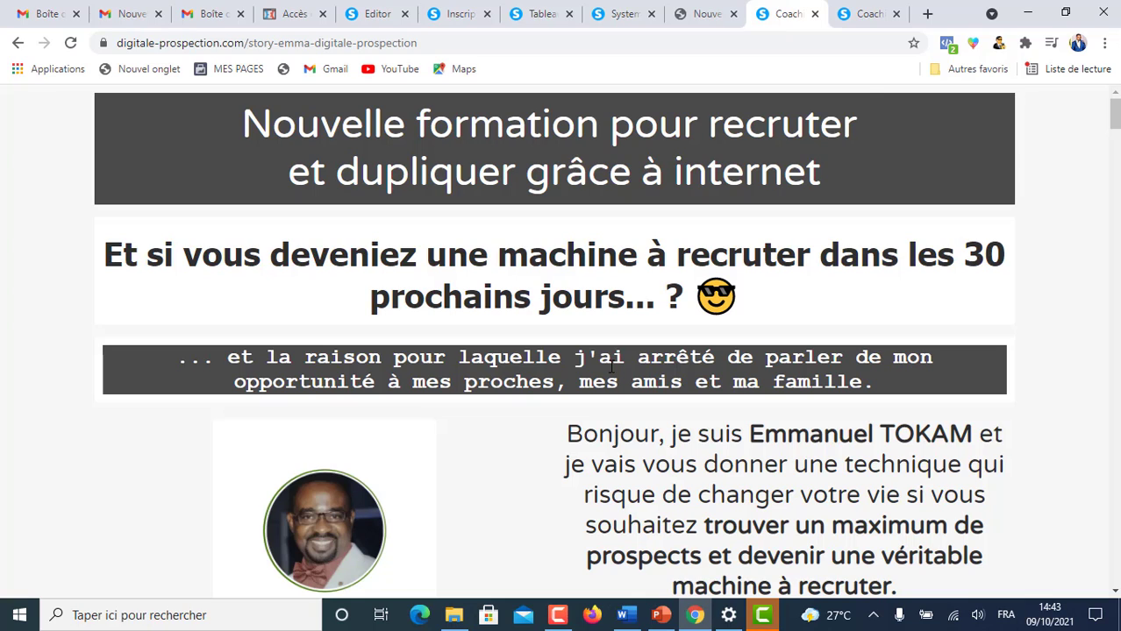
click(864, 16)
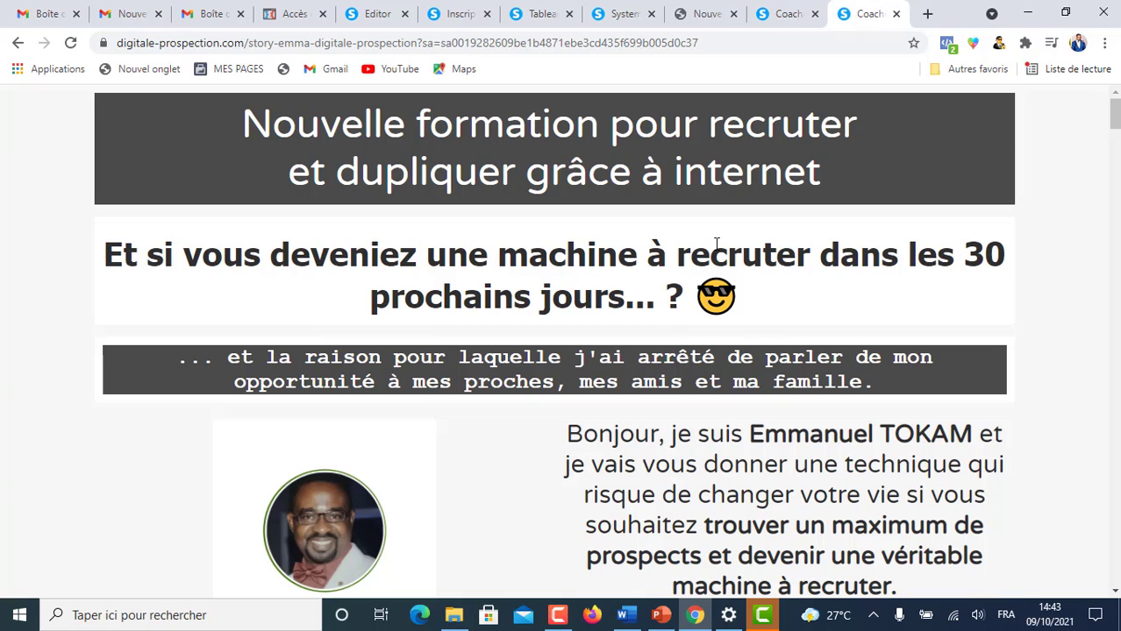
Check the affiliate link in the Word document, then open the systeme.io affiliate dashboard in Chrome and highlight the affiliate ID
click(628, 616)
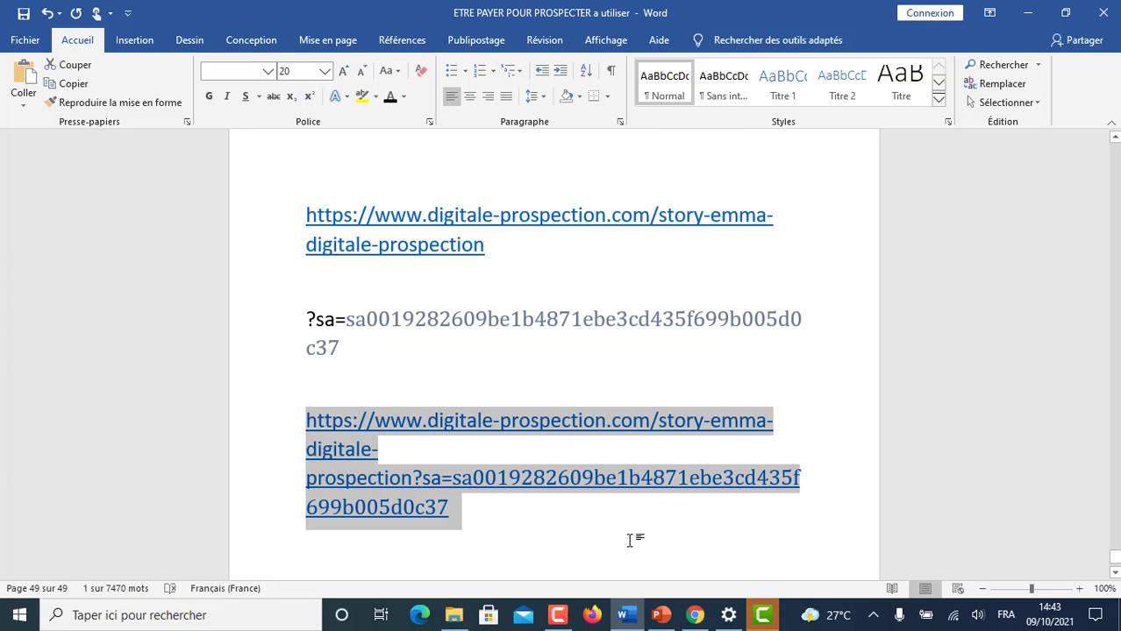
click(696, 619)
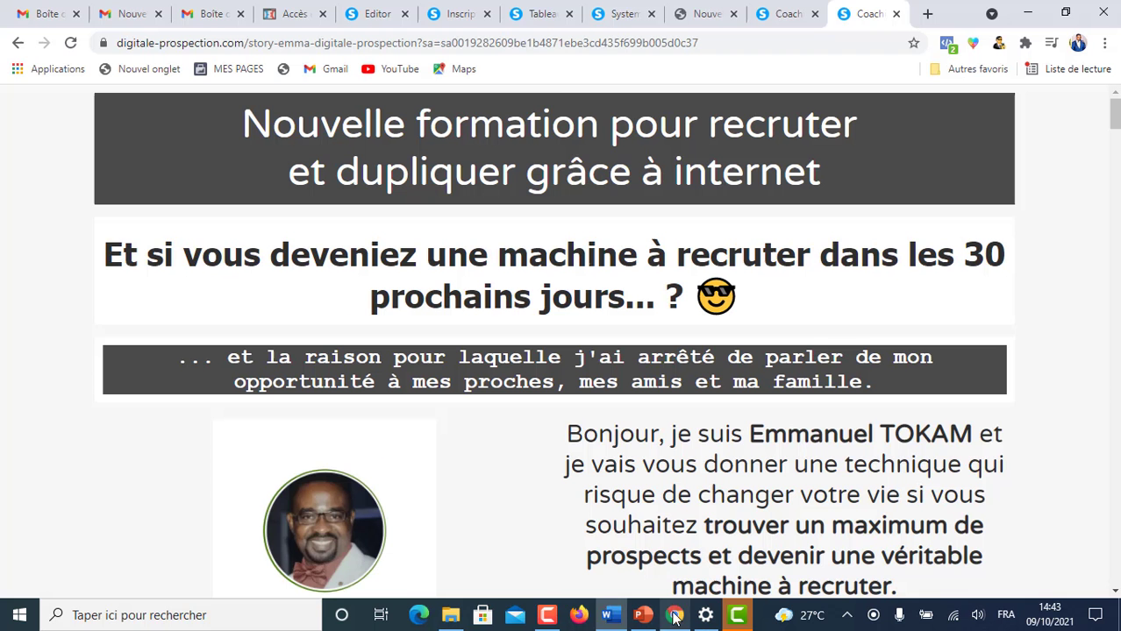
click(537, 14)
mouse_move(296, 117)
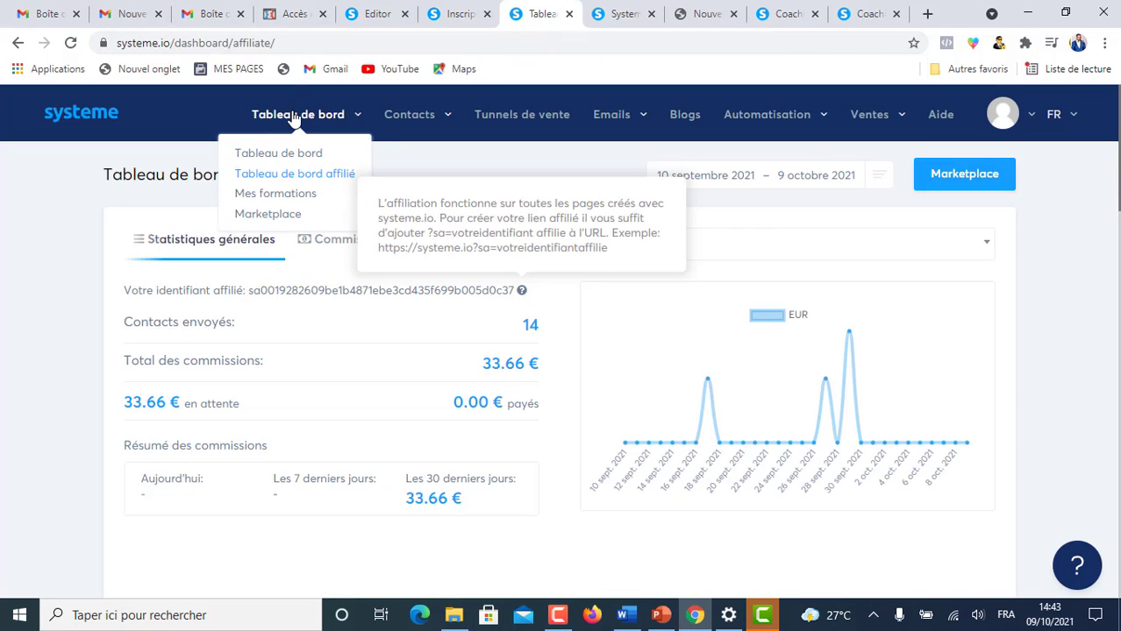
click(303, 180)
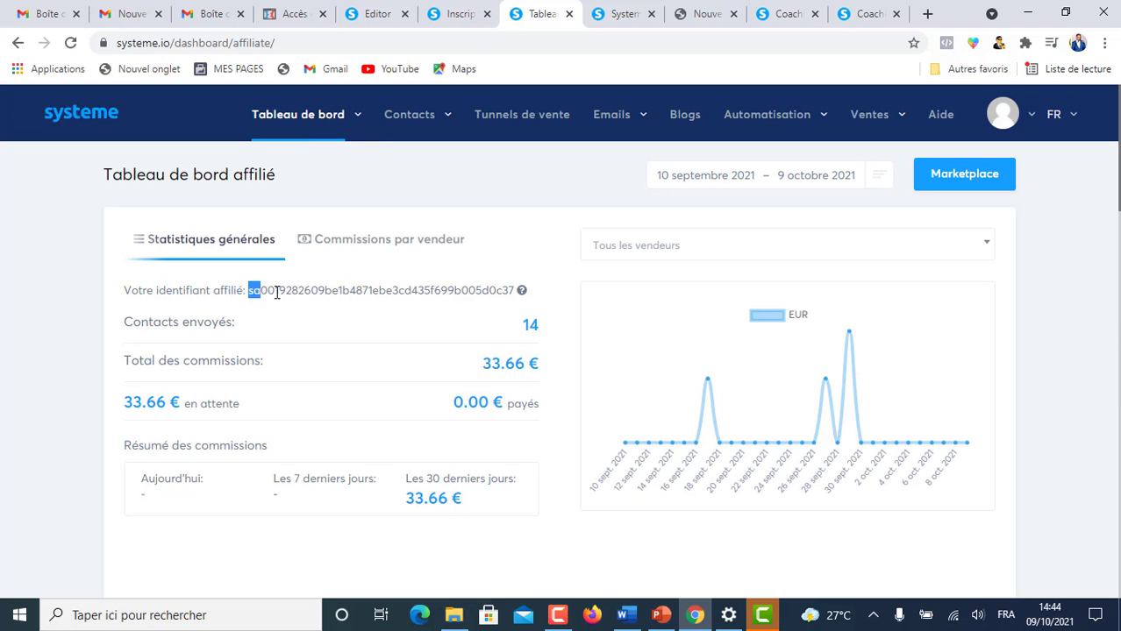
drag(277, 293, 516, 307)
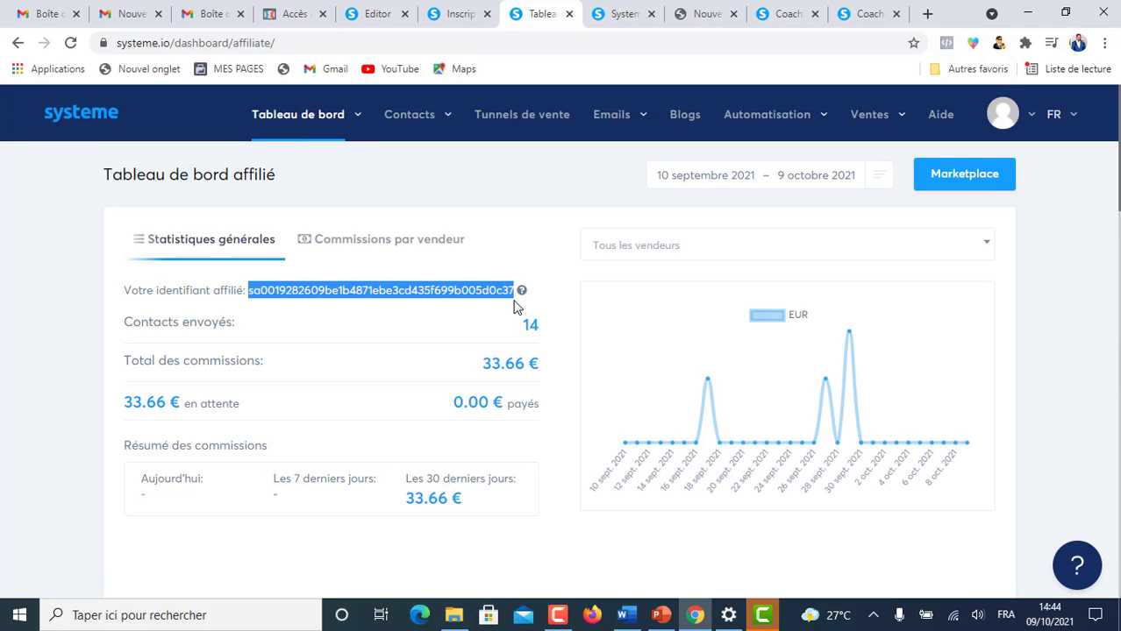
click(566, 190)
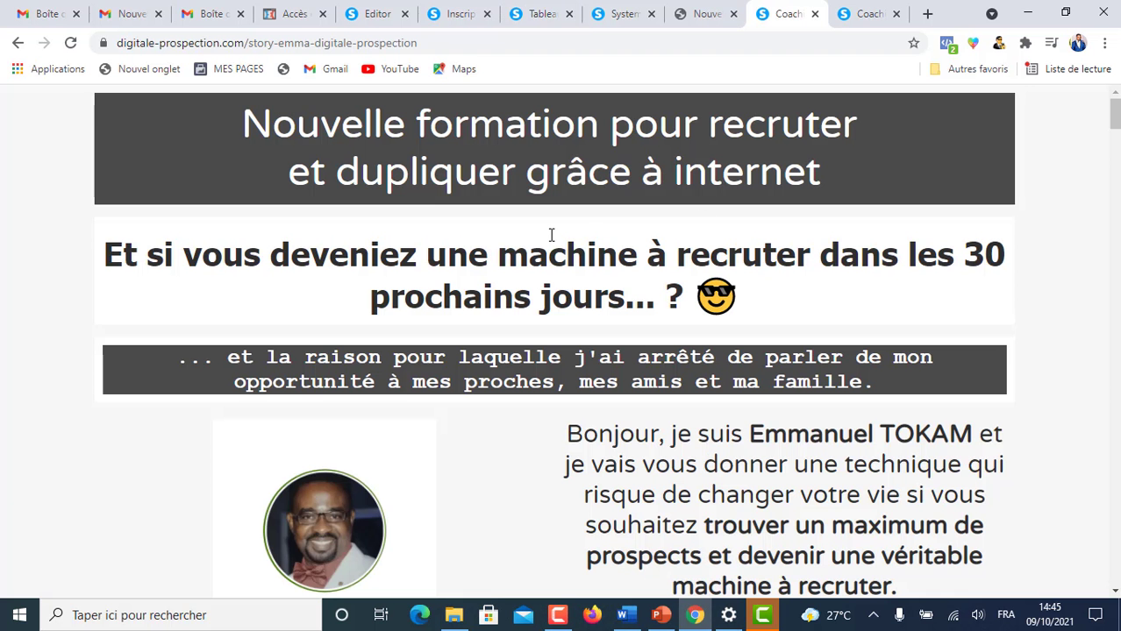
Follow the "58 minutes" link on the plain sales page, close the webinar reservation pop-up and look over the registration page
scroll(547, 238, down, 3)
scroll(545, 245, up, 3)
scroll(714, 236, down, 10)
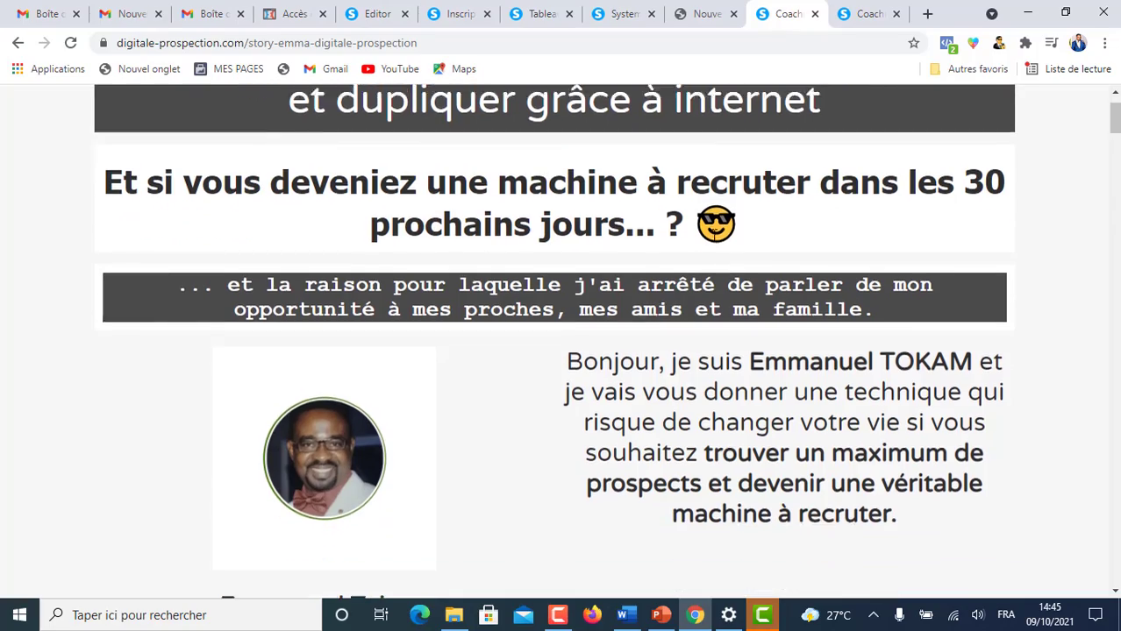
scroll(708, 245, down, 20)
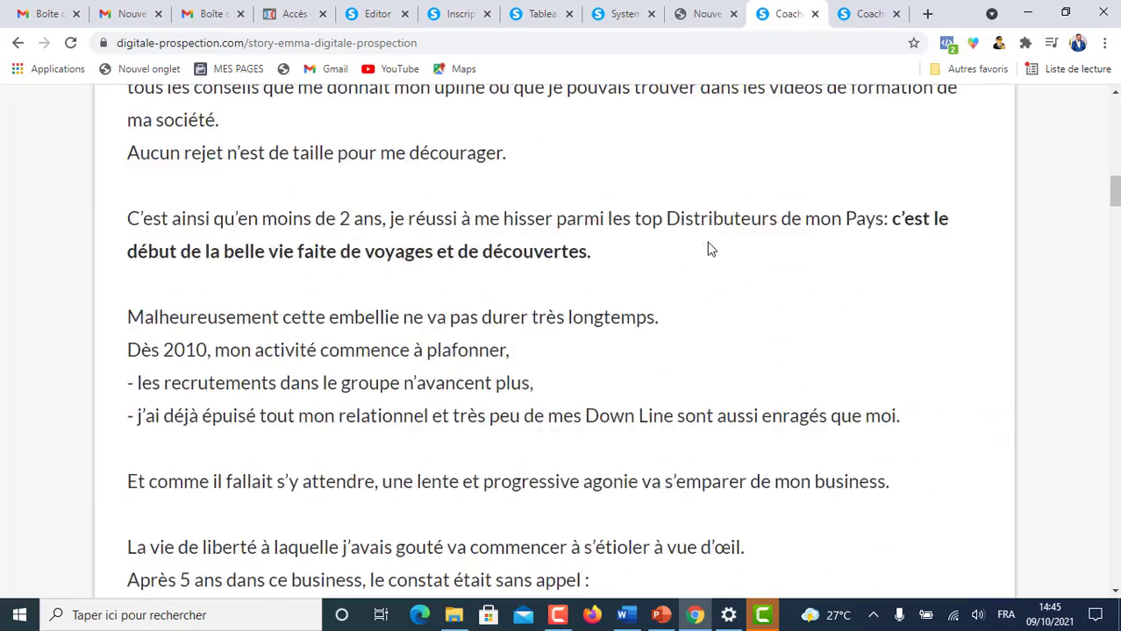
scroll(708, 289, down, 20)
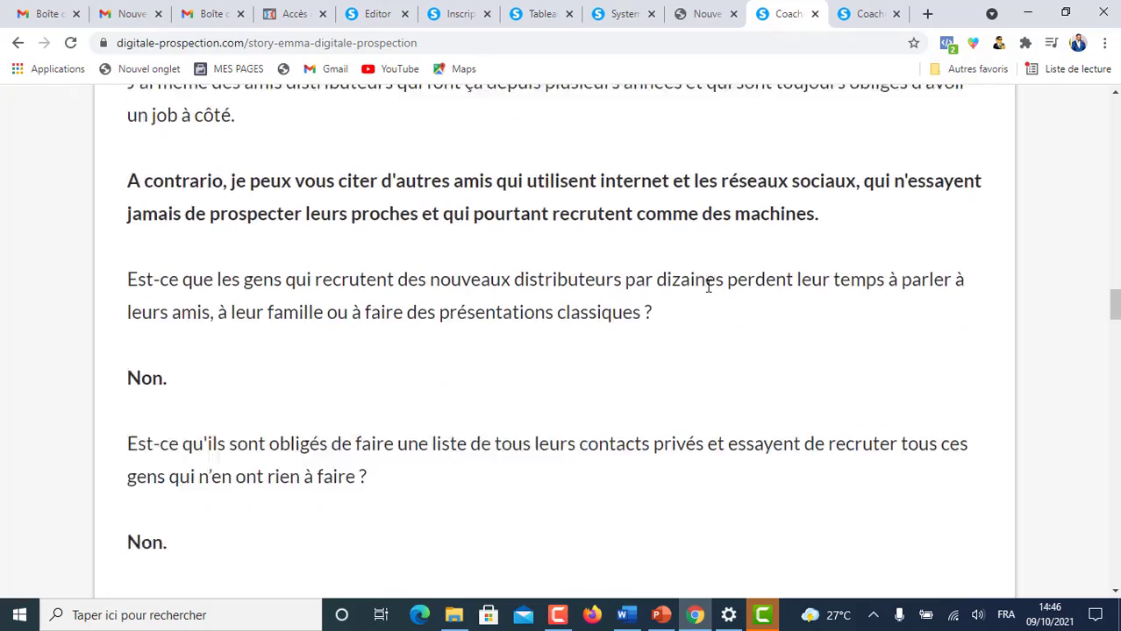
scroll(707, 293, up, 5)
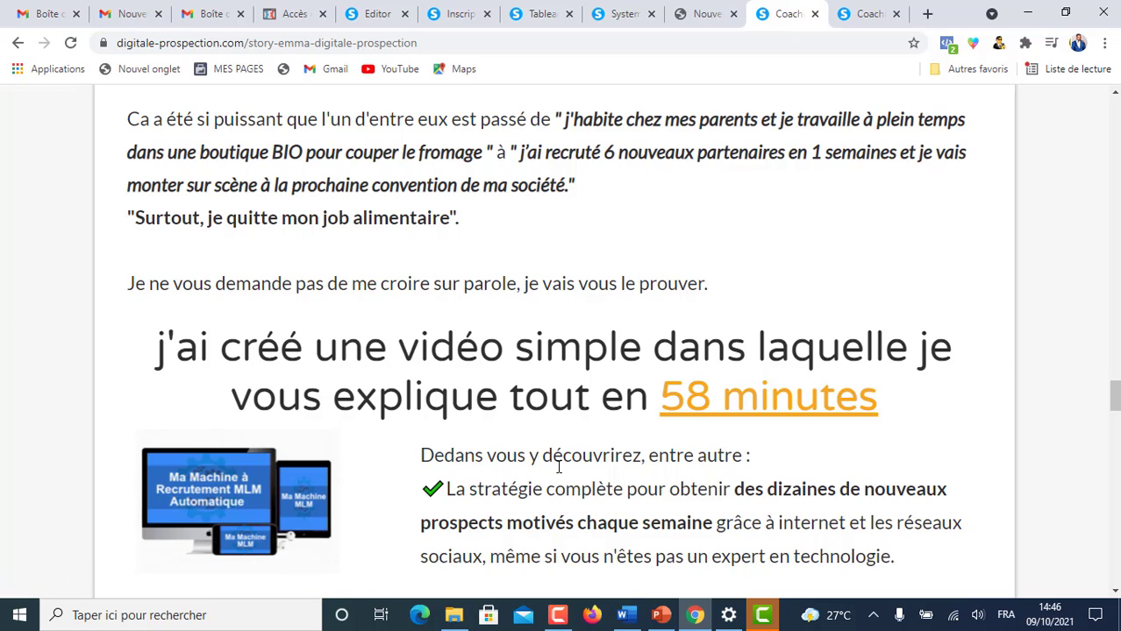
click(734, 406)
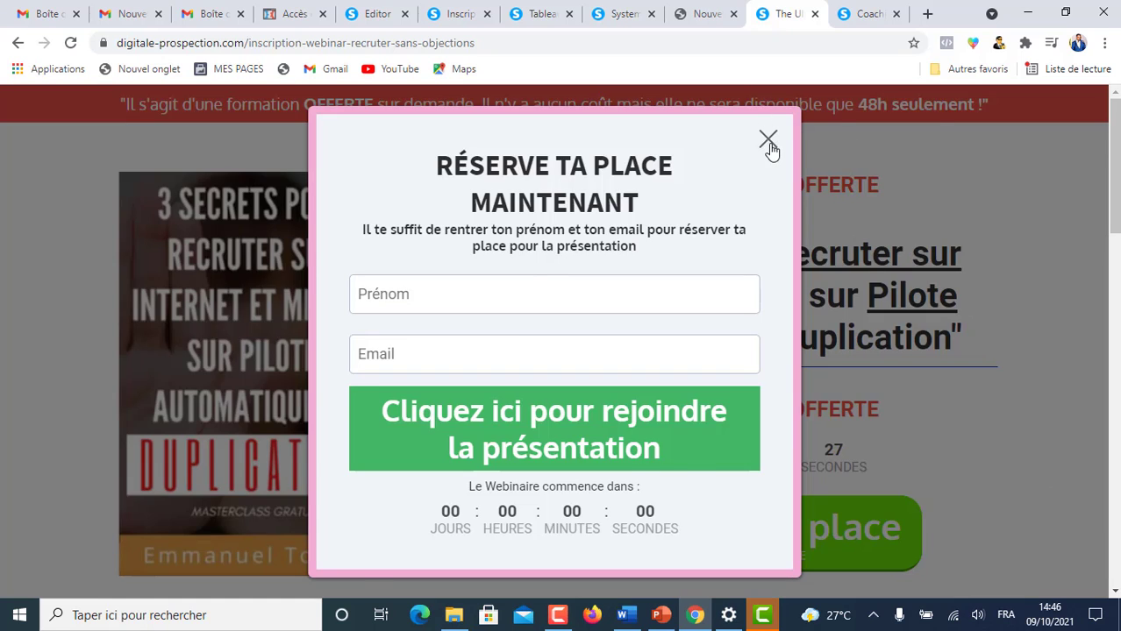
click(766, 142)
scroll(745, 383, down, 1)
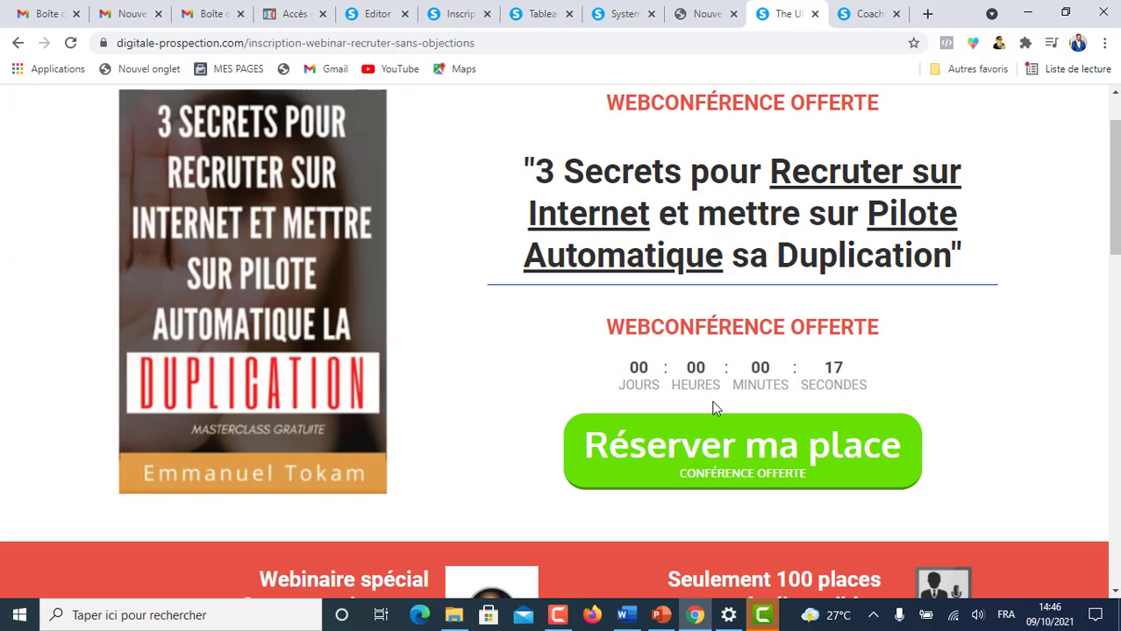
scroll(714, 405, up, 1)
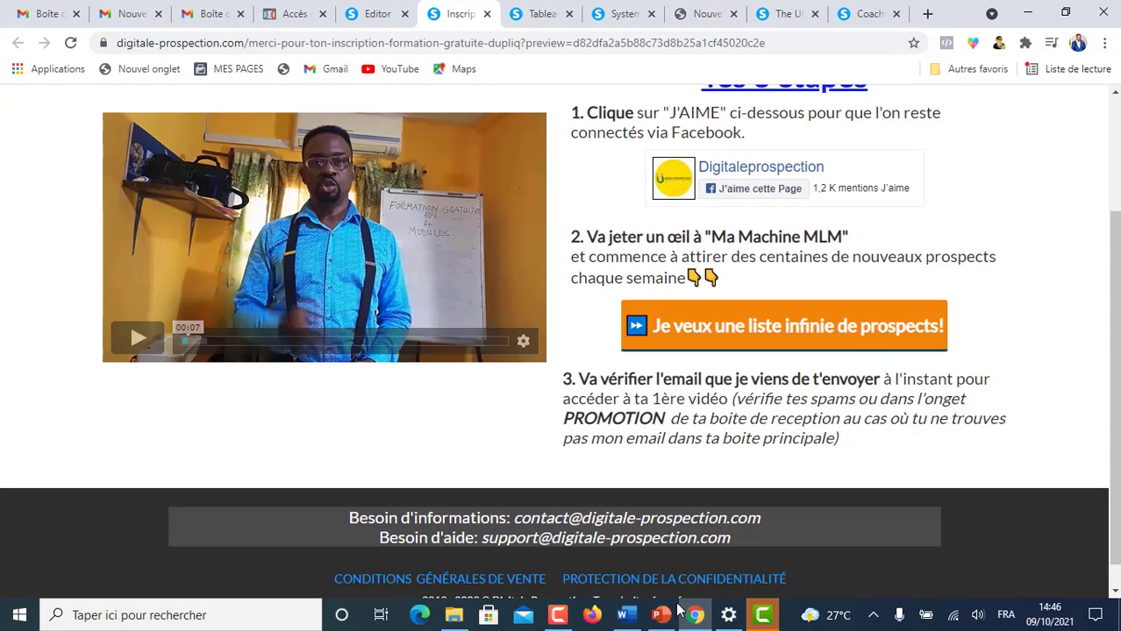
Open the "Story Emma pour Digitale Prospection" step of the duplicated mini-course funnel in the page editor
click(456, 13)
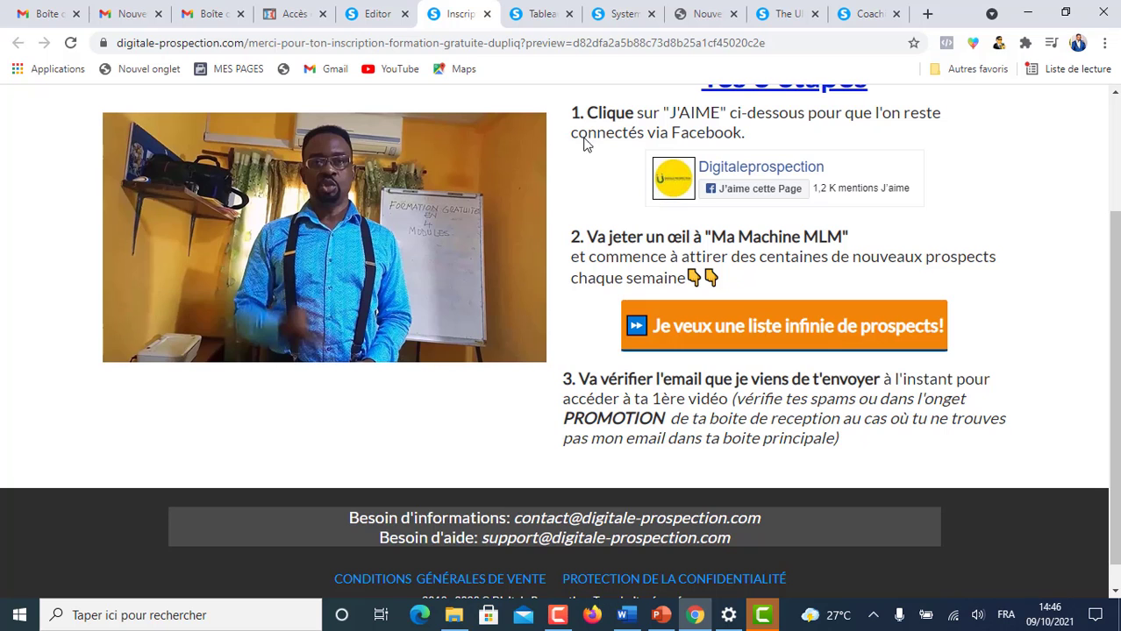
click(377, 13)
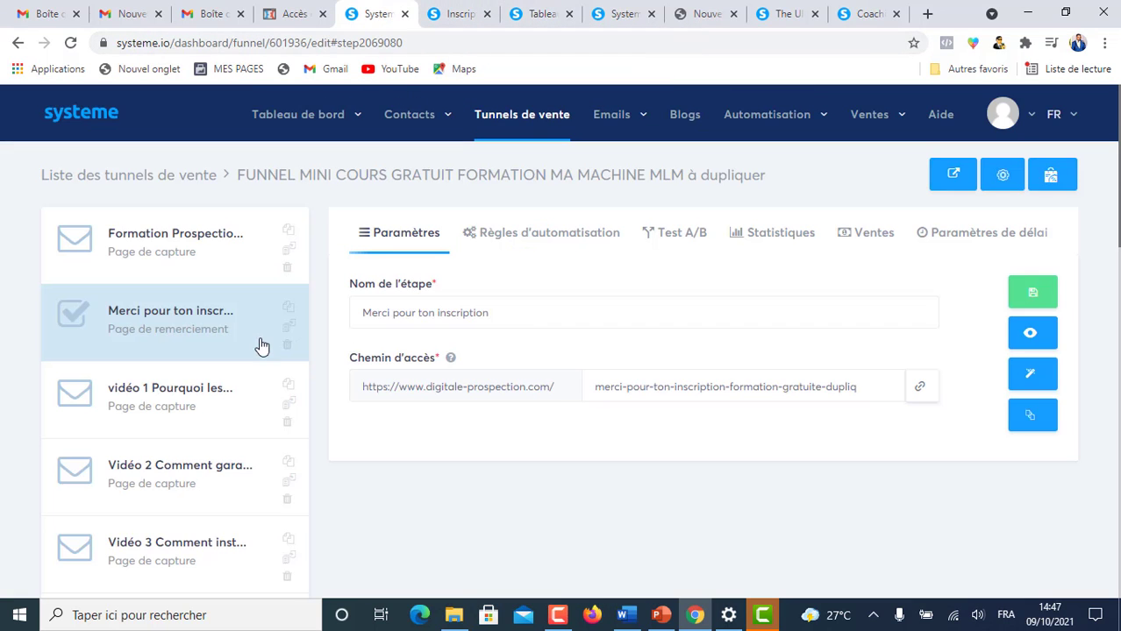
scroll(254, 348, down, 7)
scroll(260, 348, down, 6)
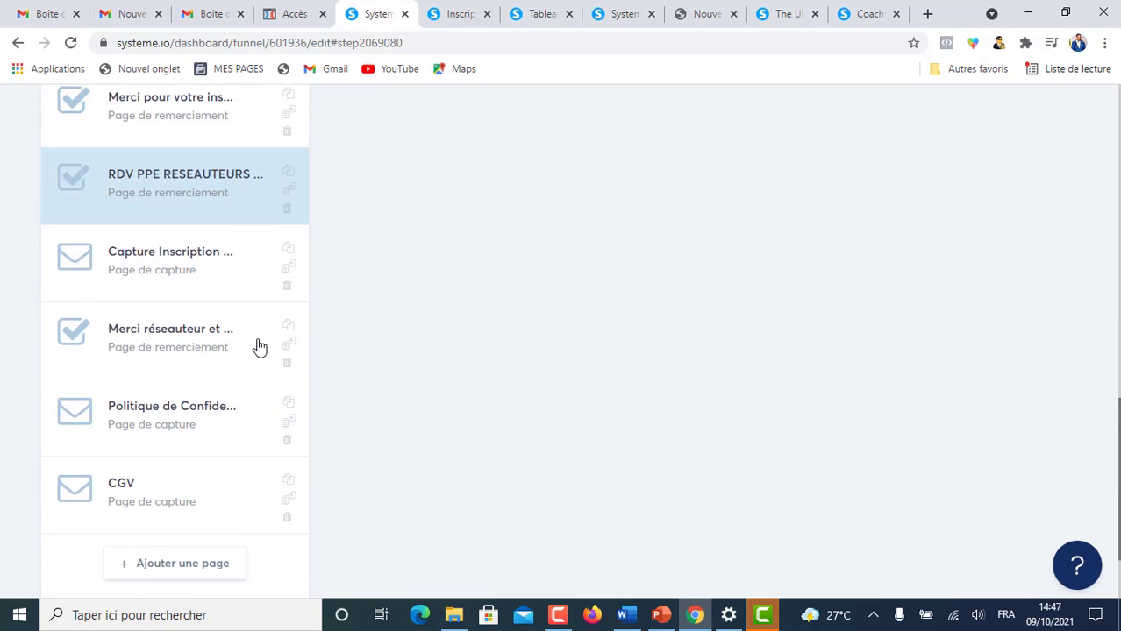
scroll(415, 272, up, 8)
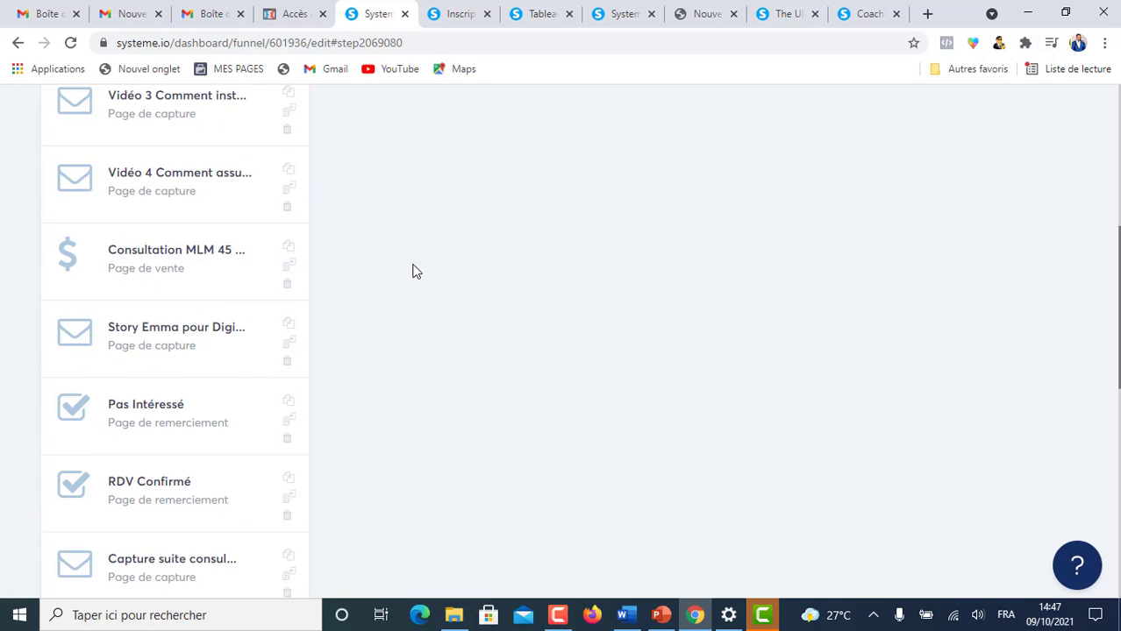
scroll(417, 271, up, 1)
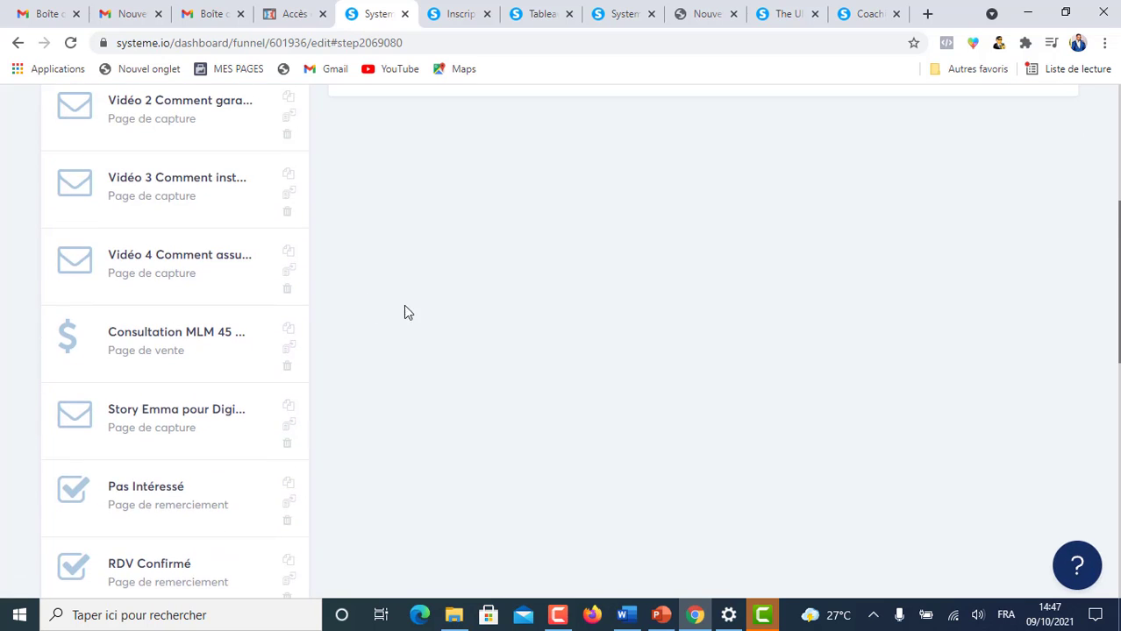
click(159, 416)
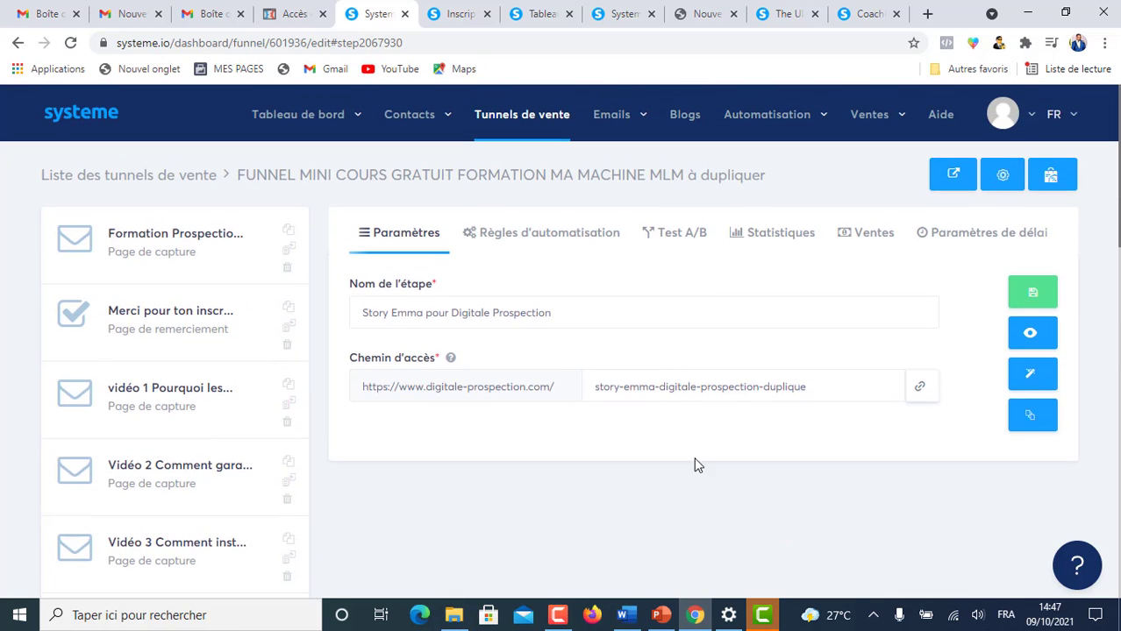
scroll(429, 540, down, 3)
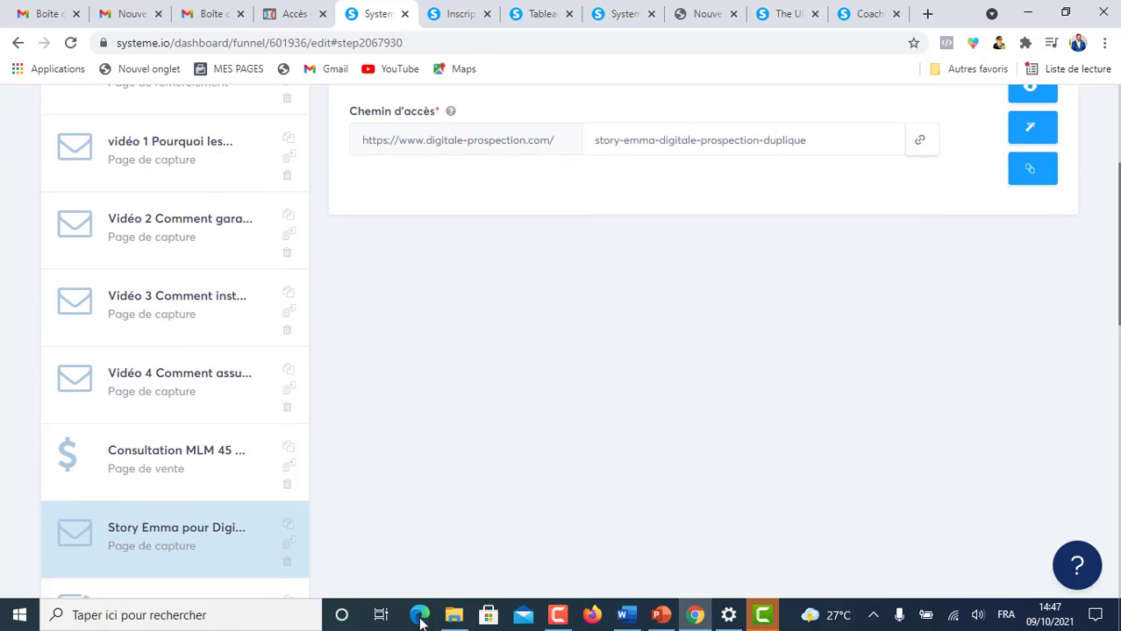
scroll(890, 399, up, 2)
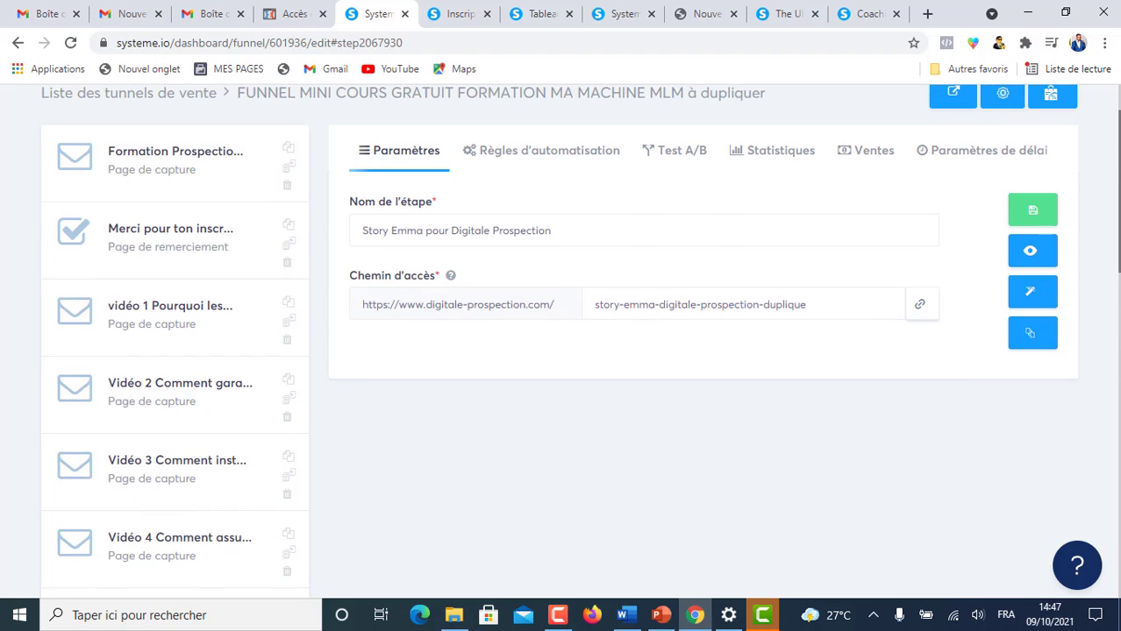
click(1033, 299)
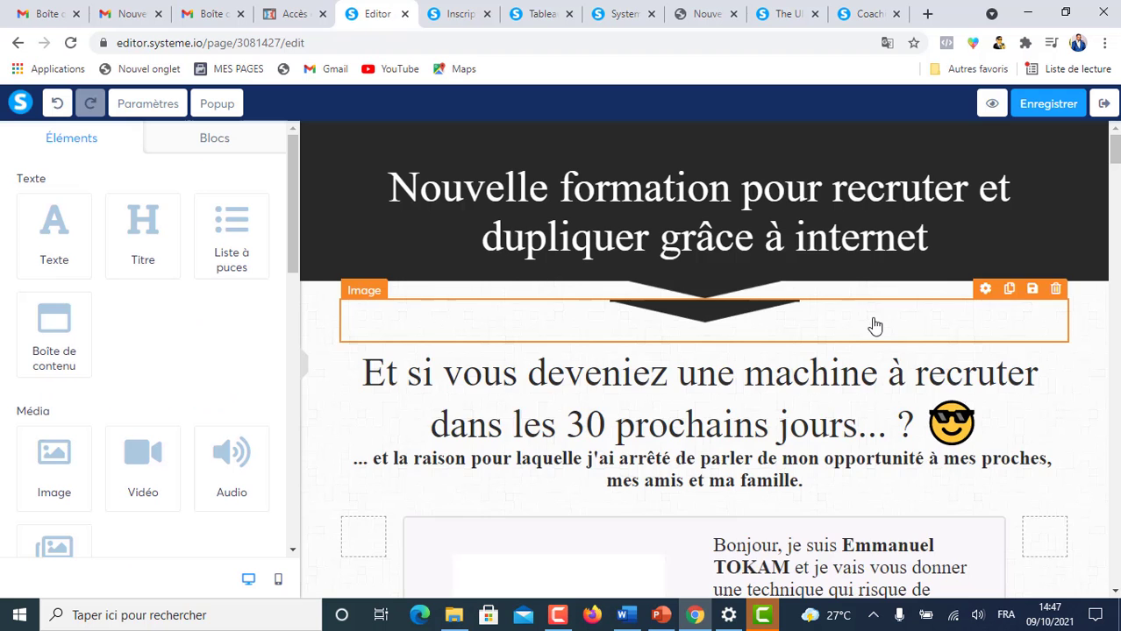
Examine the story text and the bullet list of the duplicated sales page in the editor
scroll(874, 327, down, 15)
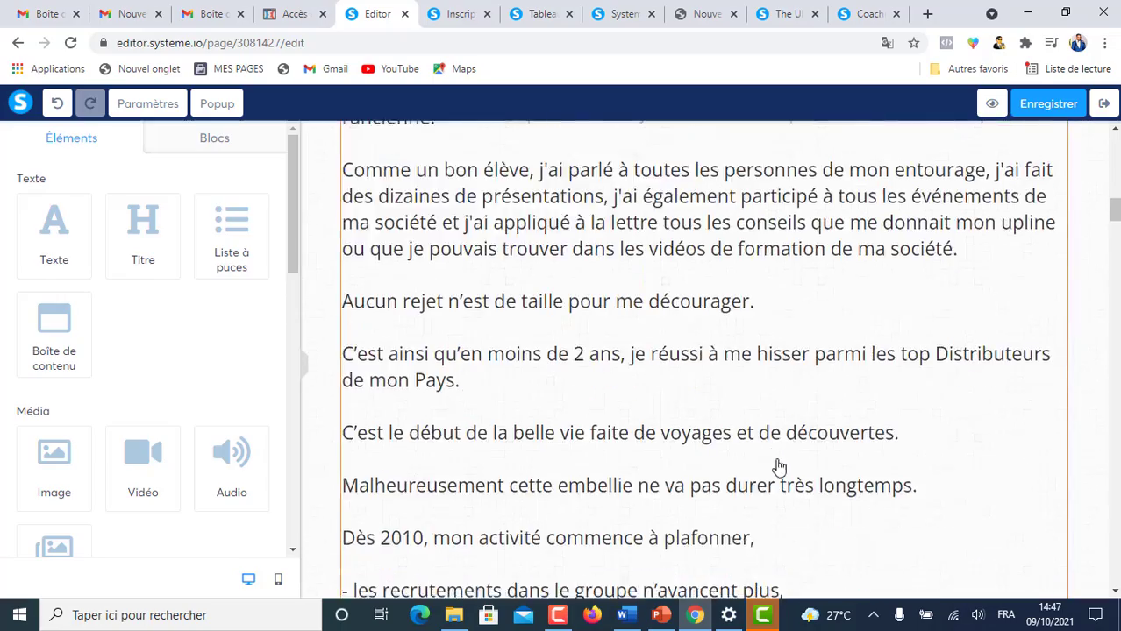
scroll(779, 467, down, 20)
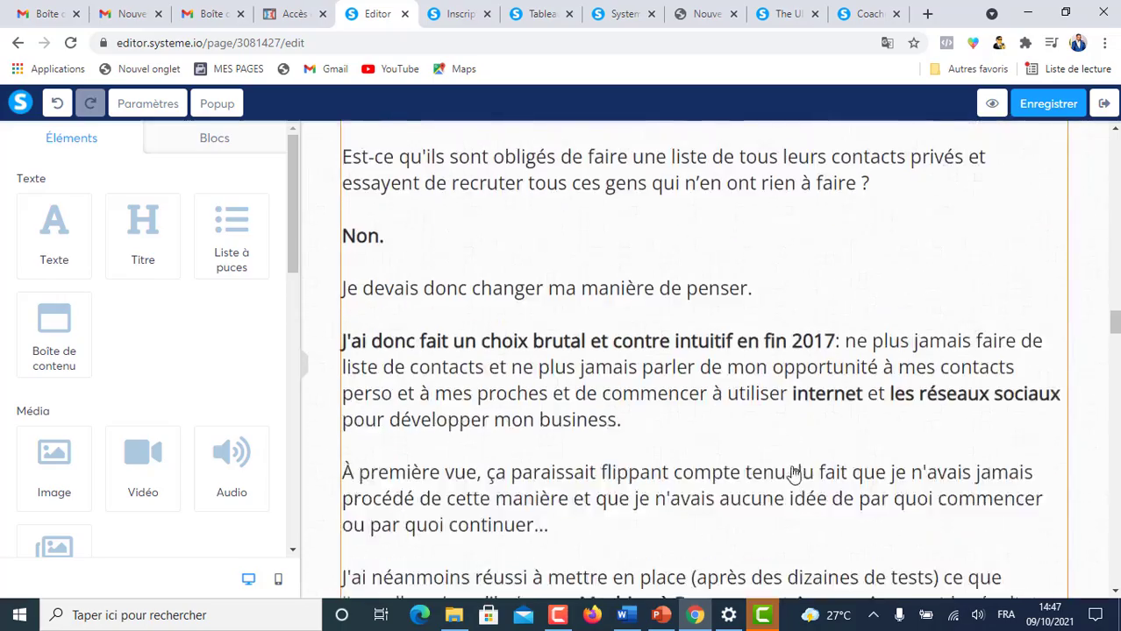
scroll(793, 473, down, 20)
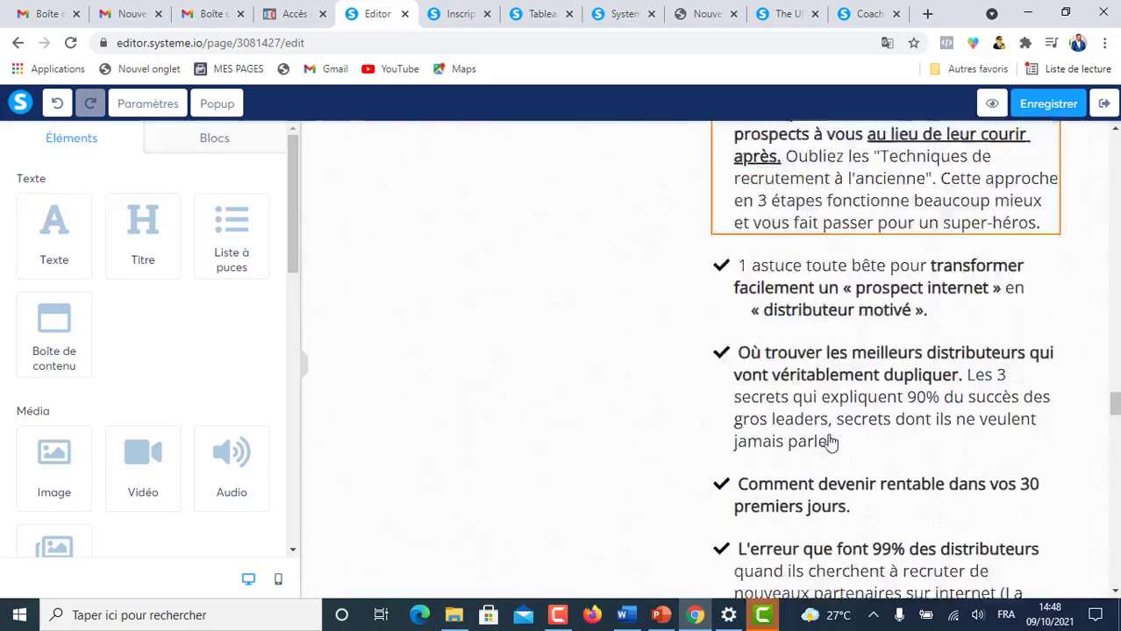
scroll(833, 439, up, 5)
scroll(833, 435, down, 1)
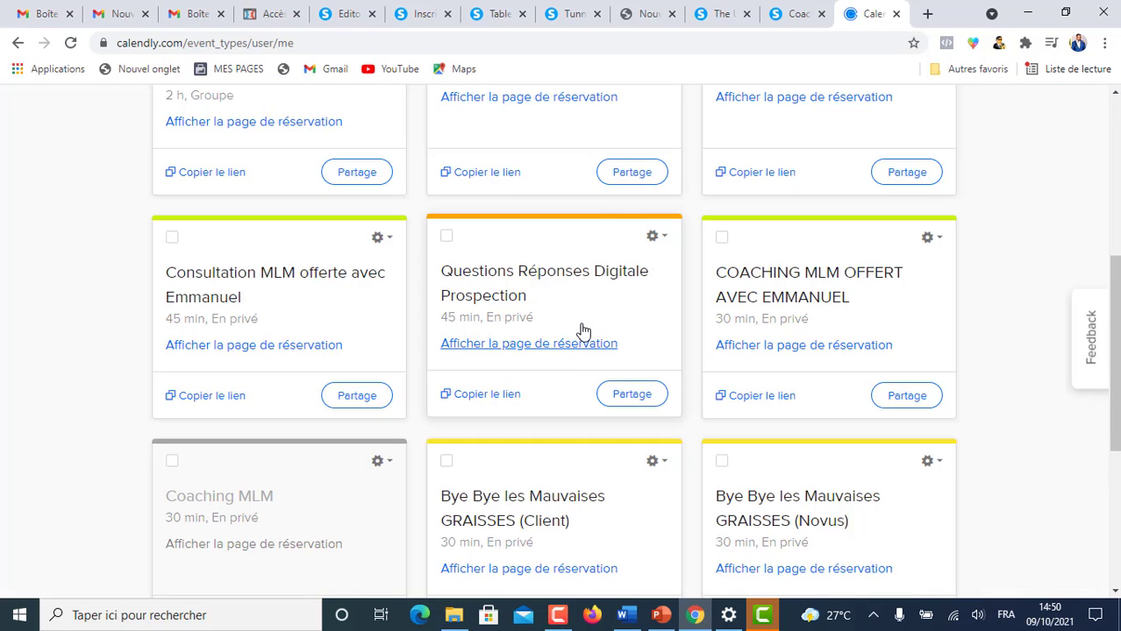
Look over the event types on the Calendly home page
scroll(621, 268, up, 5)
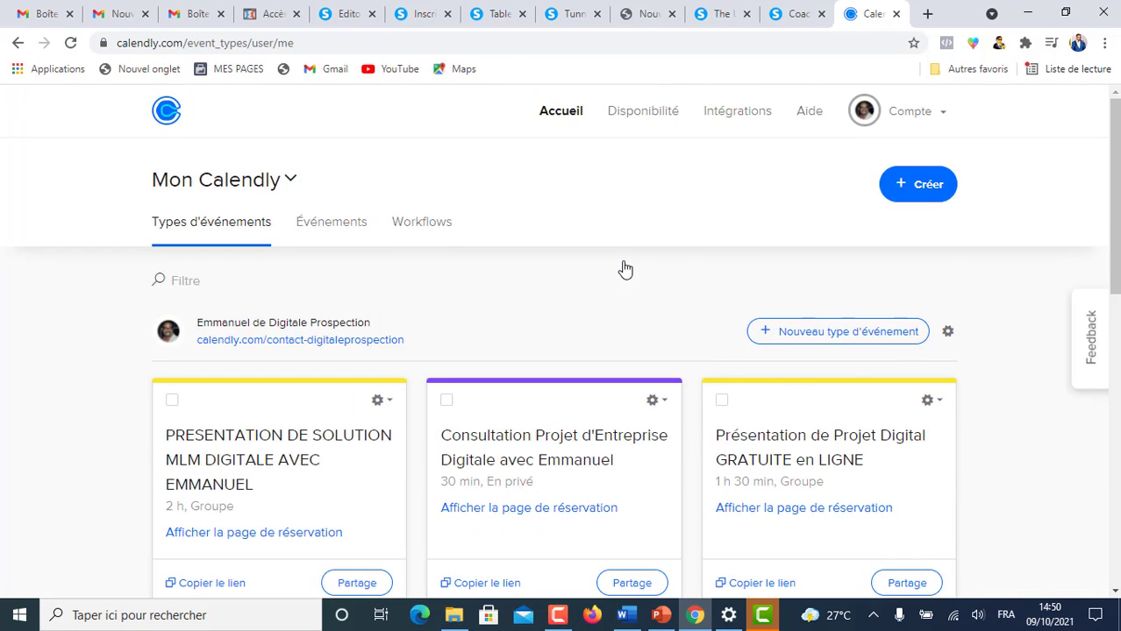
Find the "Consultation MLM offerte" event among the Calendly event types and copy its booking link
scroll(693, 235, down, 4)
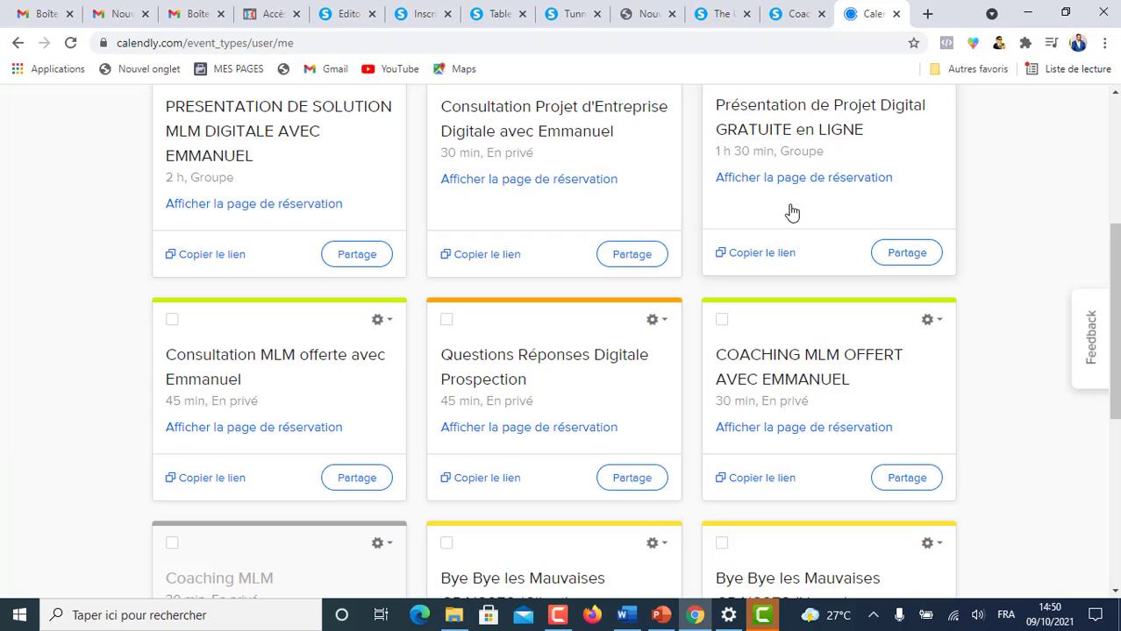
scroll(785, 253, down, 1)
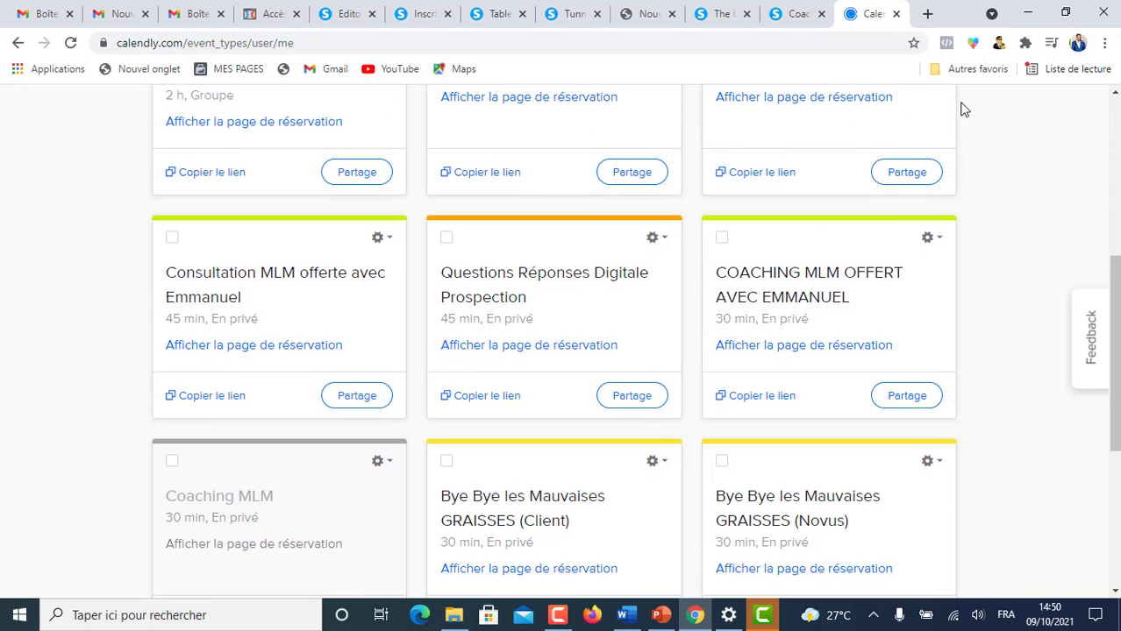
scroll(763, 290, down, 1)
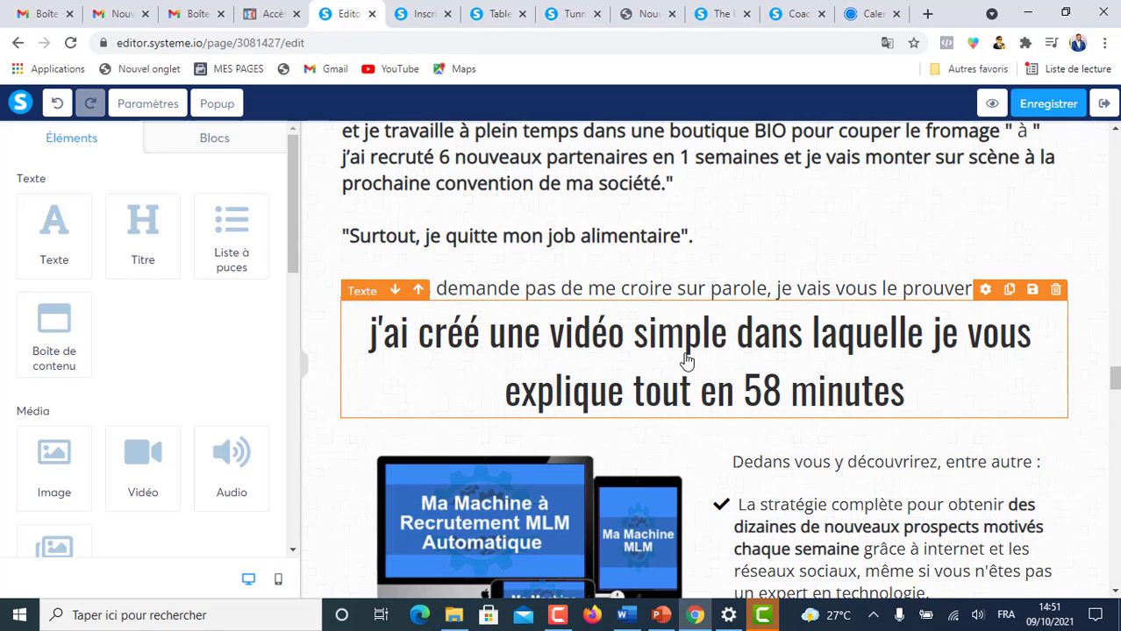
In the systeme.io editor, link the headline text "58 minutes" to the copied Calendly consultation address and save the page
click(906, 397)
drag(906, 397, 742, 396)
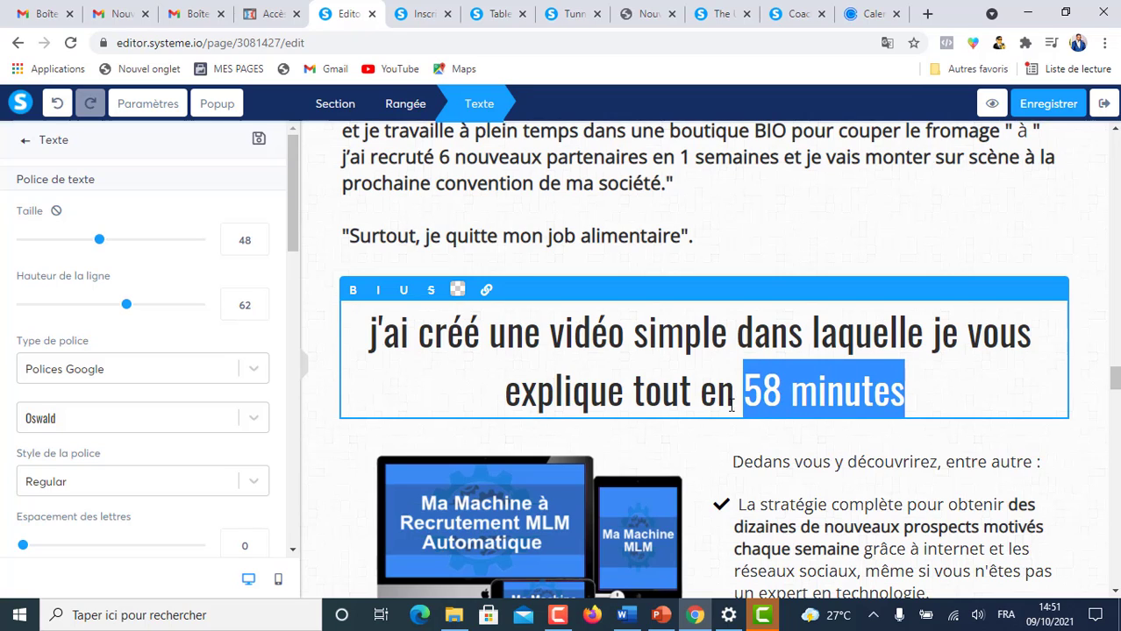
click(487, 293)
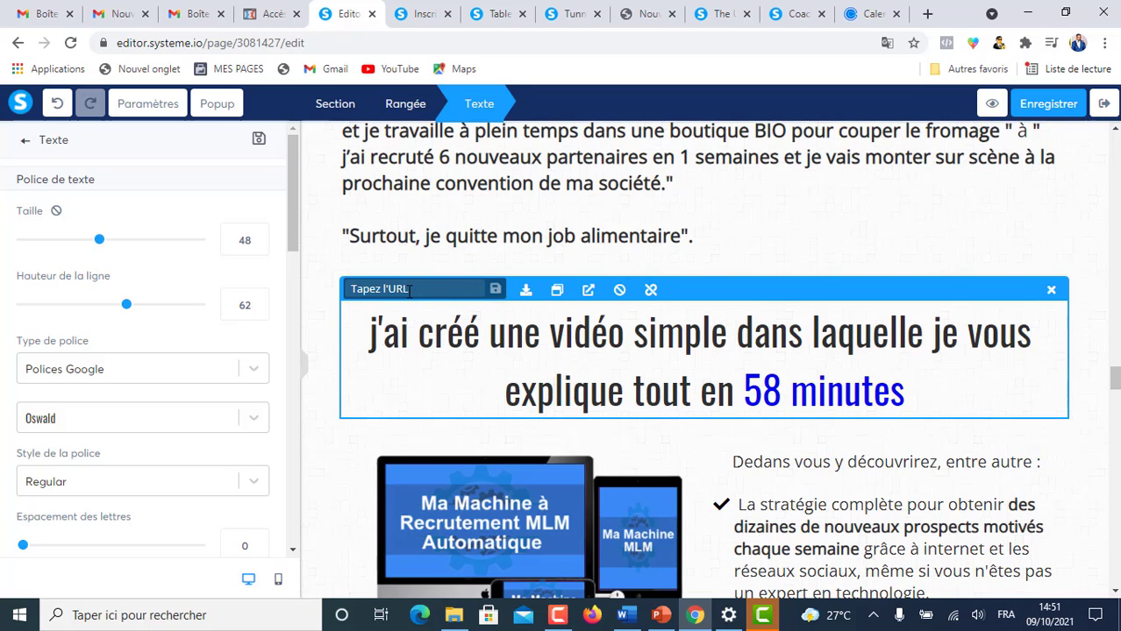
key(ctrl+v)
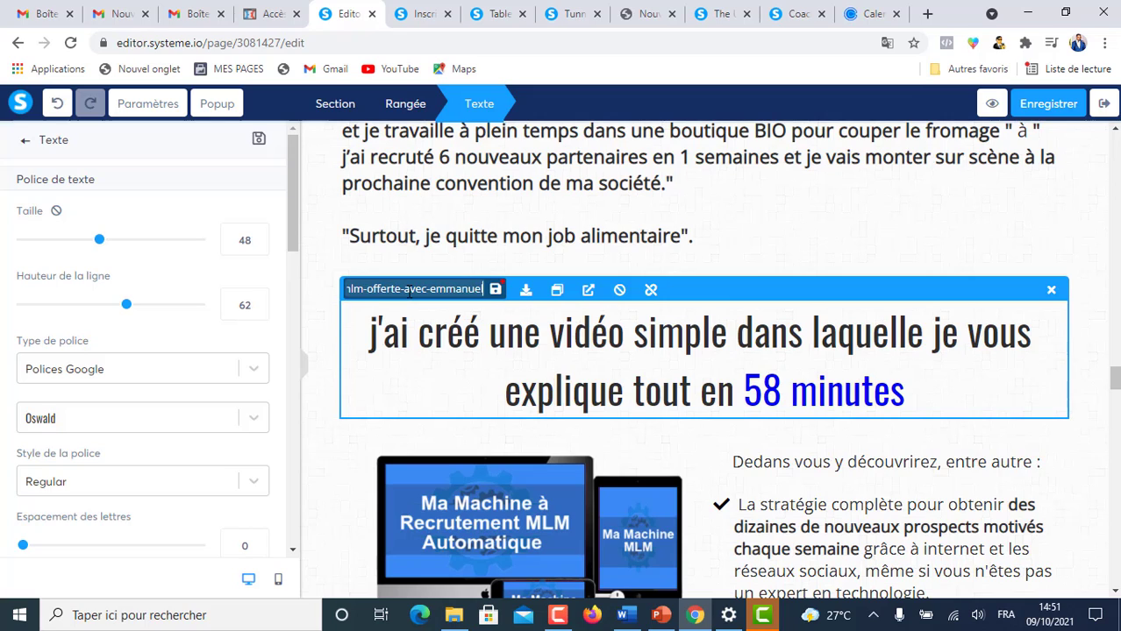
click(495, 291)
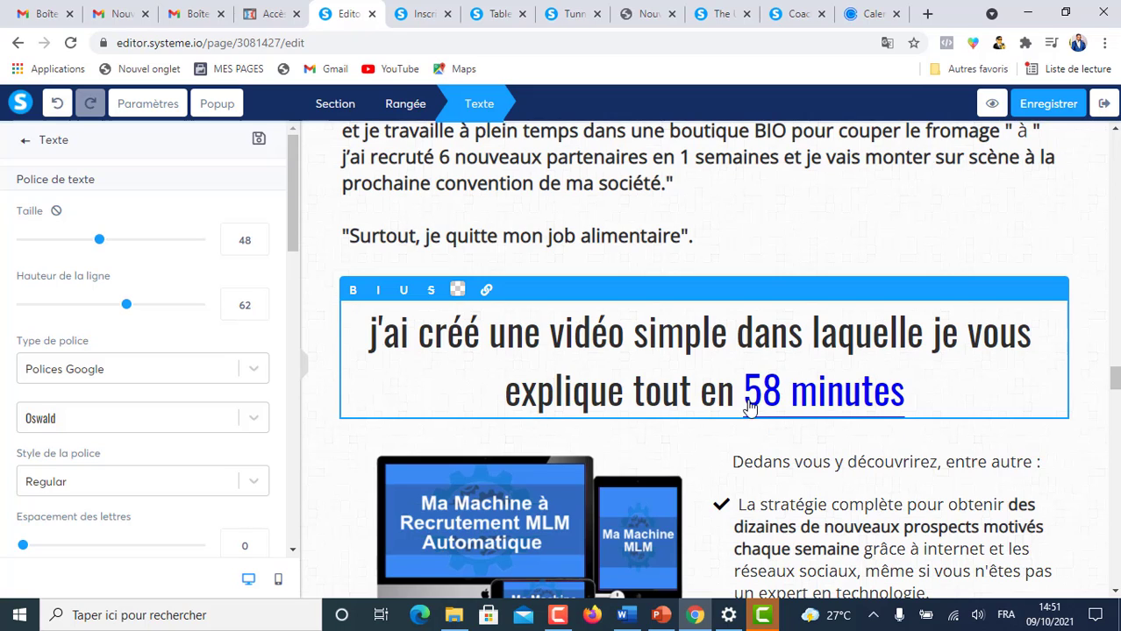
click(1056, 105)
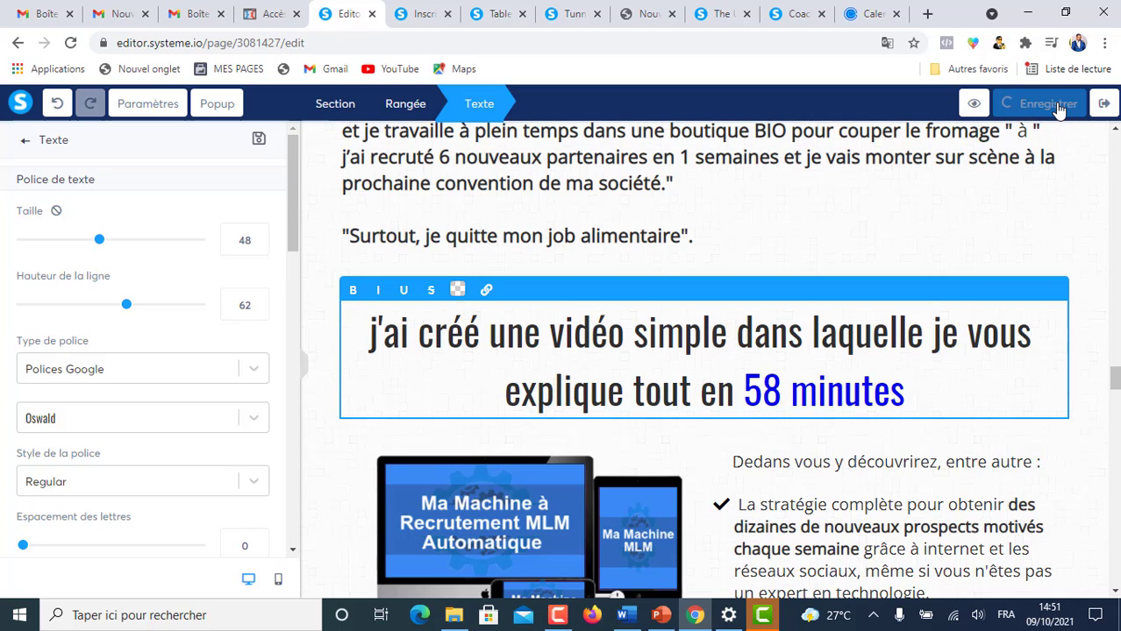
Open the "FUNNEL WEBINAR AUTOMATIQUE MA MACHINE MLM" funnel and copy the page address of its "inscription webinar" step
click(576, 13)
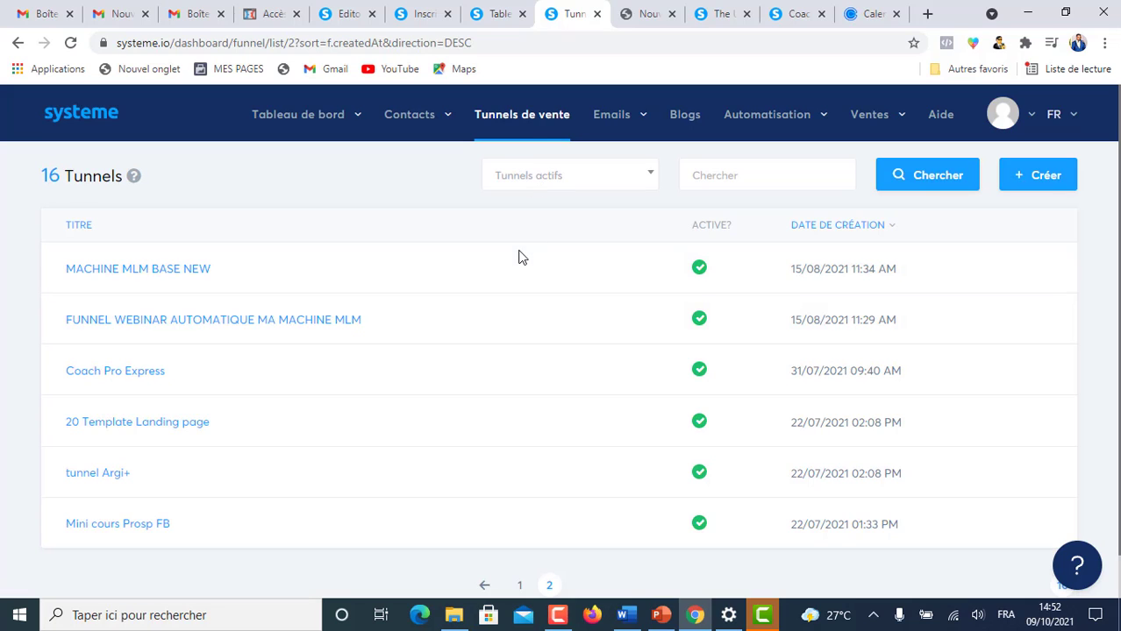
scroll(524, 237, down, 1)
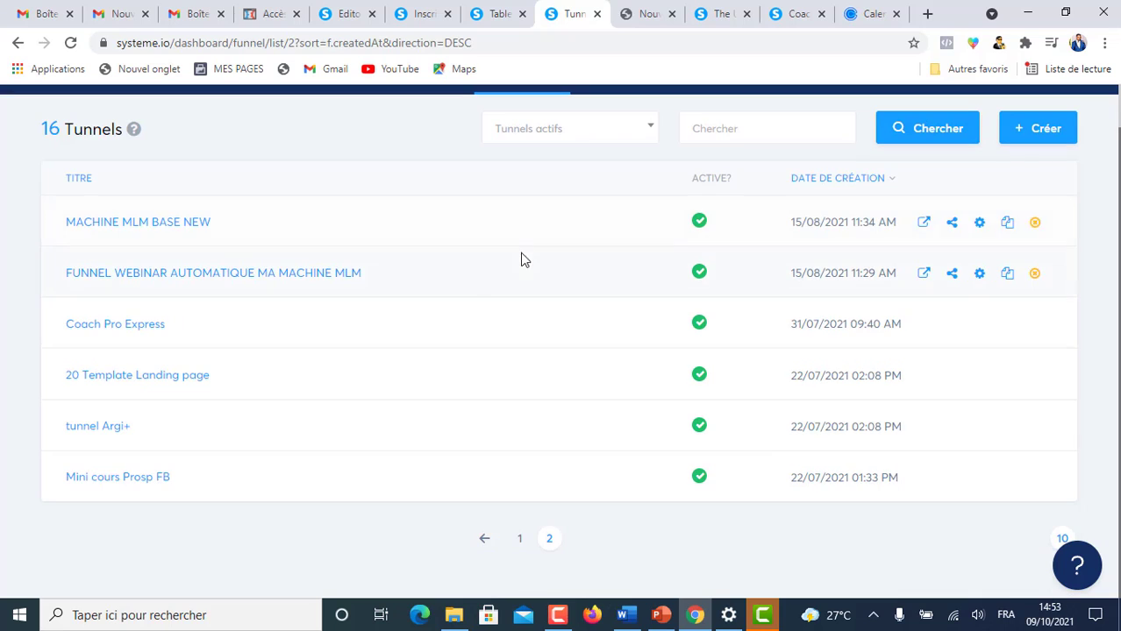
click(219, 277)
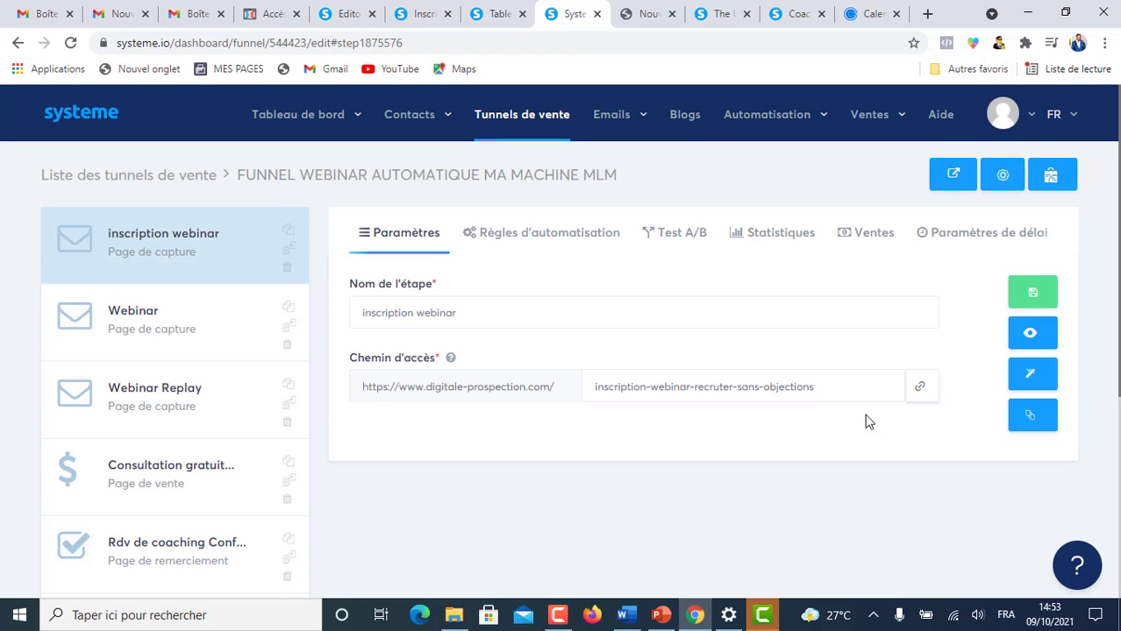
click(920, 389)
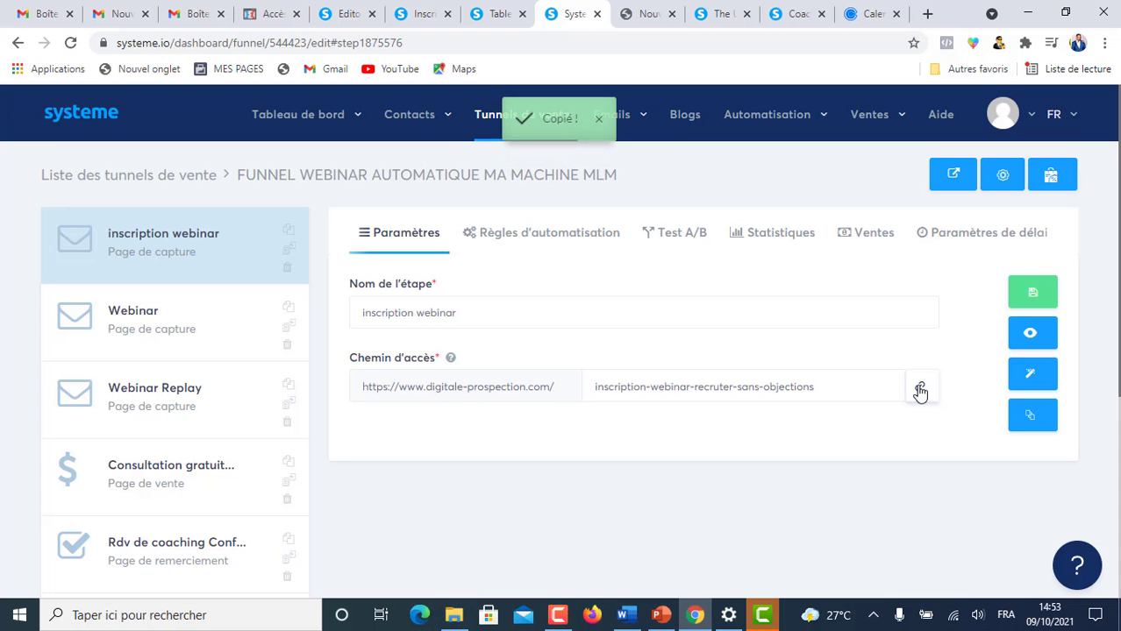
Back in the story page editor, try to point the "58 minutes" link to the copied webinar registration address
click(428, 13)
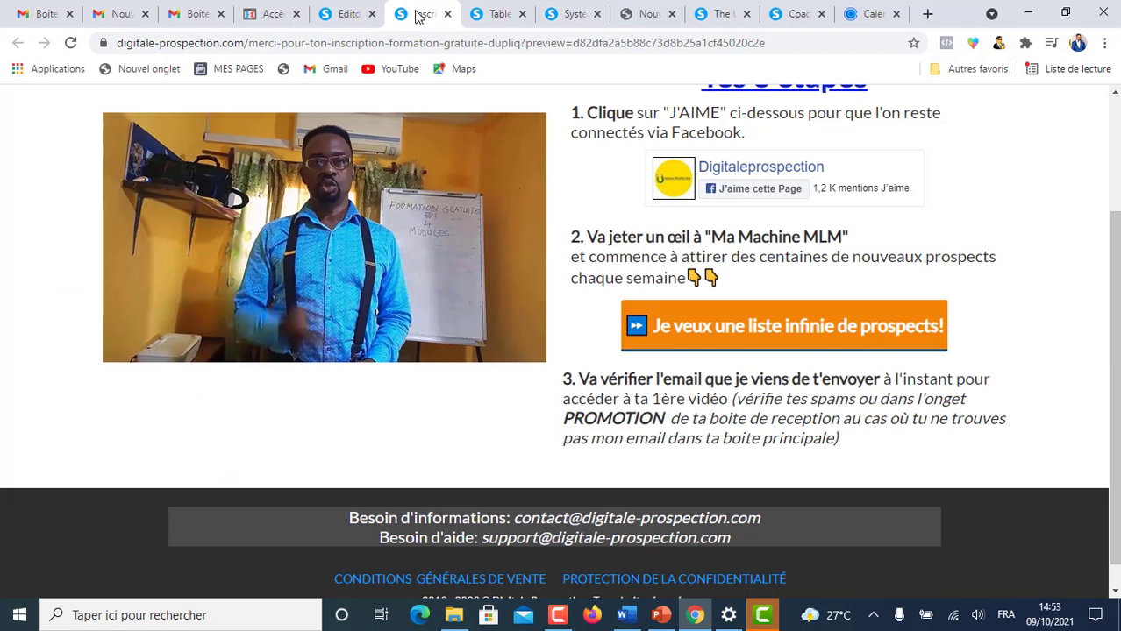
click(349, 13)
click(745, 391)
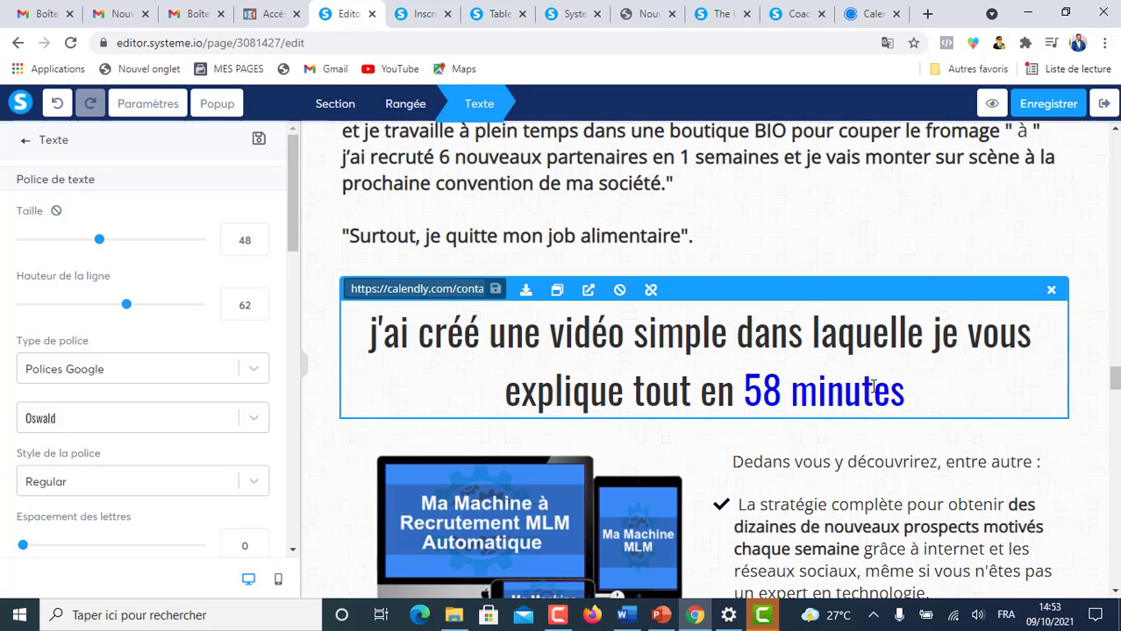
click(792, 388)
click(903, 394)
click(922, 392)
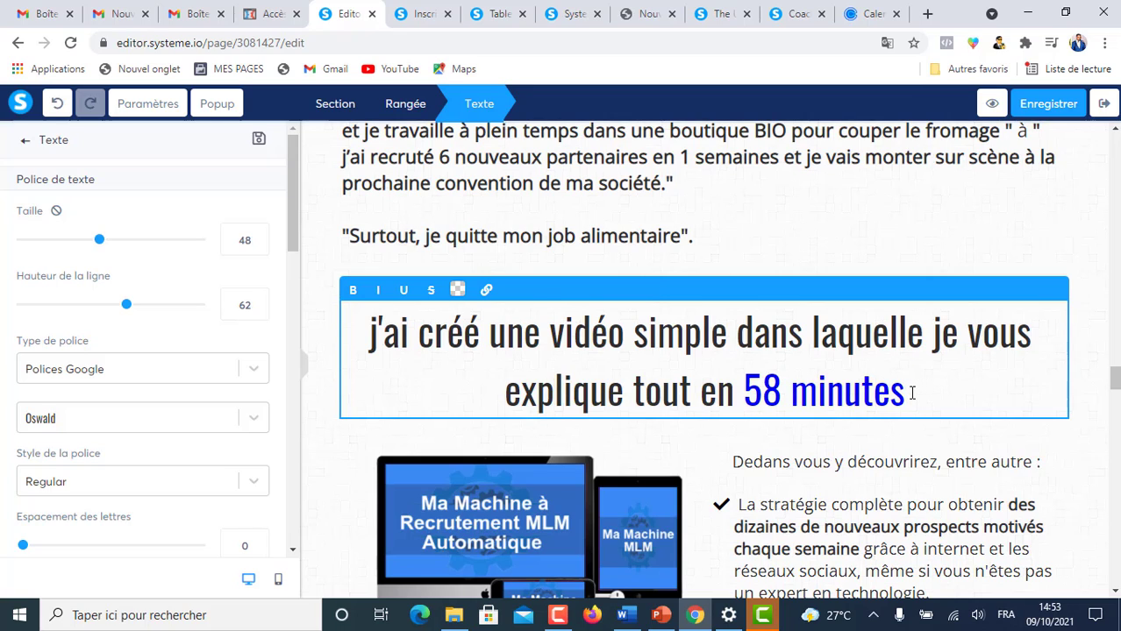
drag(911, 394, 751, 399)
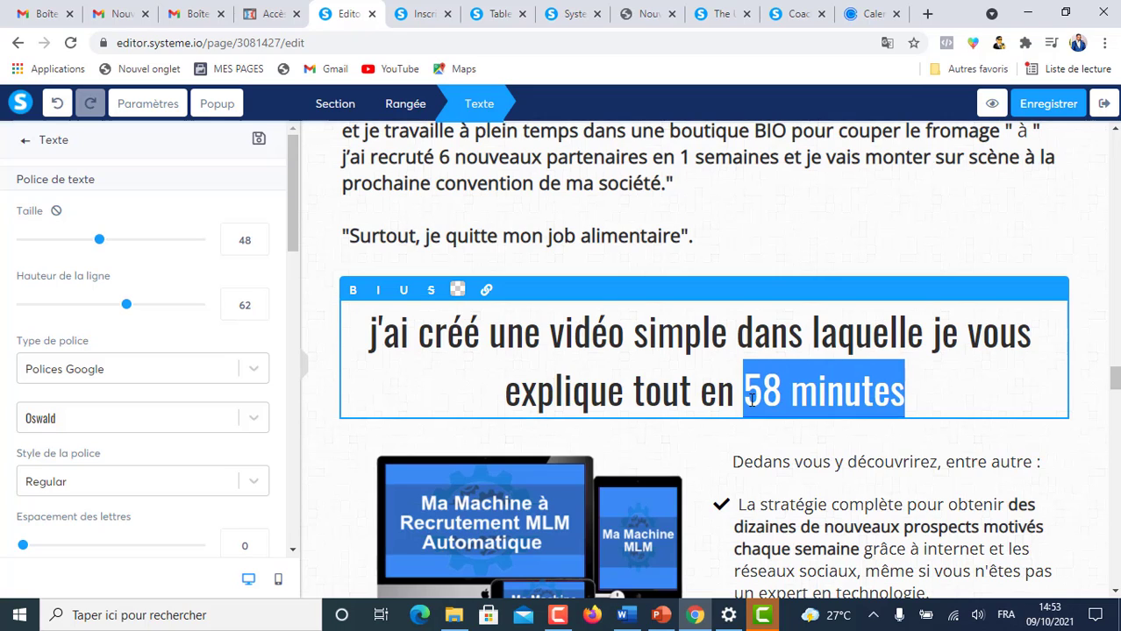
click(487, 292)
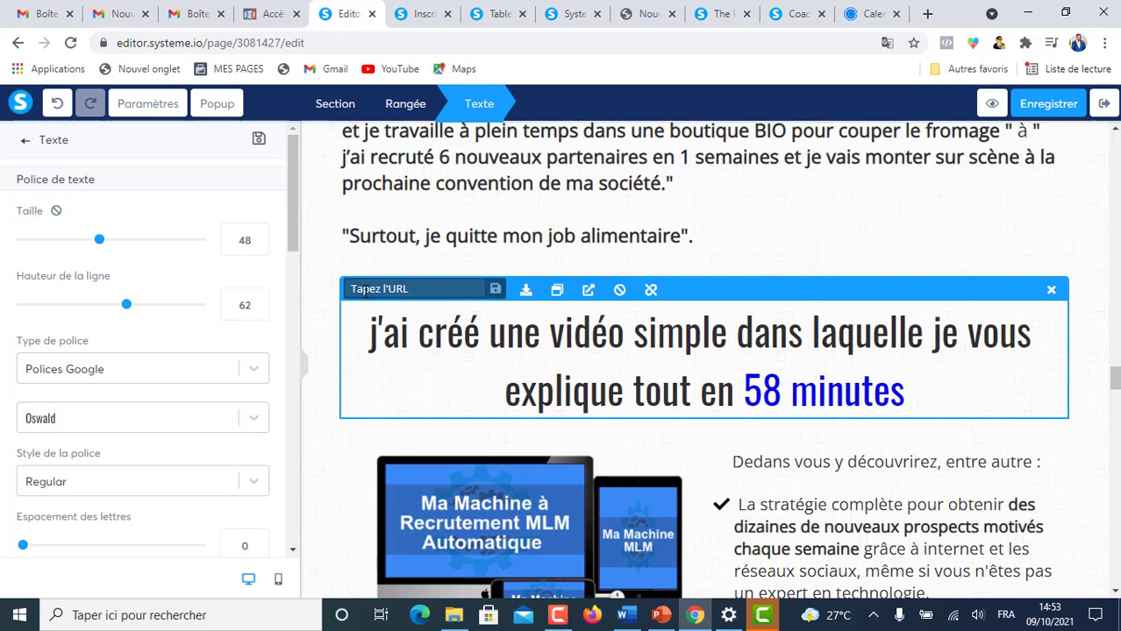
click(914, 213)
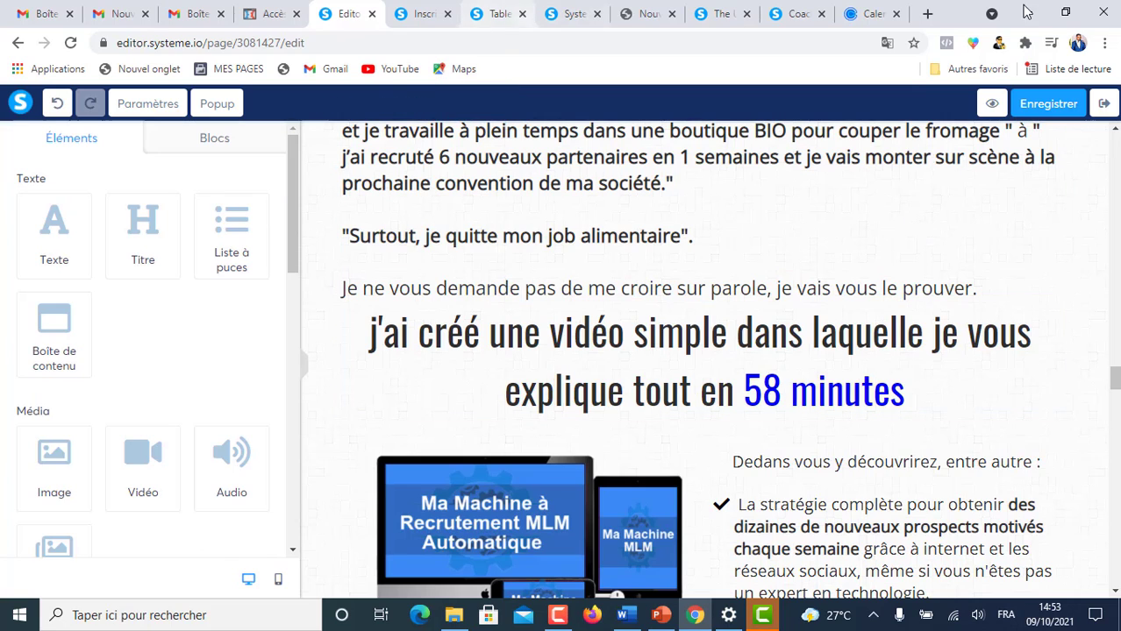
Examine the published story page down to its "58 minutes" link headline
click(797, 17)
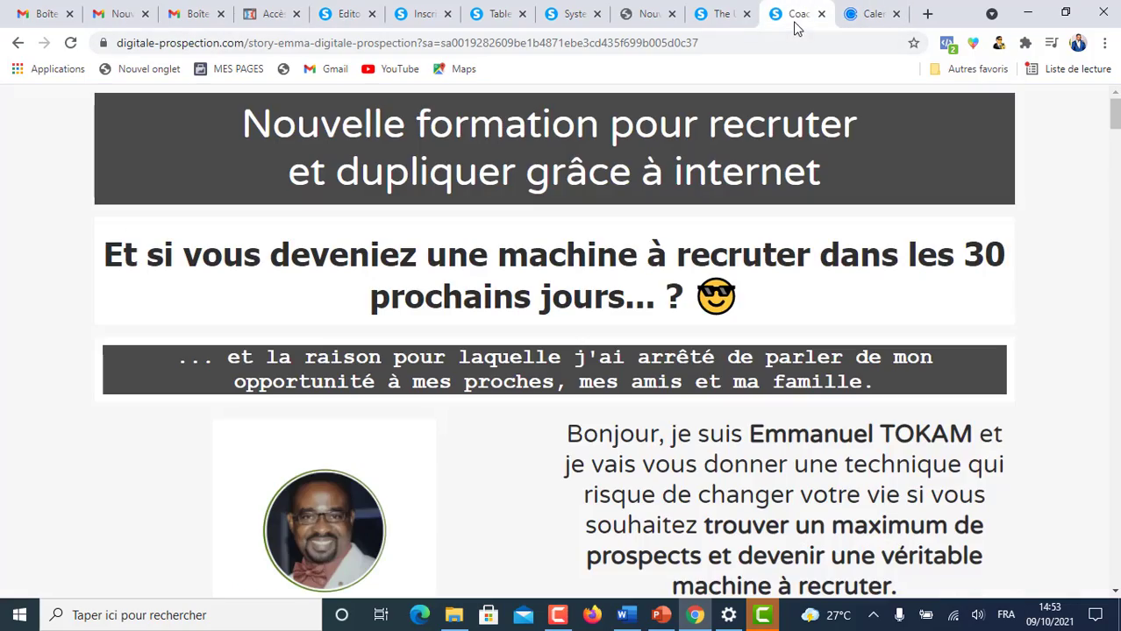
scroll(909, 438, down, 20)
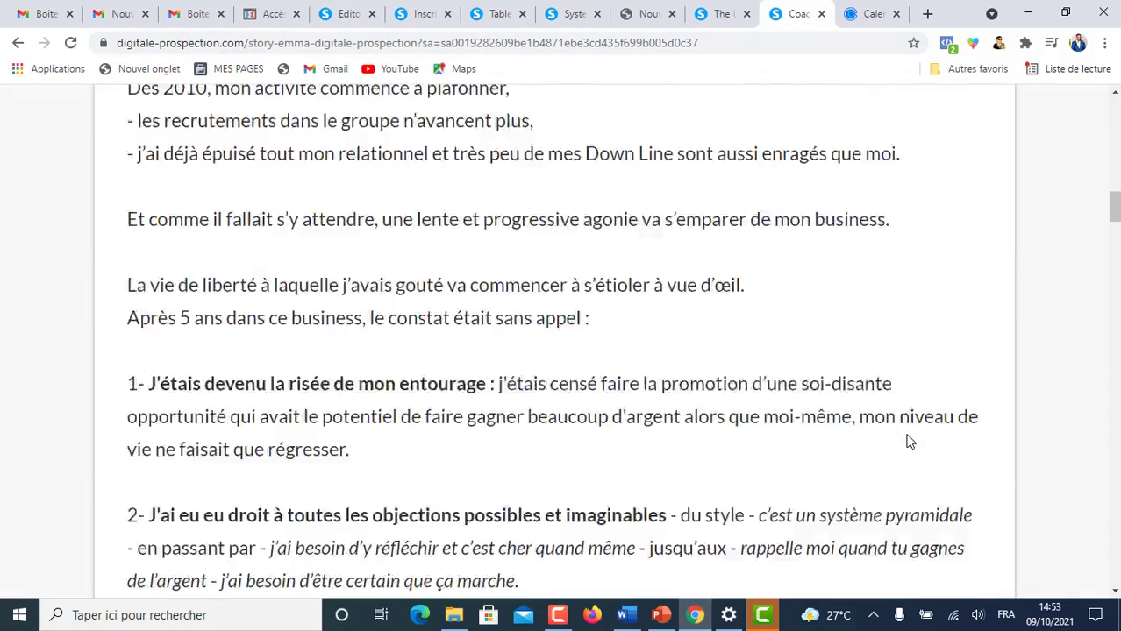
scroll(908, 441, down, 20)
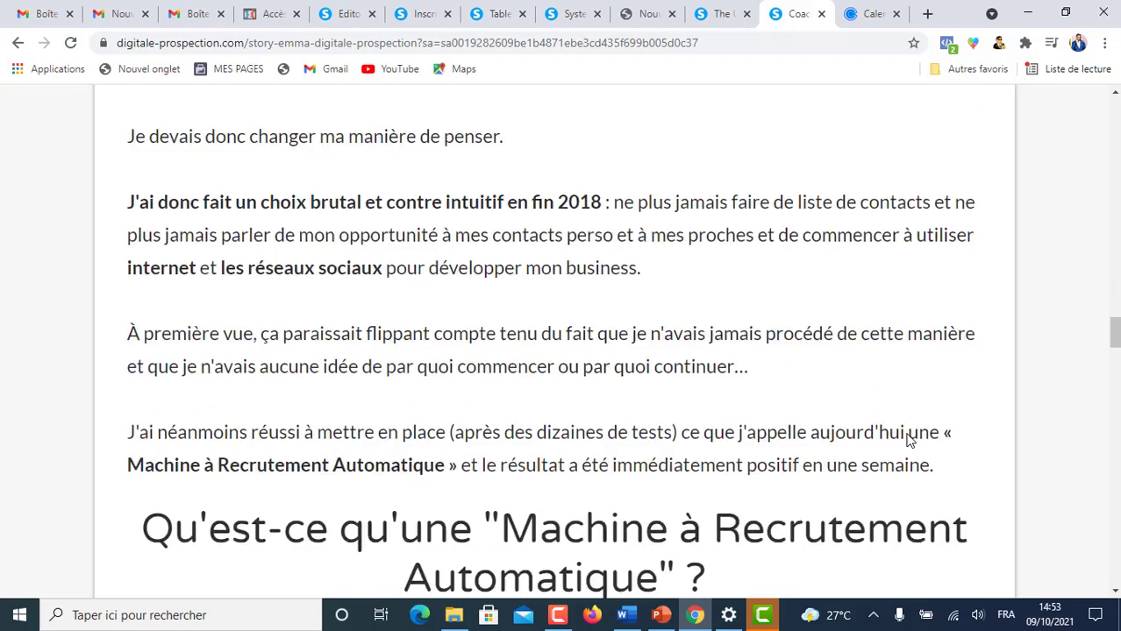
scroll(908, 441, down, 12)
scroll(908, 441, up, 3)
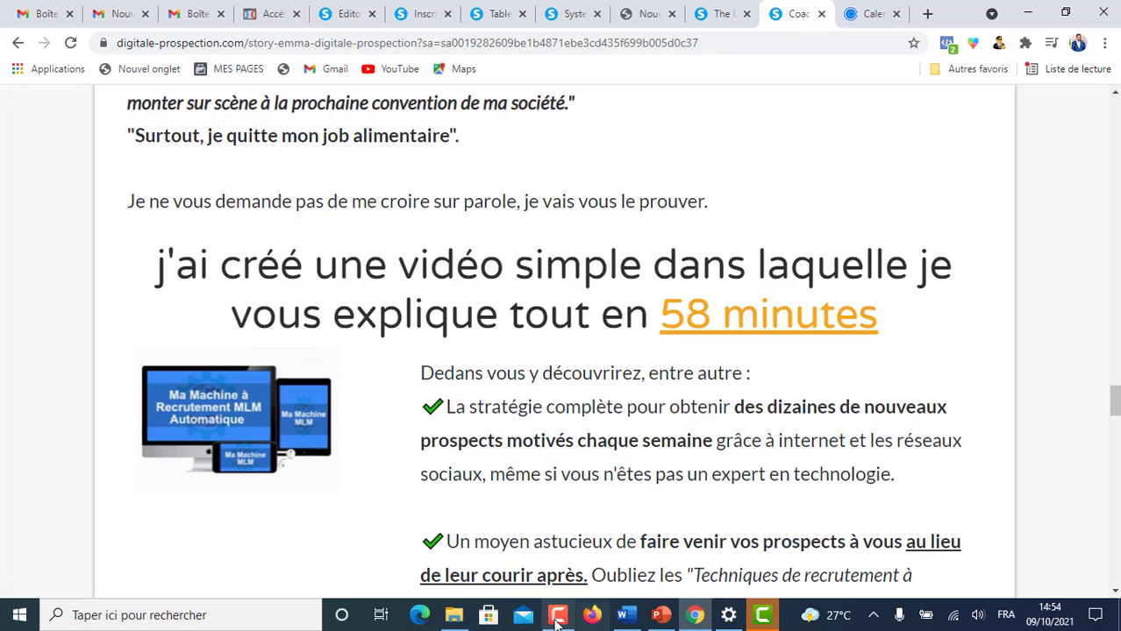
Open the "vidéo 1 Pourquoi les méthodes traditionnelles sont mortes2" step of the duplicated mini-course funnel in the page editor
click(348, 13)
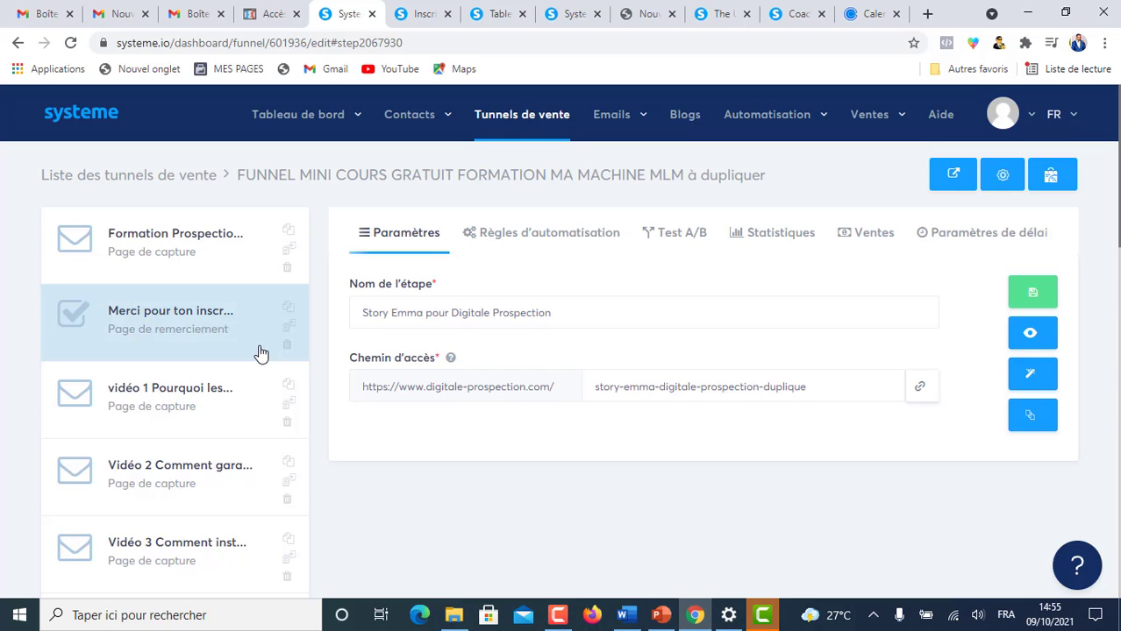
scroll(261, 351, down, 2)
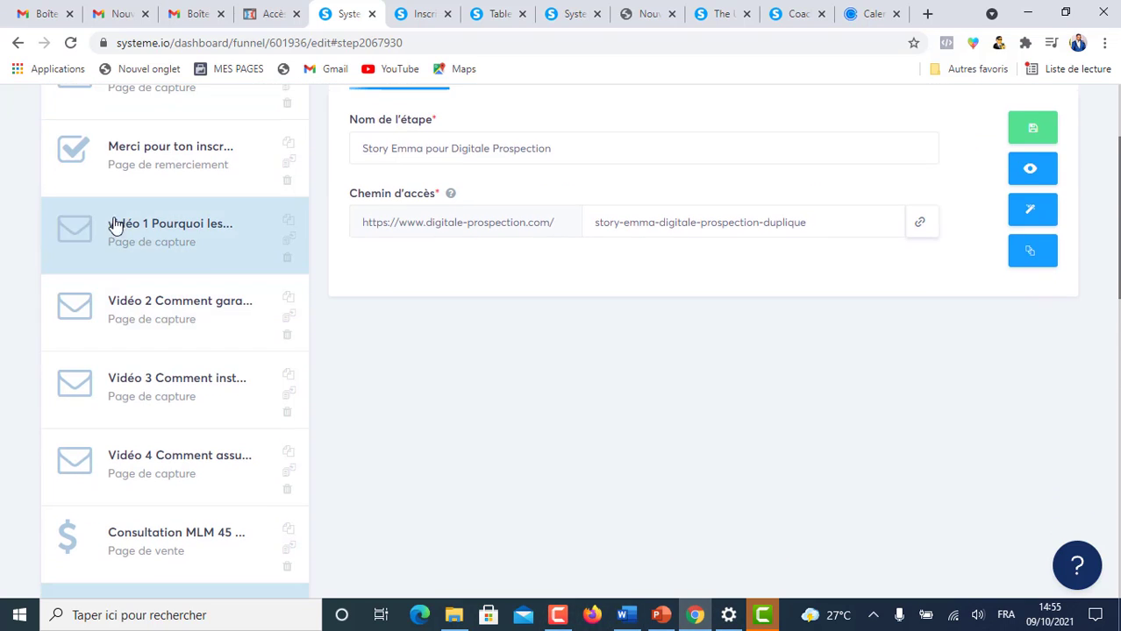
click(186, 230)
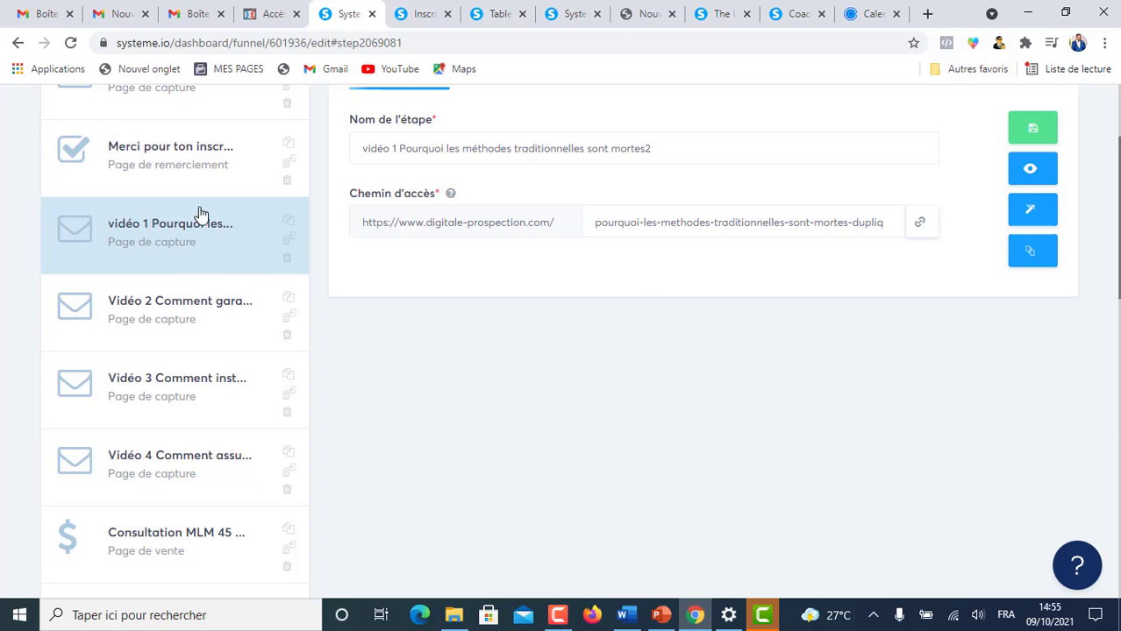
click(1019, 212)
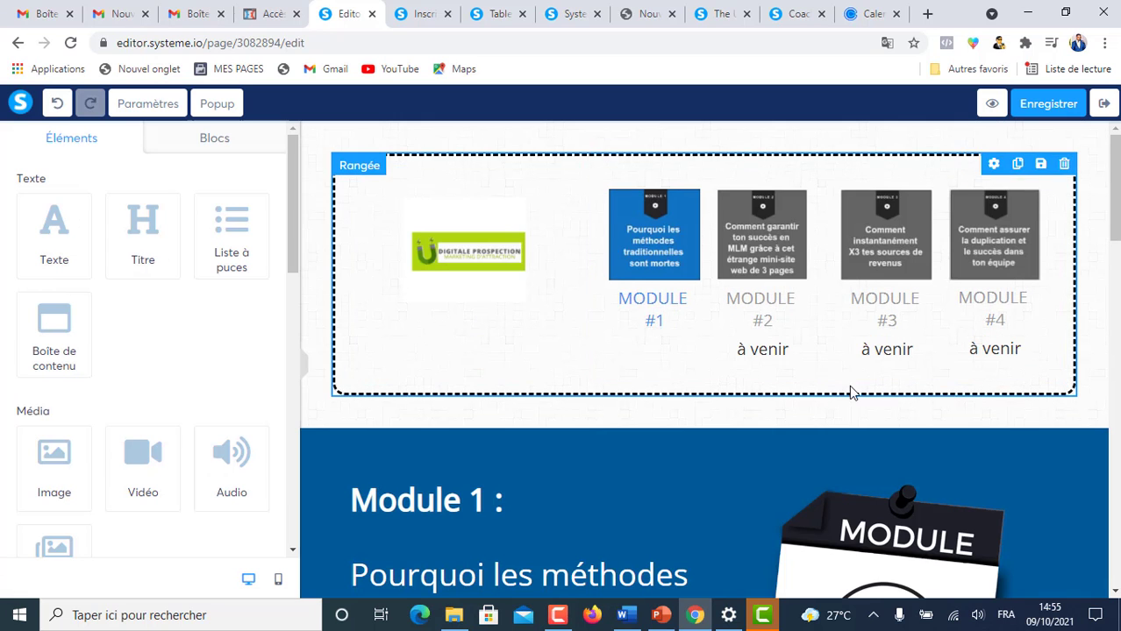
Examine the Module 1 page from its header to its footer for the text links and the consultation button that need links
scroll(848, 385, down, 1)
scroll(849, 394, down, 4)
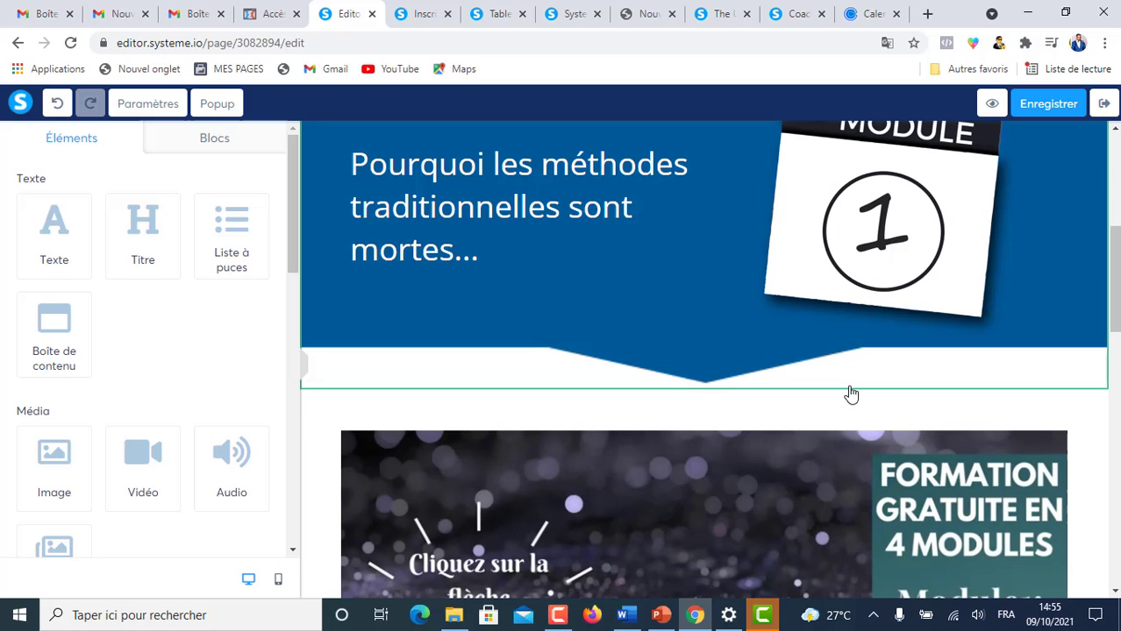
scroll(849, 393, down, 2)
scroll(849, 394, down, 5)
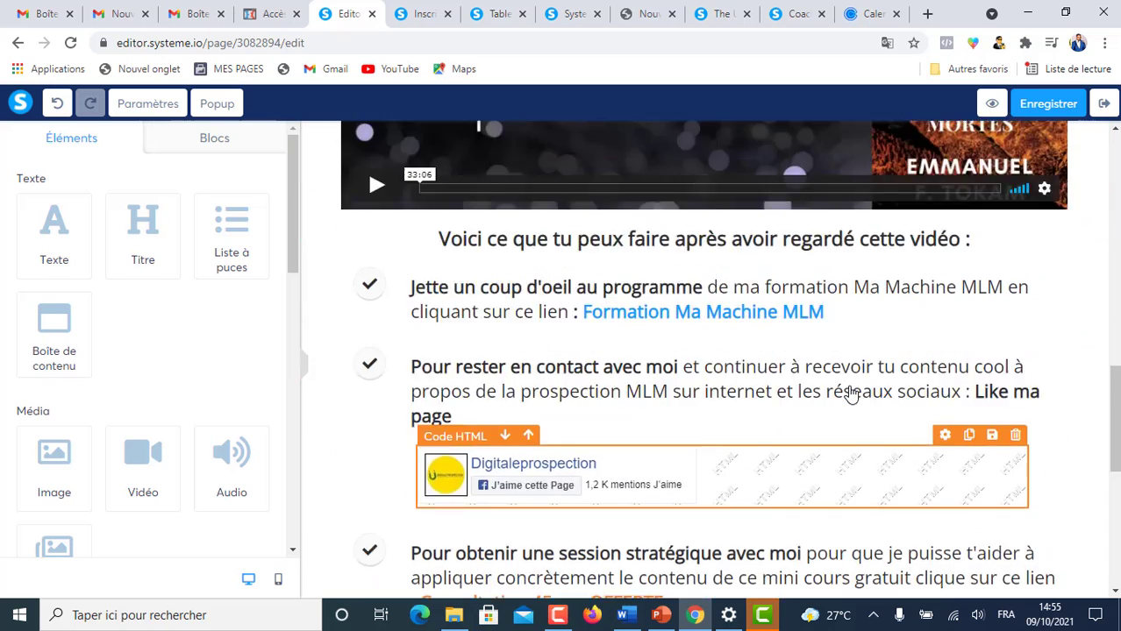
scroll(849, 393, up, 2)
scroll(850, 393, down, 2)
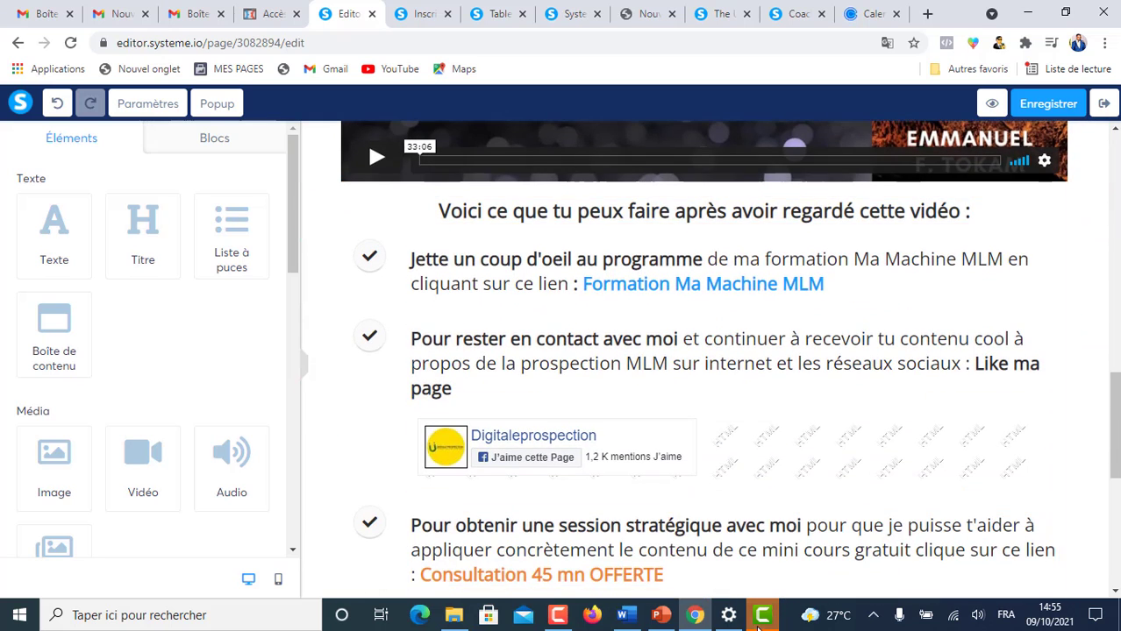
scroll(836, 420, down, 5)
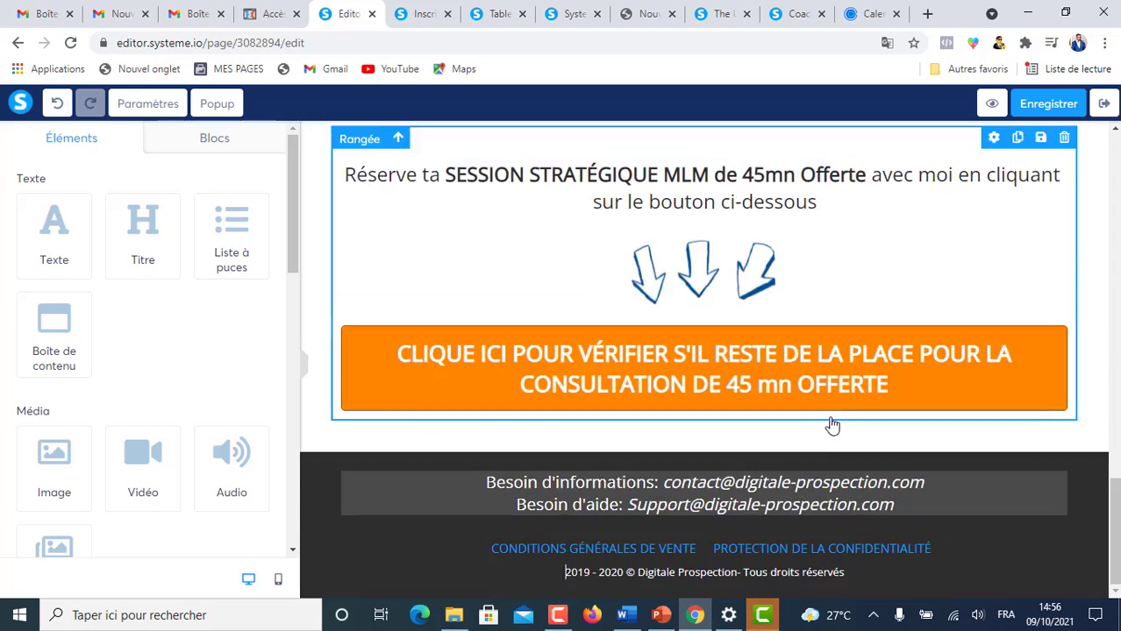
scroll(838, 432, up, 6)
scroll(837, 431, up, 5)
scroll(833, 430, down, 4)
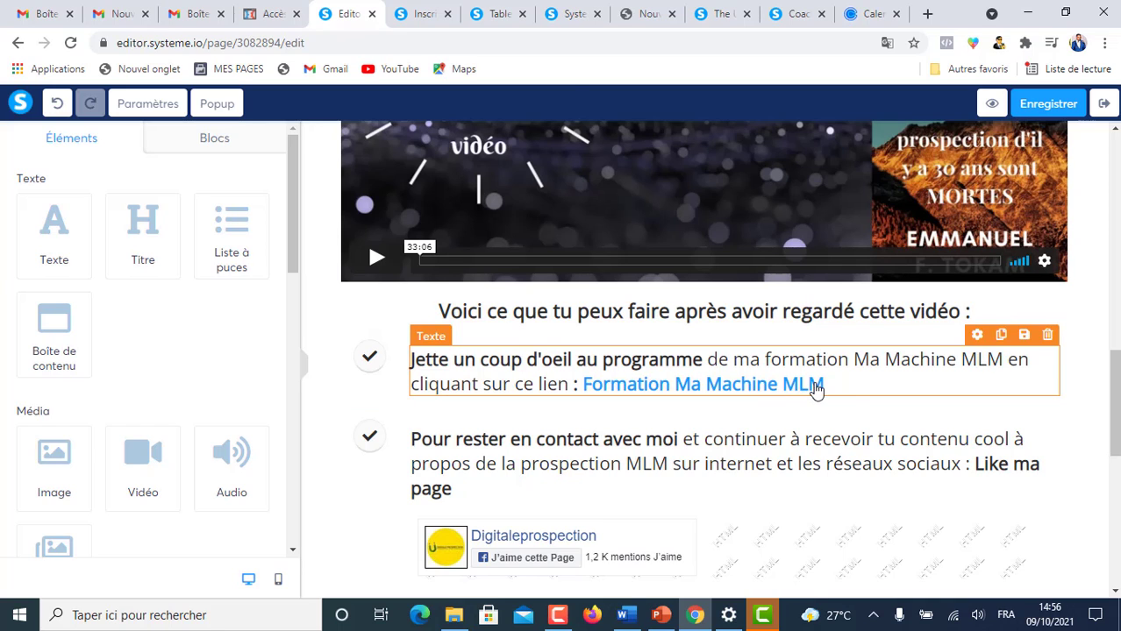
Check where the link address of the "Formation Ma Machine MLM" text is entered on the Module 1 page
drag(843, 384, 586, 392)
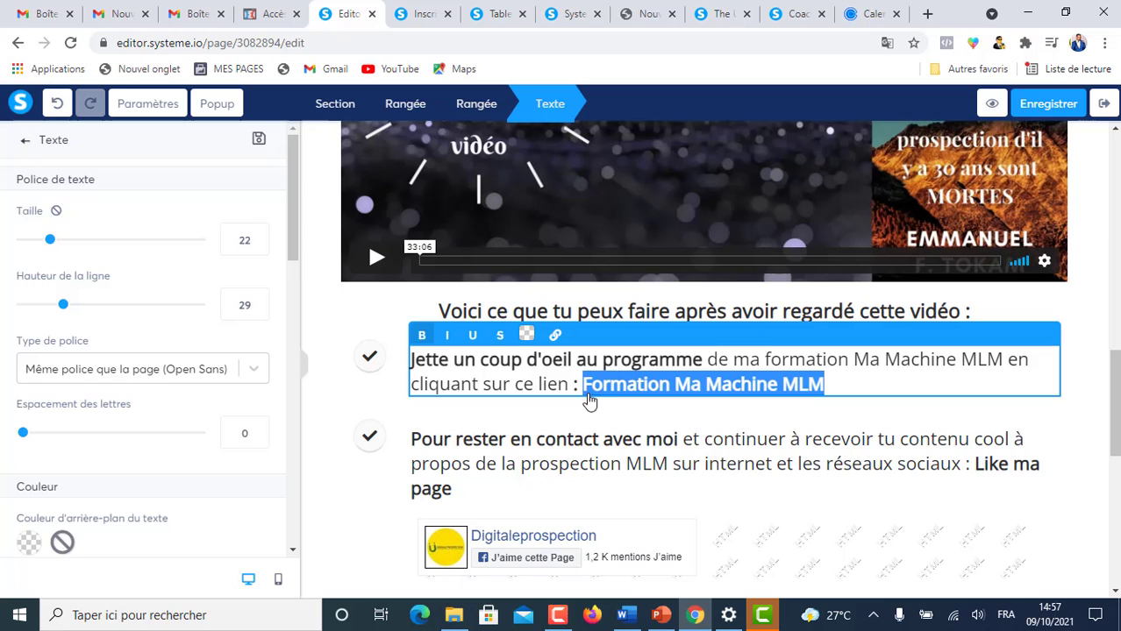
click(623, 614)
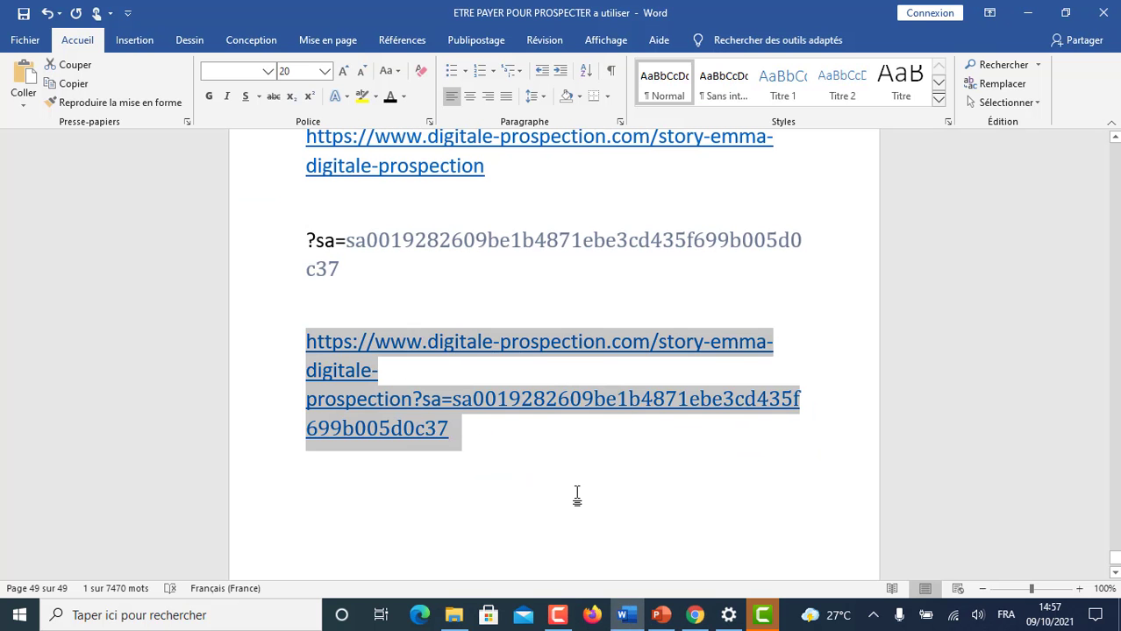
mouse_move(694, 614)
click(725, 482)
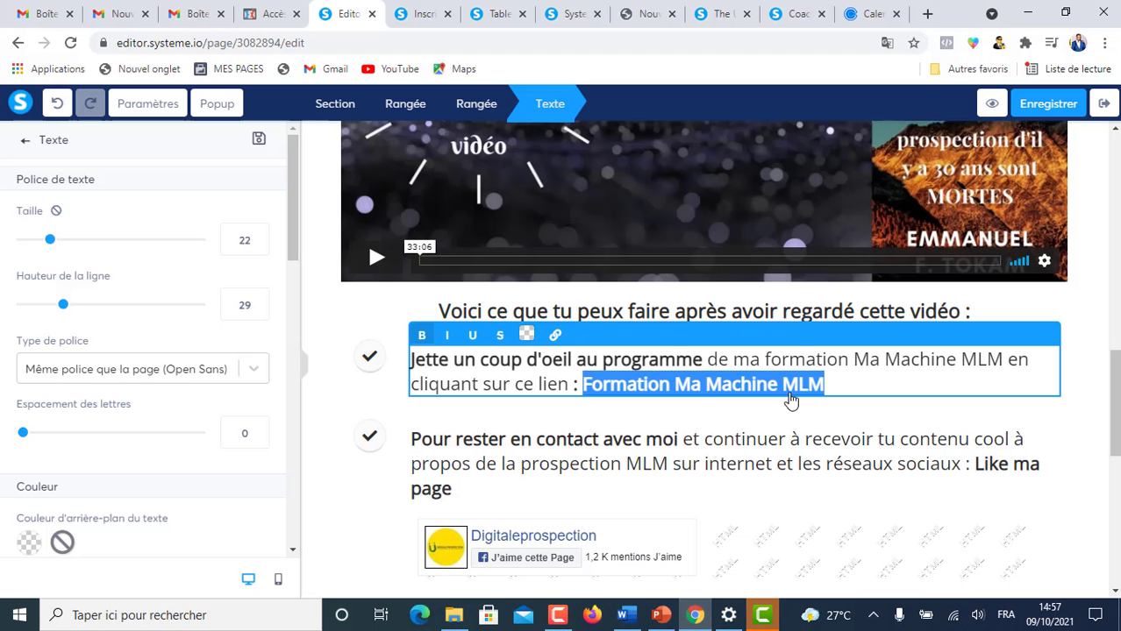
click(556, 338)
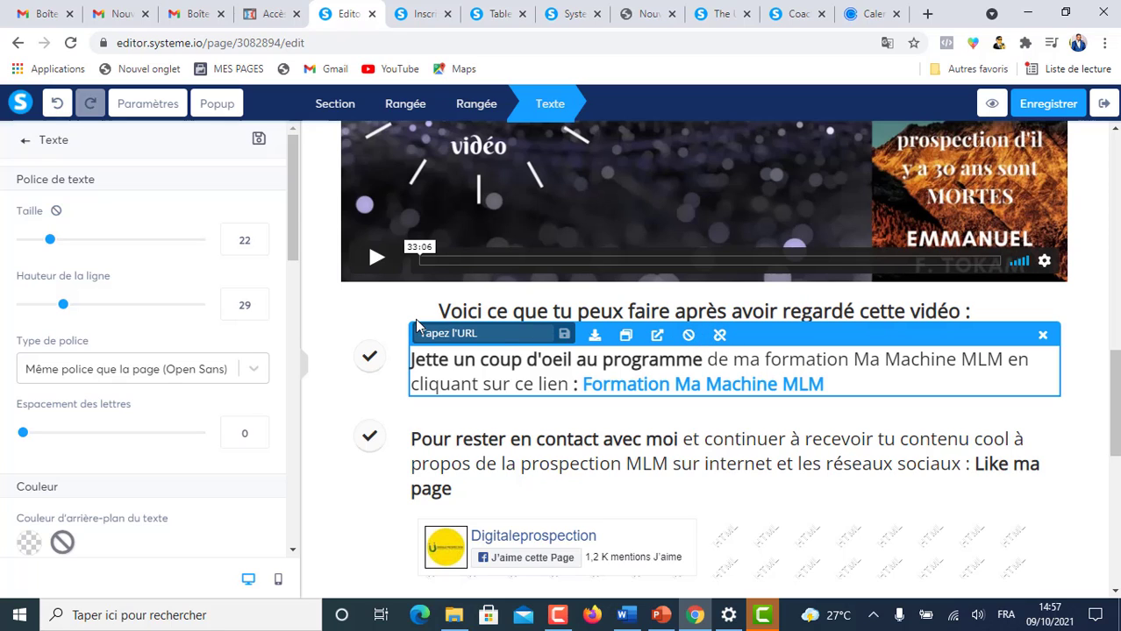
click(356, 321)
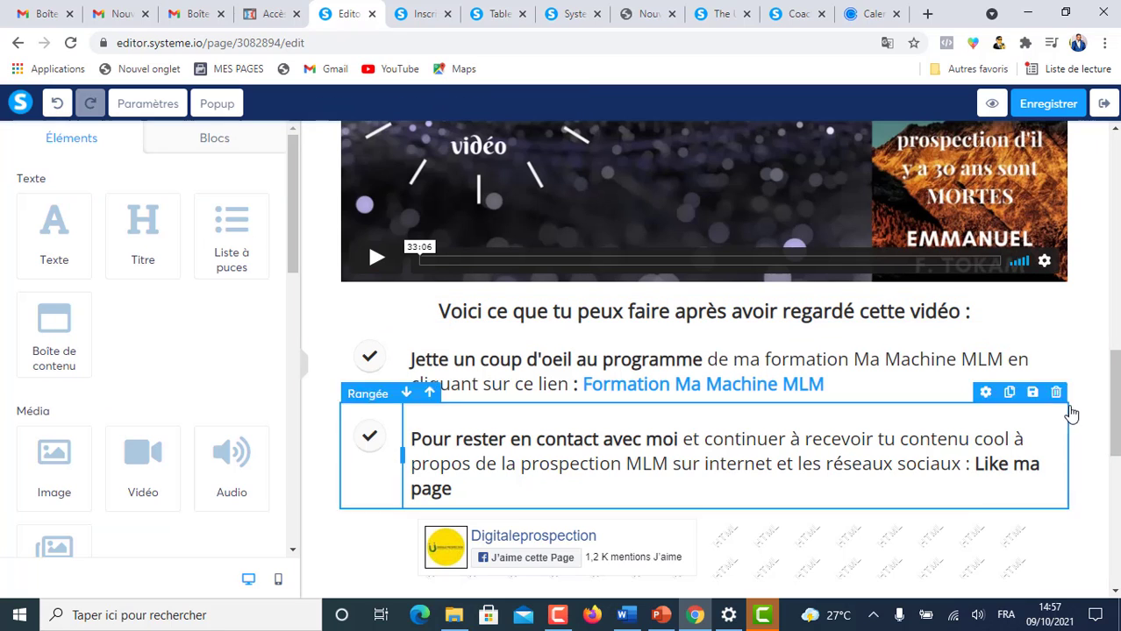
Leave the Module 1 page editor without saving and open the funnel's next video page in the editor
scroll(1053, 418, down, 1)
scroll(985, 415, down, 4)
scroll(995, 413, up, 3)
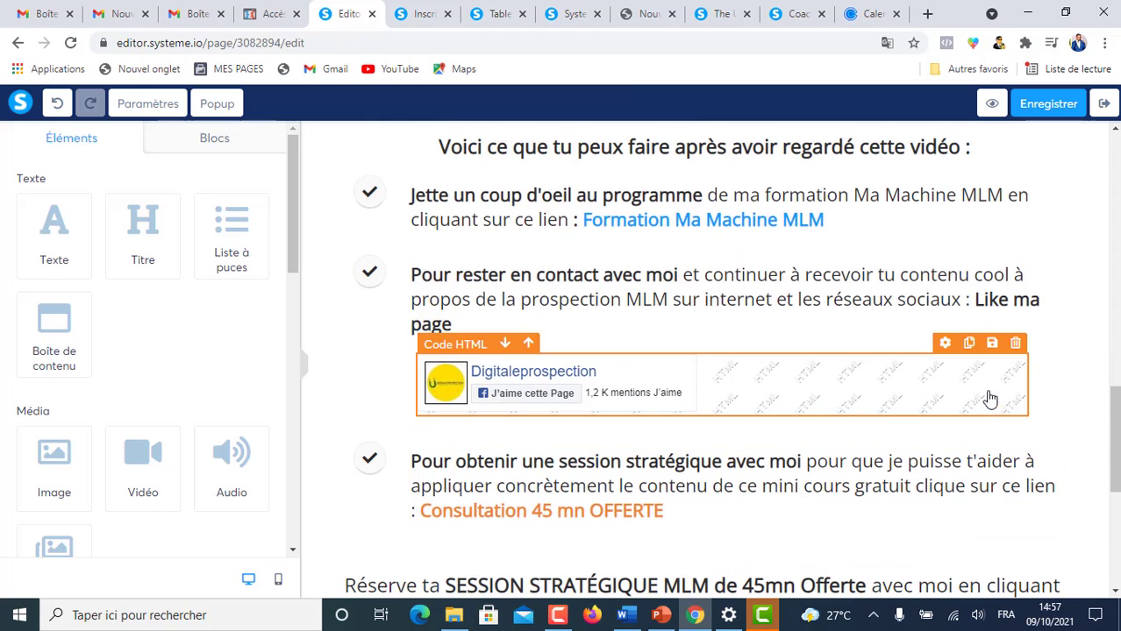
click(1105, 105)
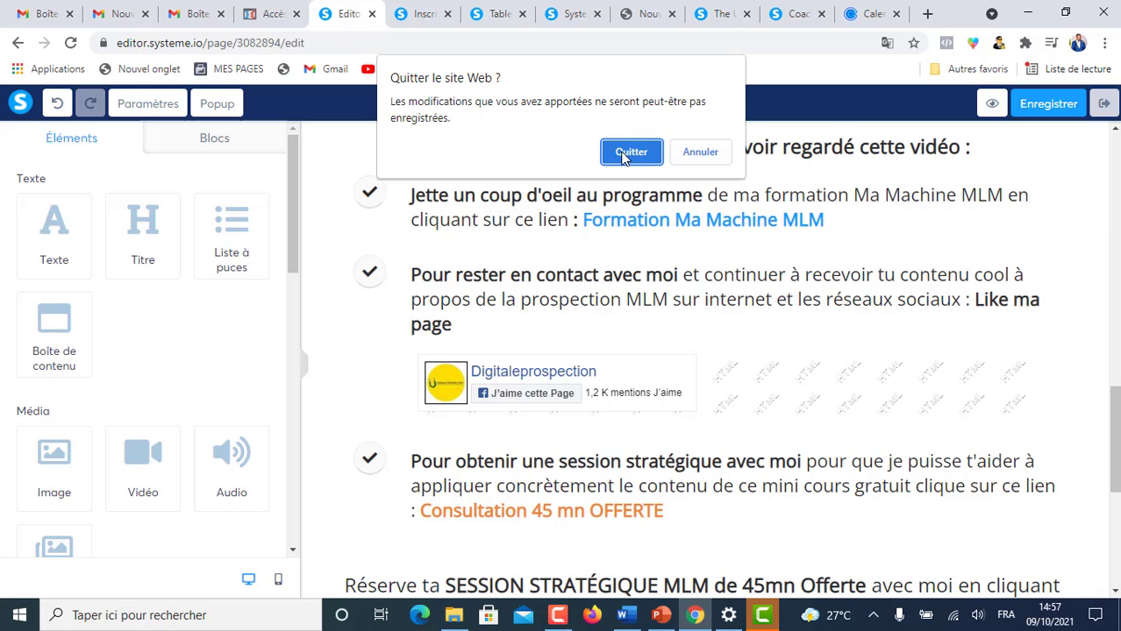
click(620, 156)
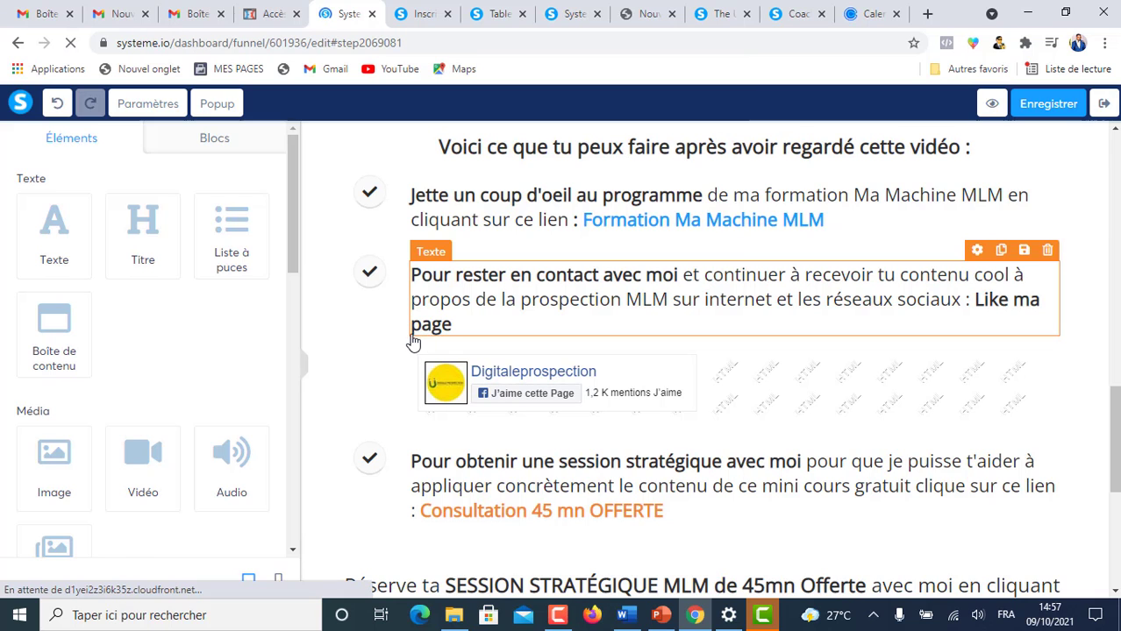
scroll(883, 454, up, 1)
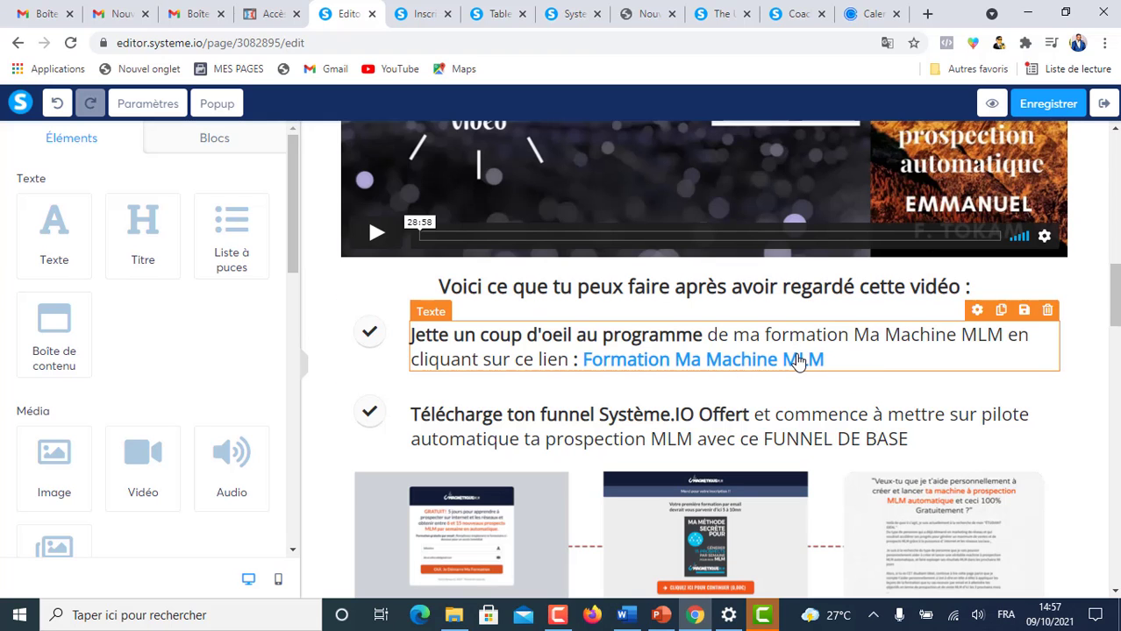
Copy the redirect URL of the "Clique ici pour télécharger ce funnels" button on the second video page
scroll(797, 361, down, 15)
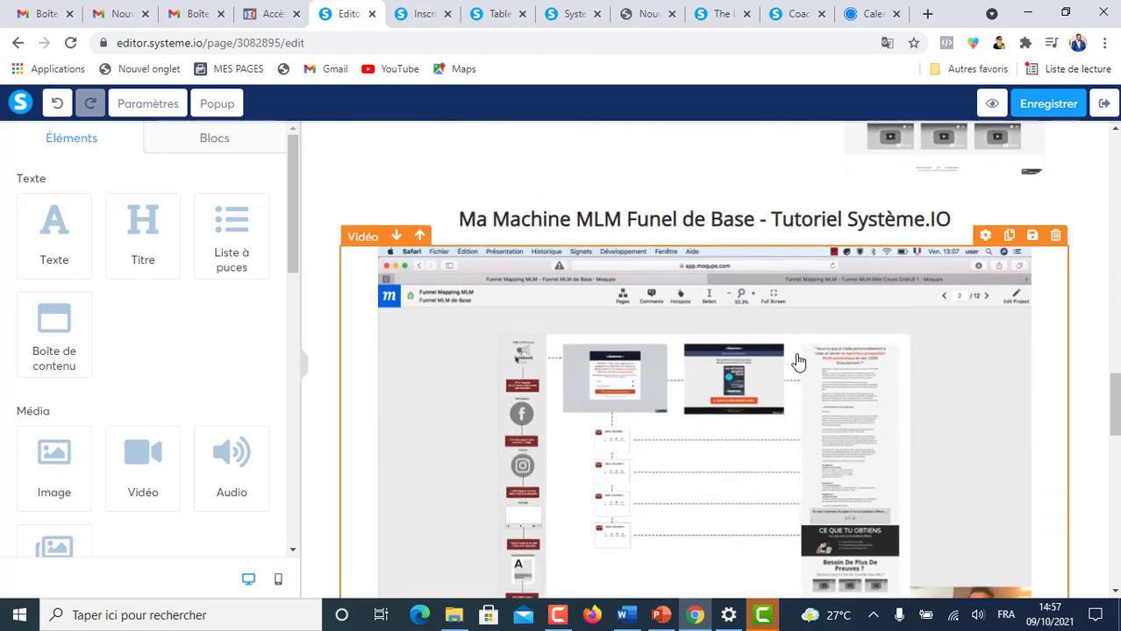
scroll(797, 361, down, 6)
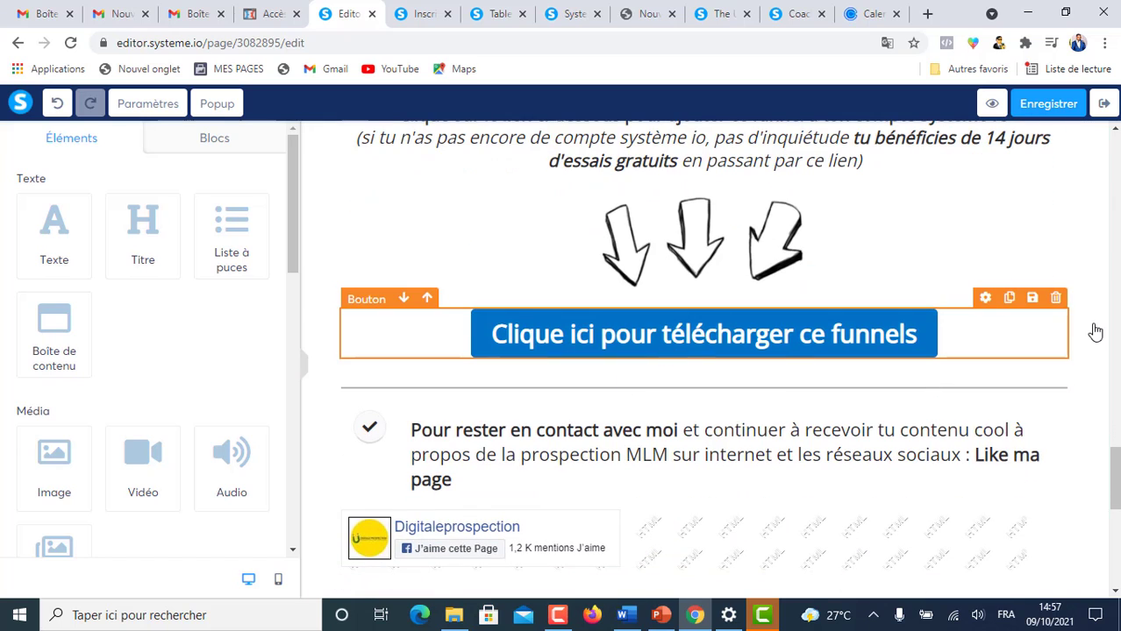
click(821, 347)
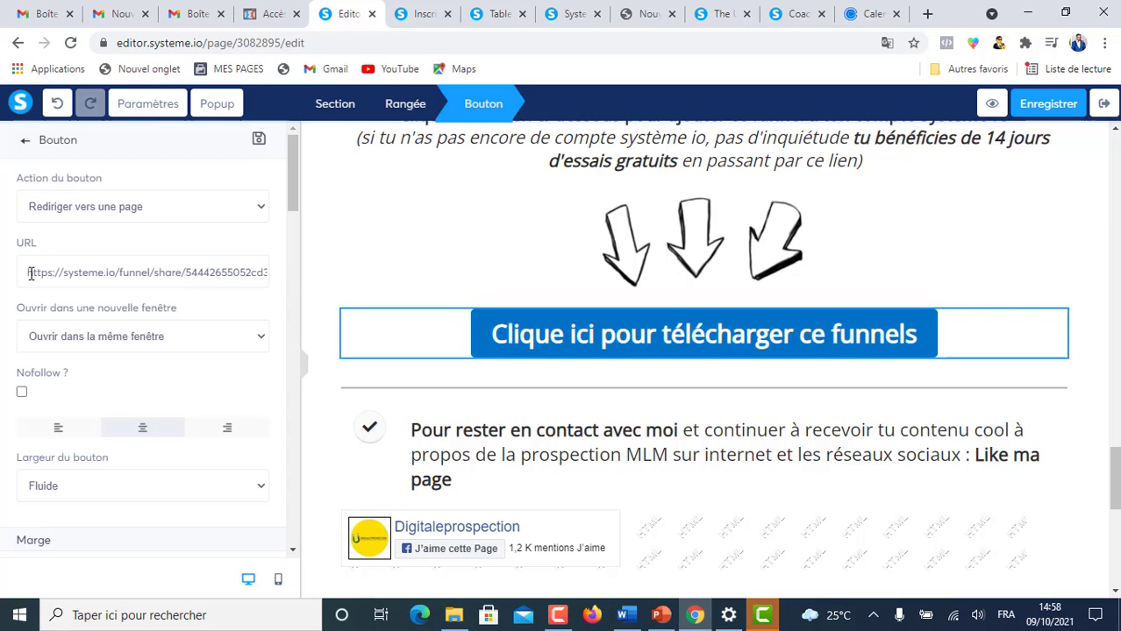
drag(24, 272, 295, 290)
right_click(228, 272)
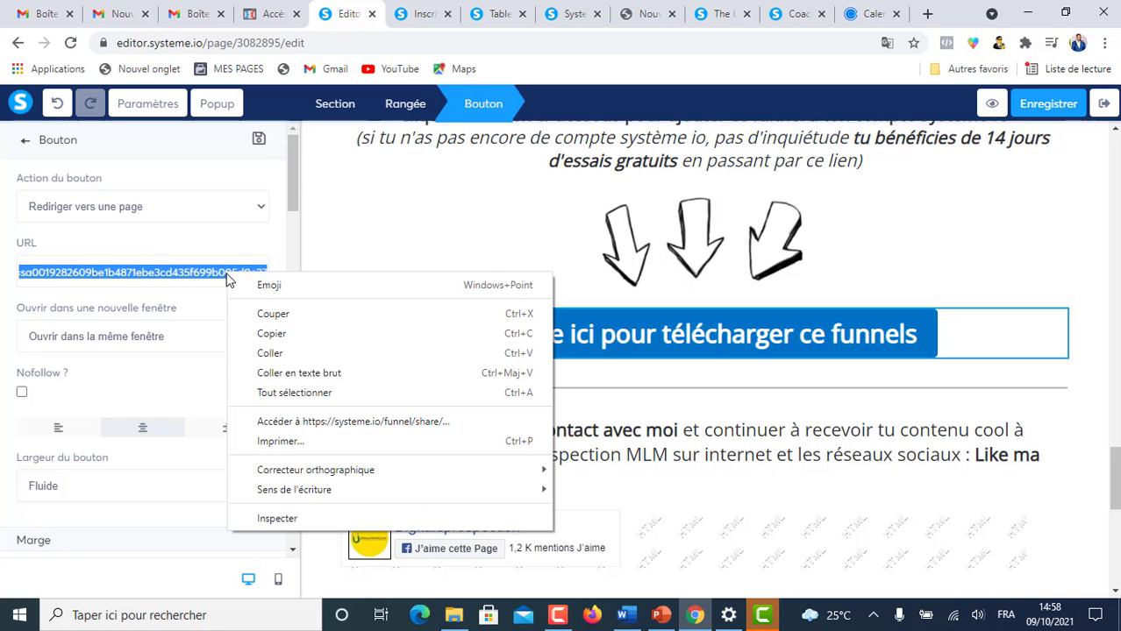
click(297, 336)
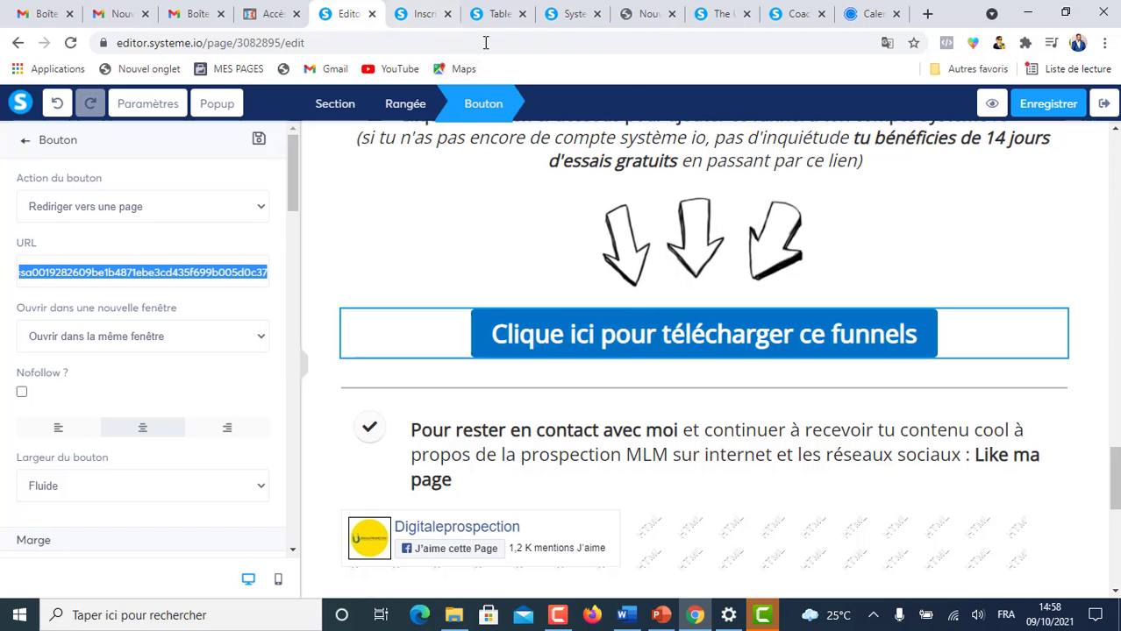
In the list of sales funnels, copy the share link of the "MACHINE MLM BASE NEW" funnel to the clipboard
click(431, 18)
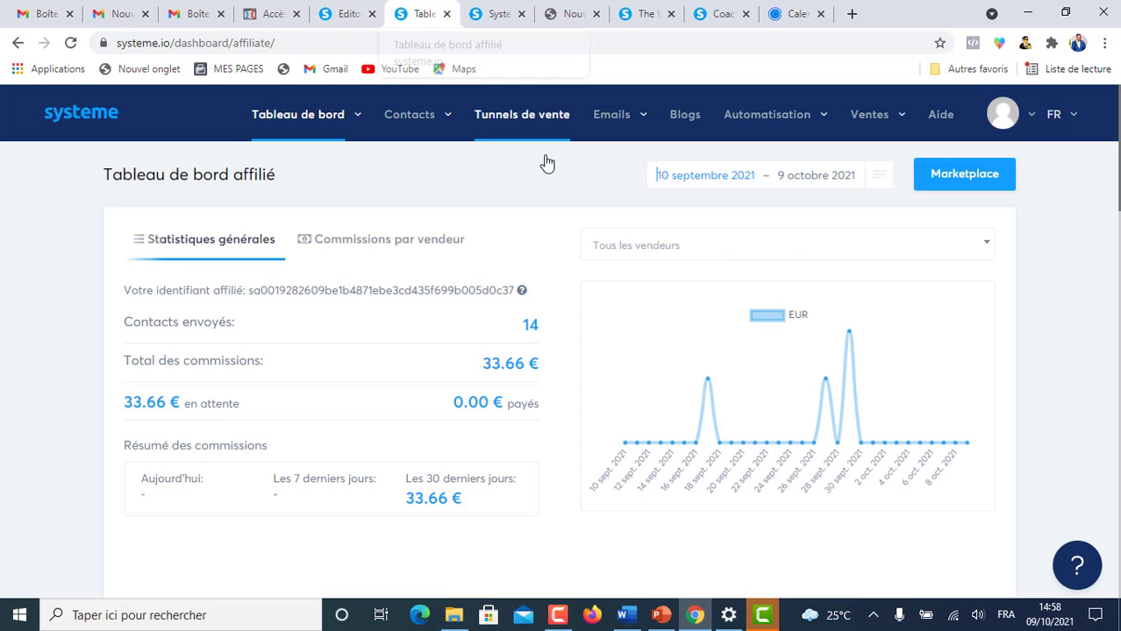
click(508, 117)
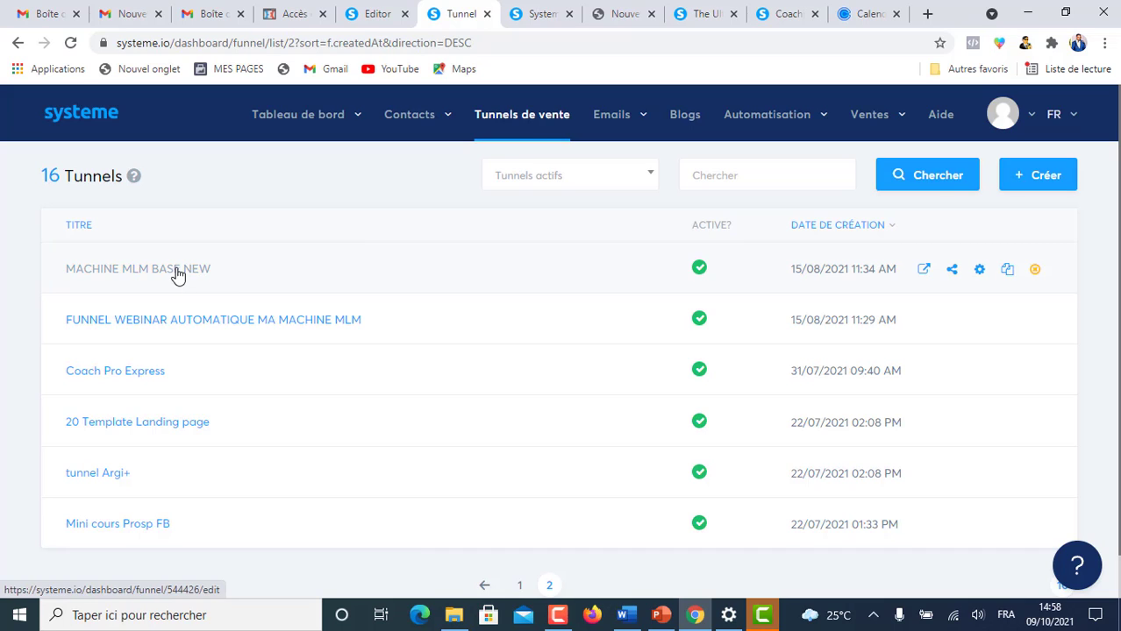
click(953, 270)
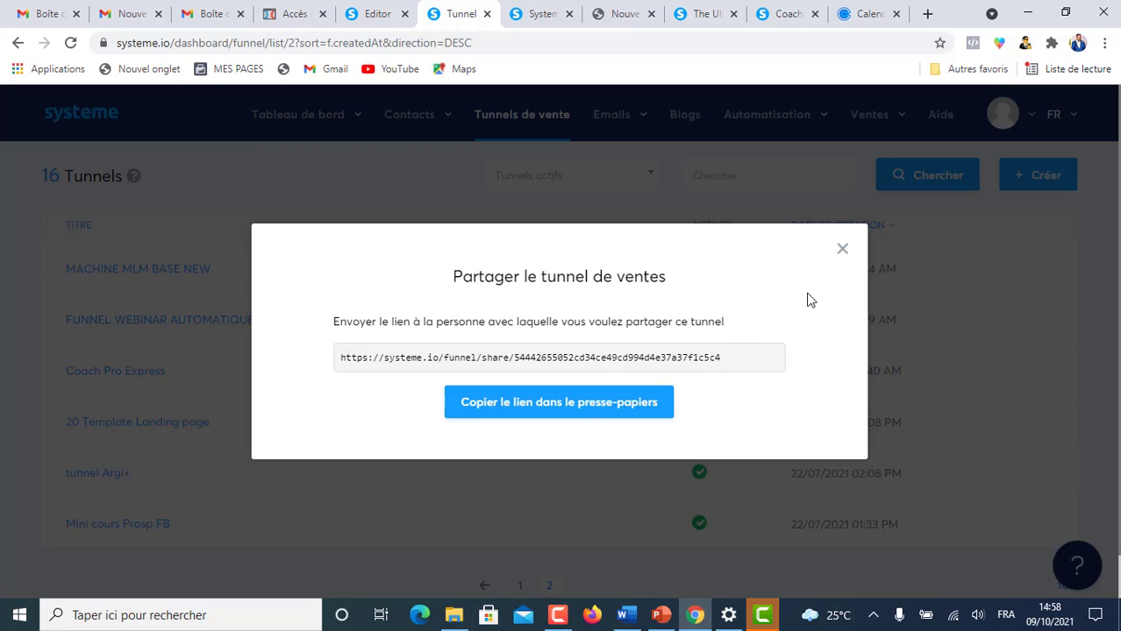
click(842, 249)
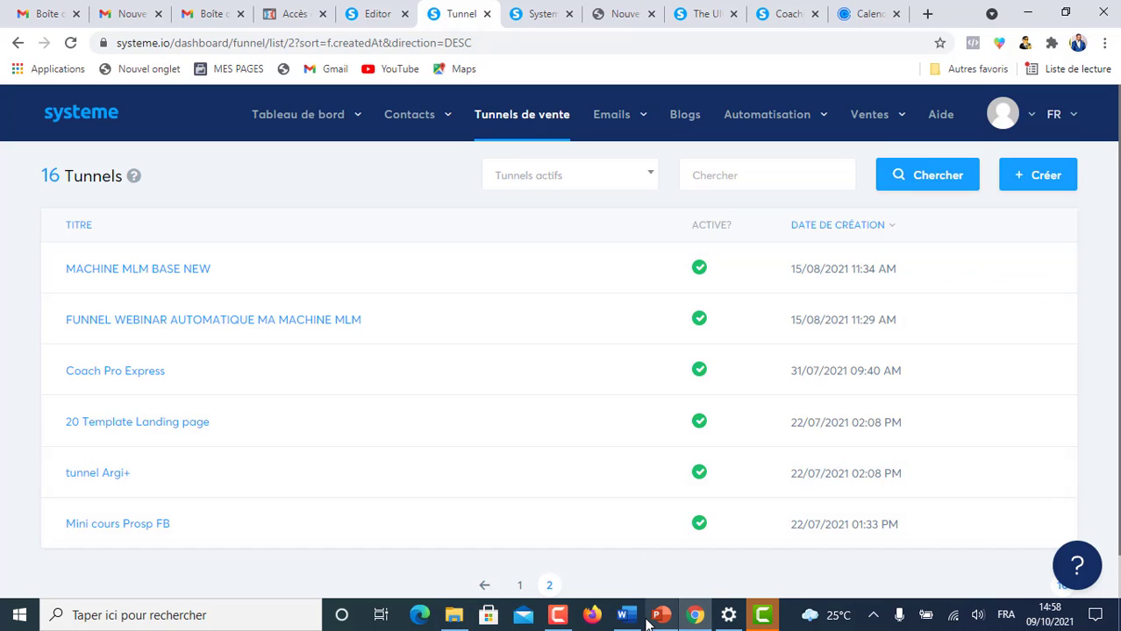
click(952, 270)
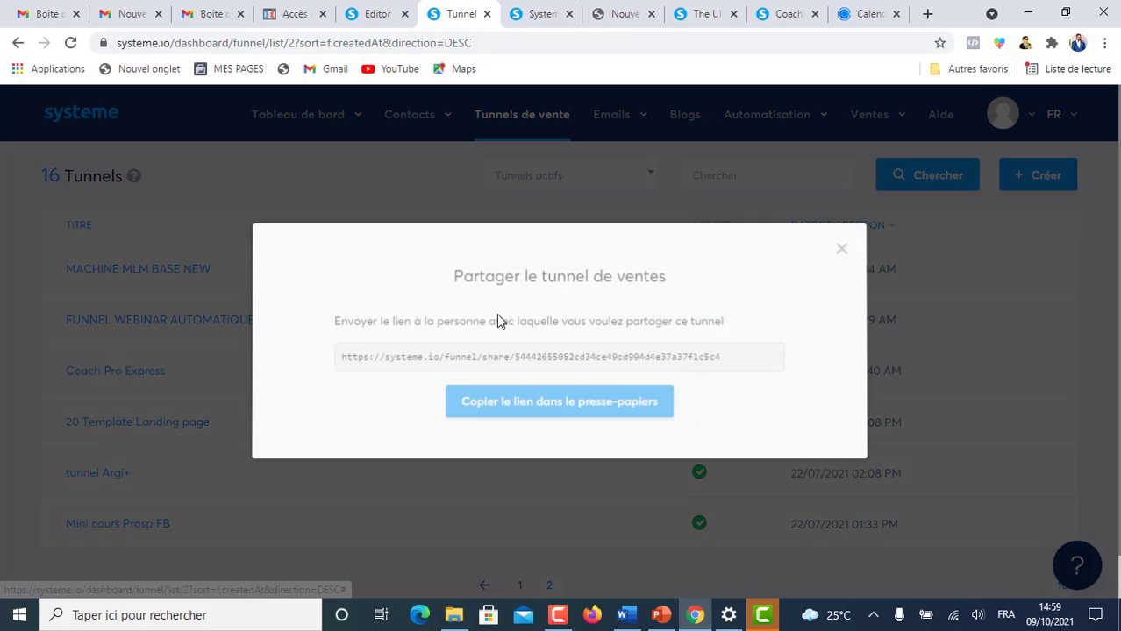
click(545, 408)
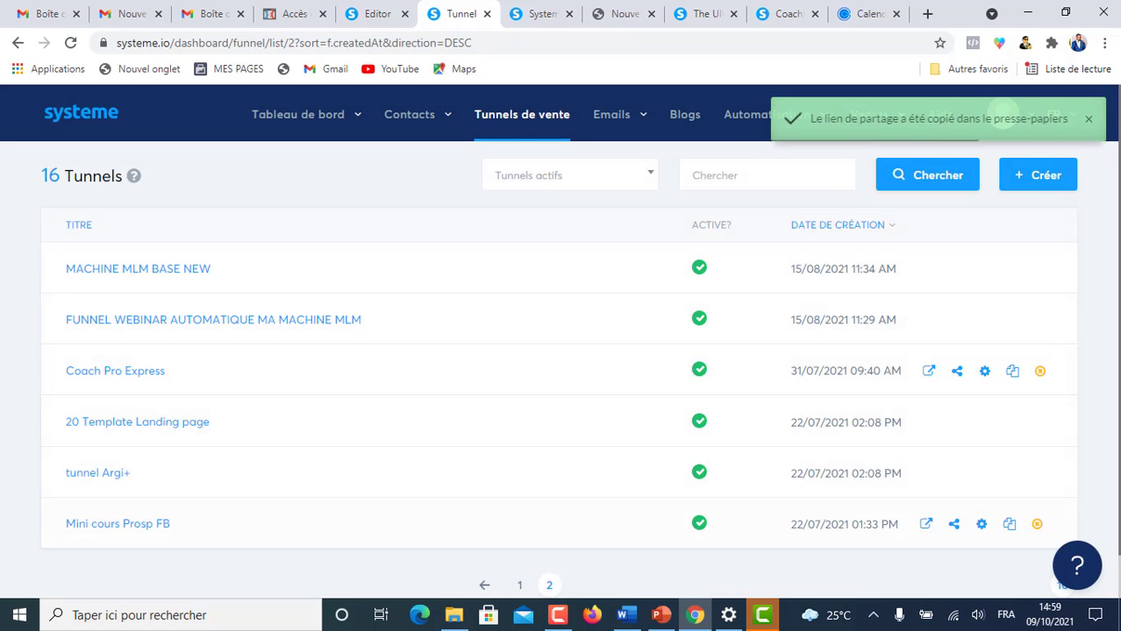
Switch to Word, paste the funnel share link below the story page link and set its font size to 20
click(626, 614)
click(390, 388)
scroll(442, 402, down, 1)
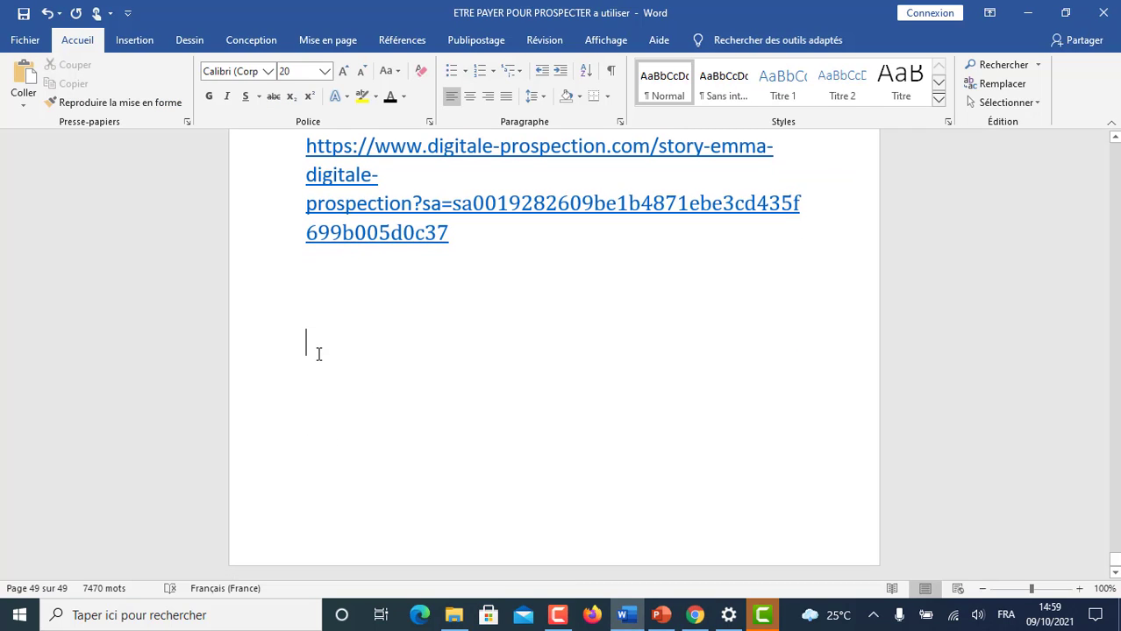
key(ctrl+v)
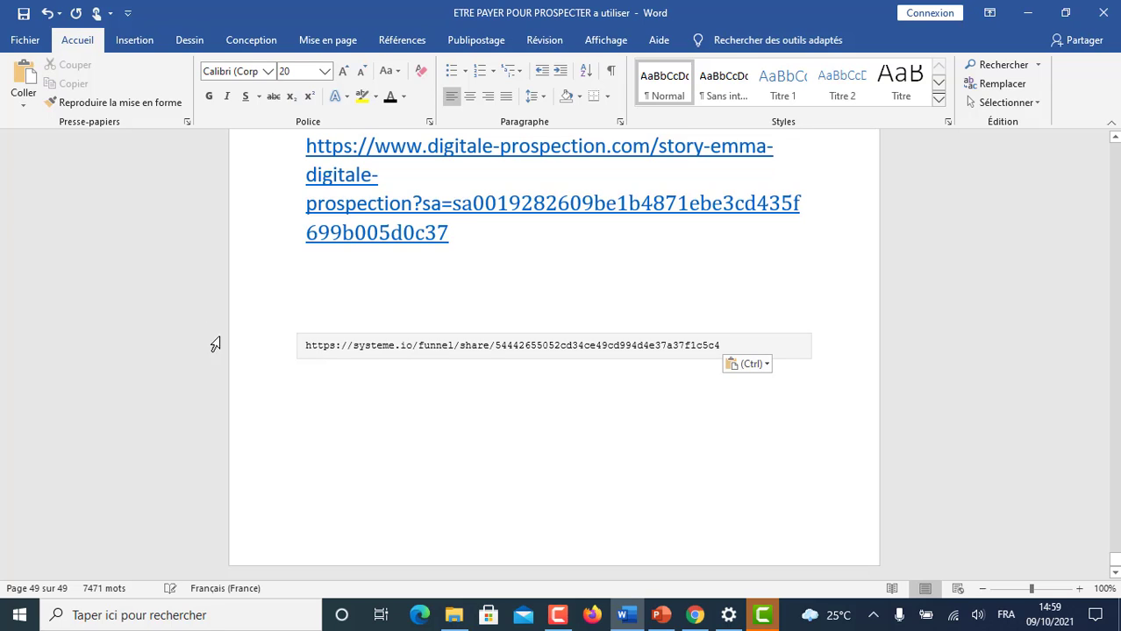
drag(303, 349, 813, 334)
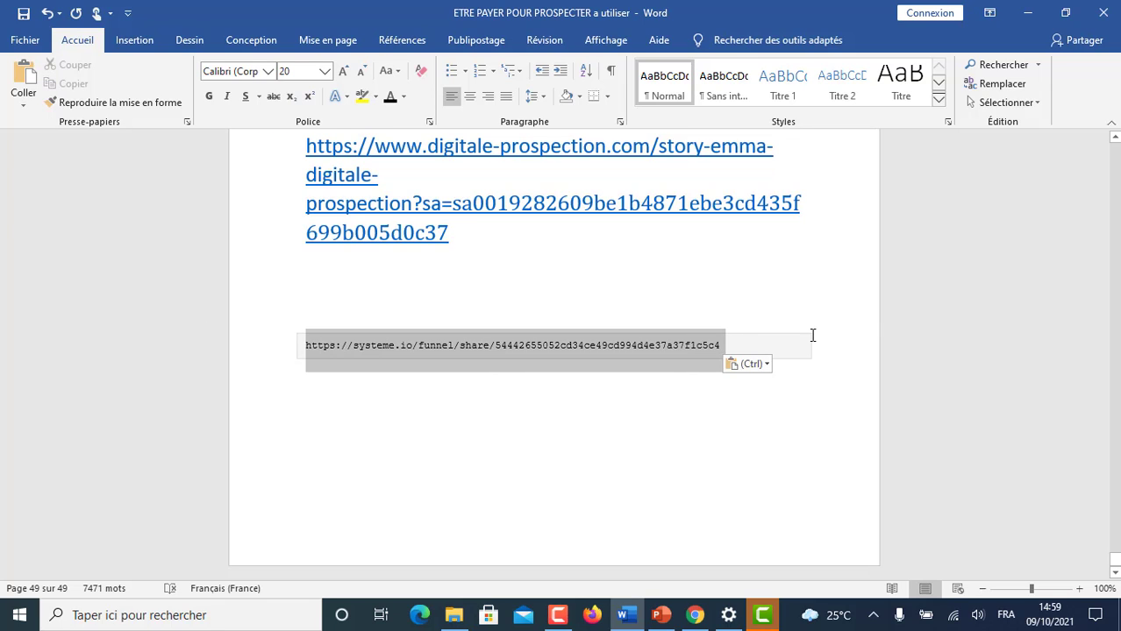
click(324, 72)
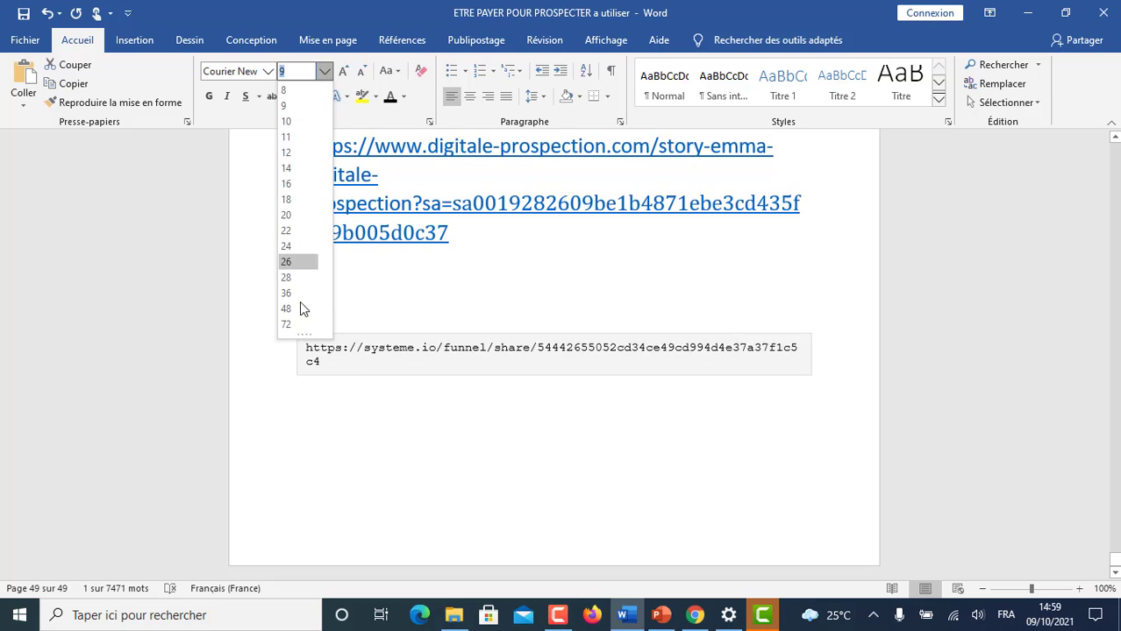
click(292, 216)
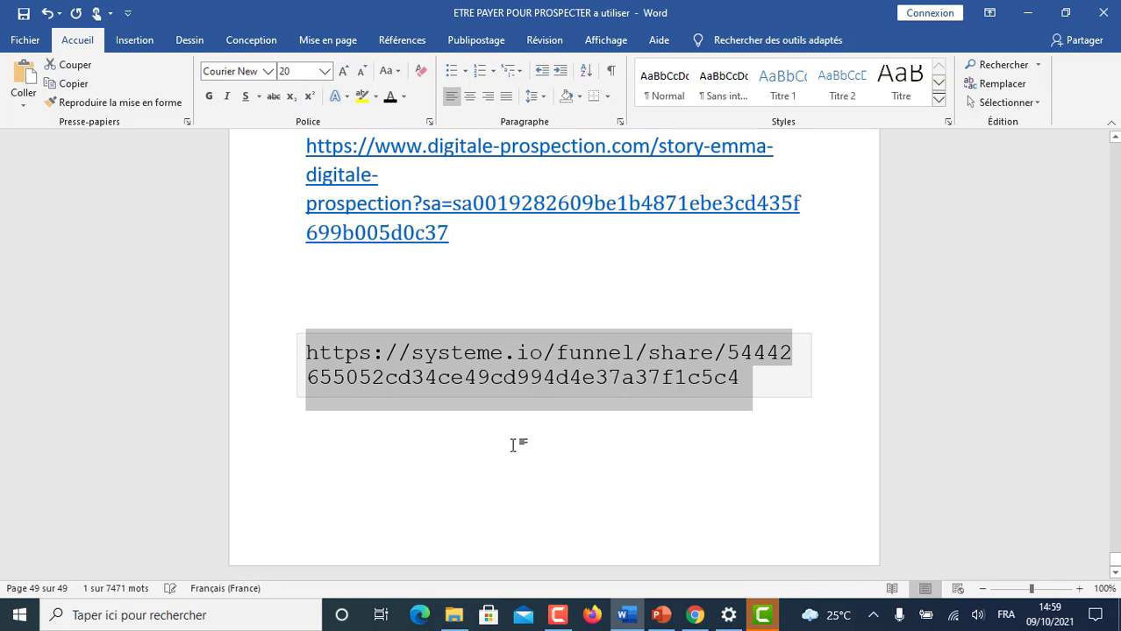
Append the "?sa=" parameter with the affiliate ID to the end of the pasted funnel share link and make it a hyperlink
click(570, 484)
scroll(609, 184, up, 4)
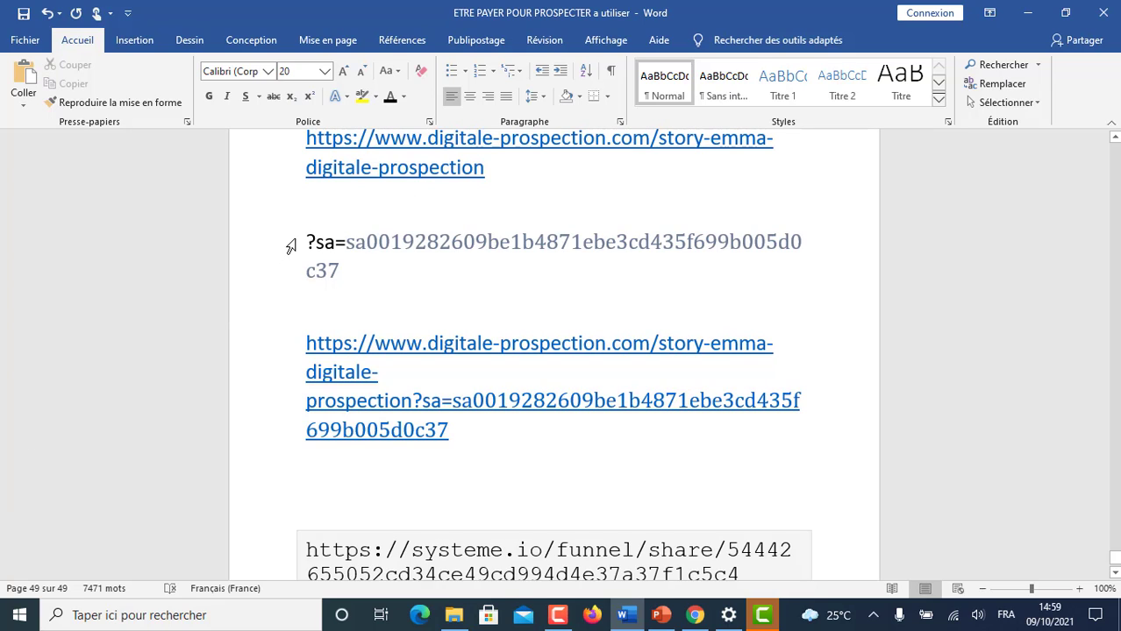
drag(309, 242, 340, 266)
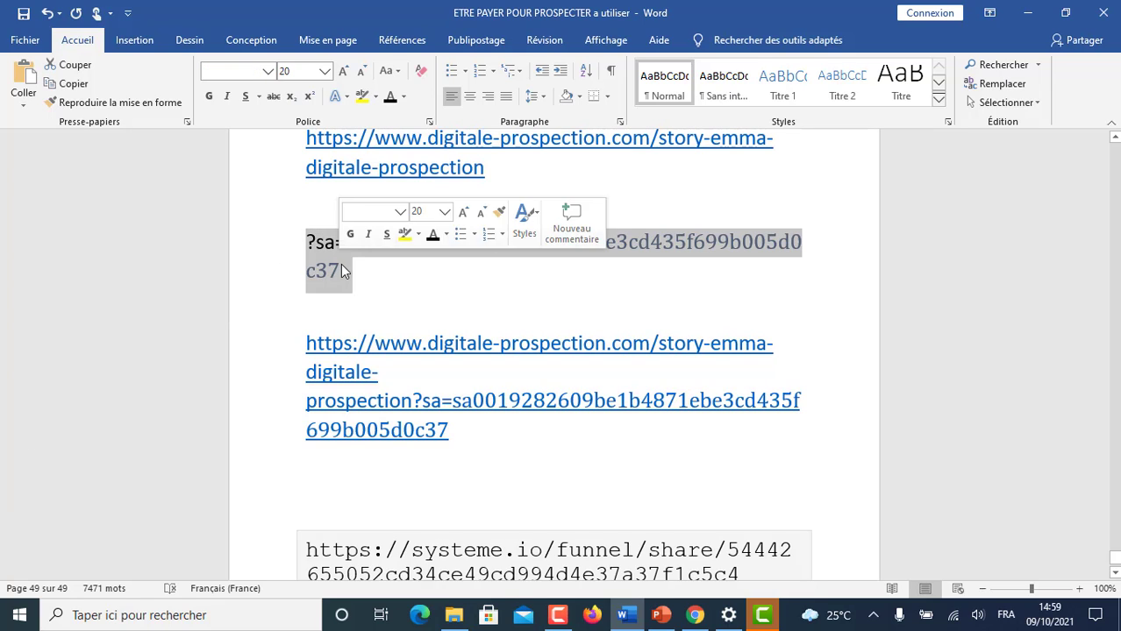
click(85, 84)
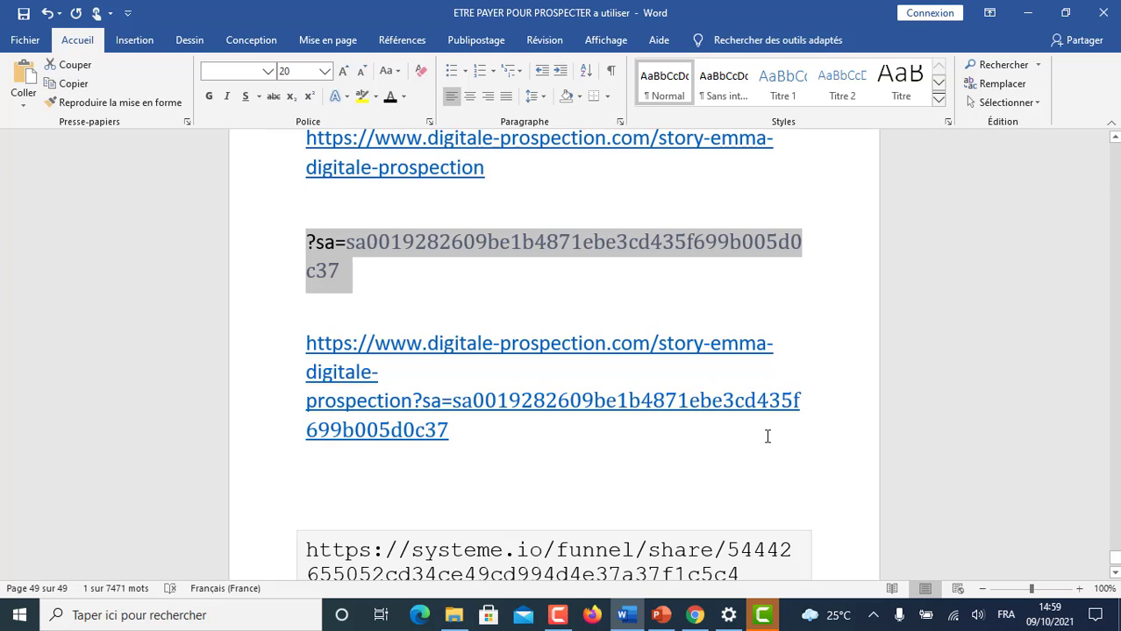
key(Delete)
click(744, 379)
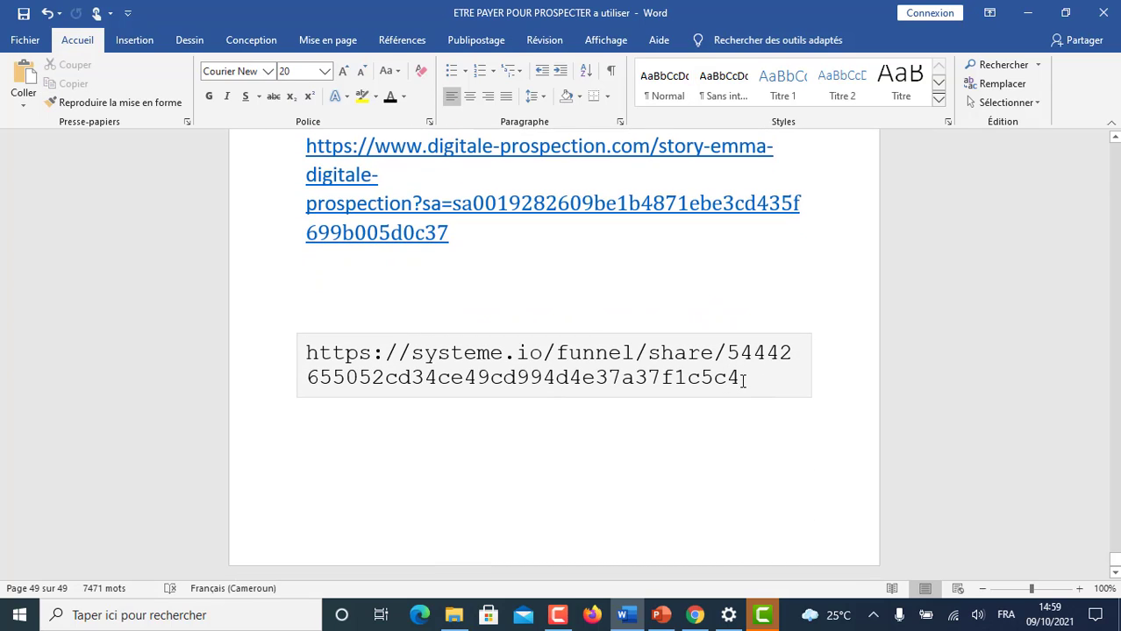
key(ctrl+v)
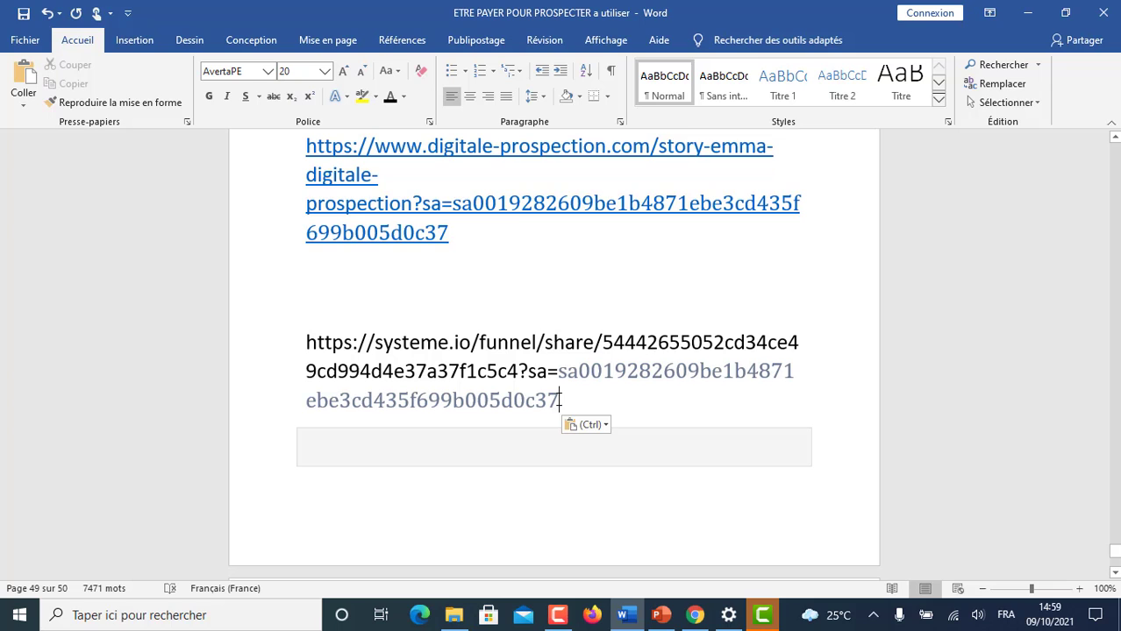
key(Return)
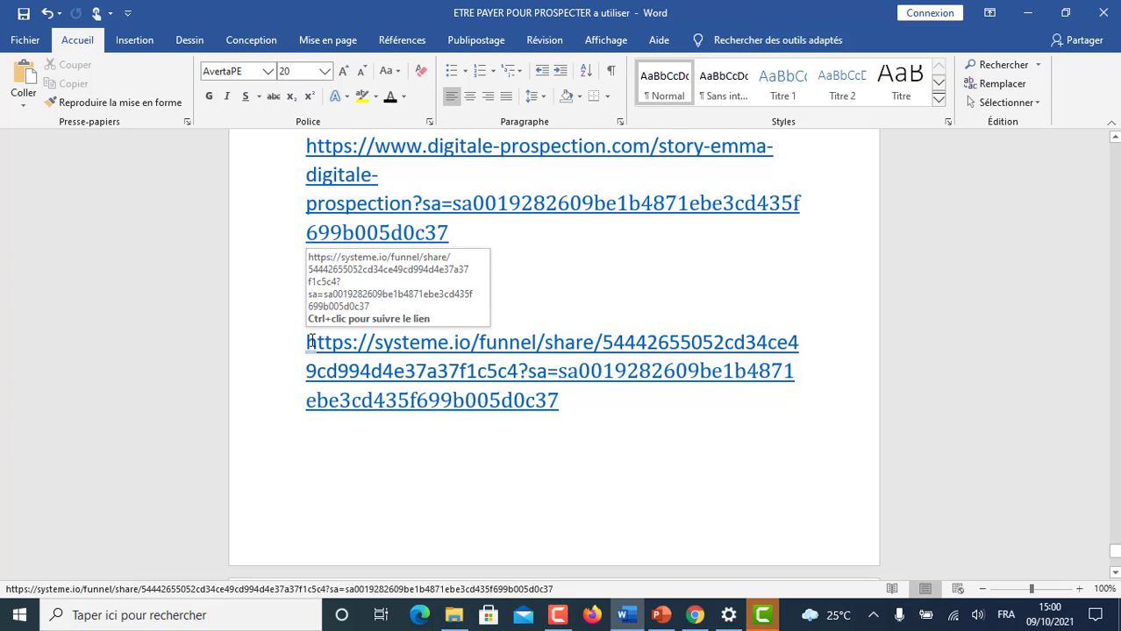
Copy the complete funnel share link with the appended affiliate ID from the Word document
drag(307, 342, 586, 402)
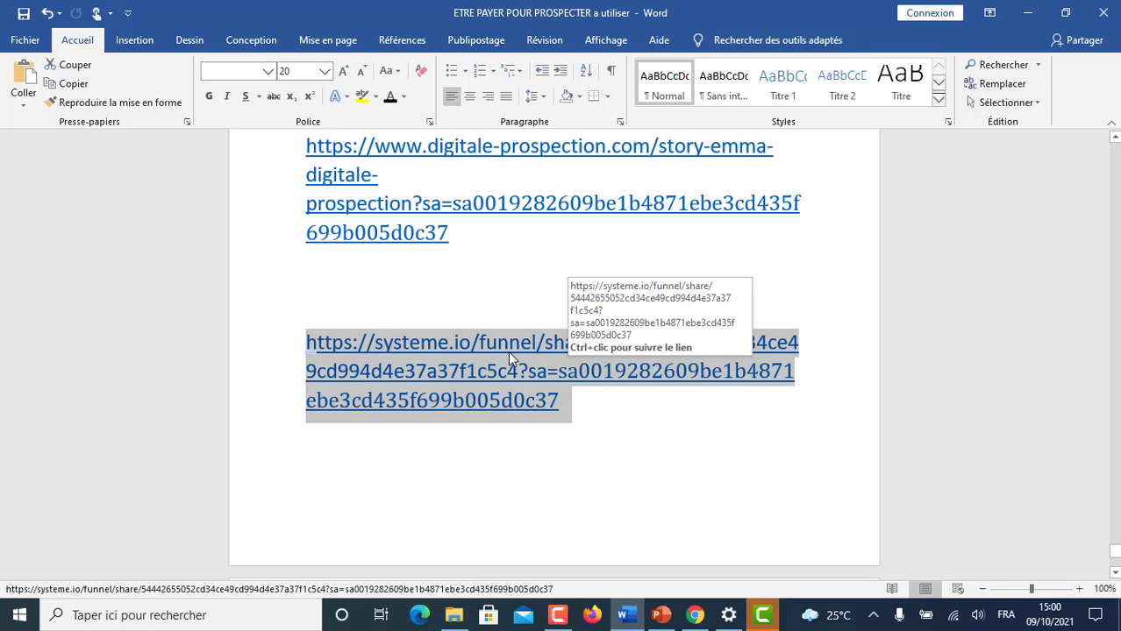
right_click(509, 354)
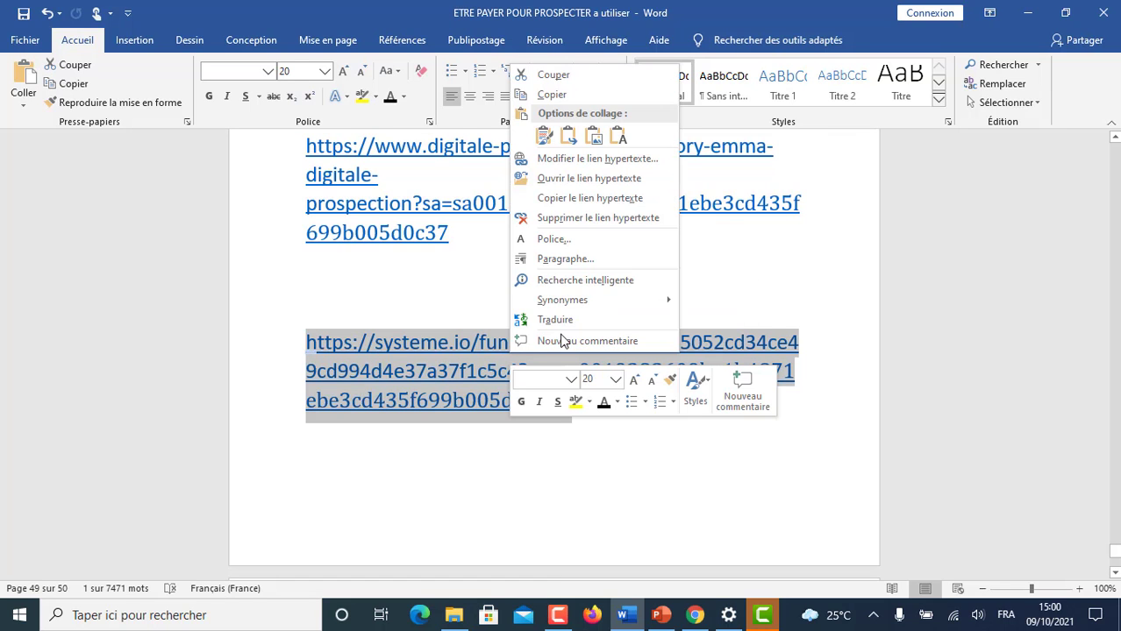
click(553, 94)
Switch to Chrome's page editor and set the "Clique ici pour télécharger ce funnels" button's redirect URL to the copied affiliate share link
click(694, 614)
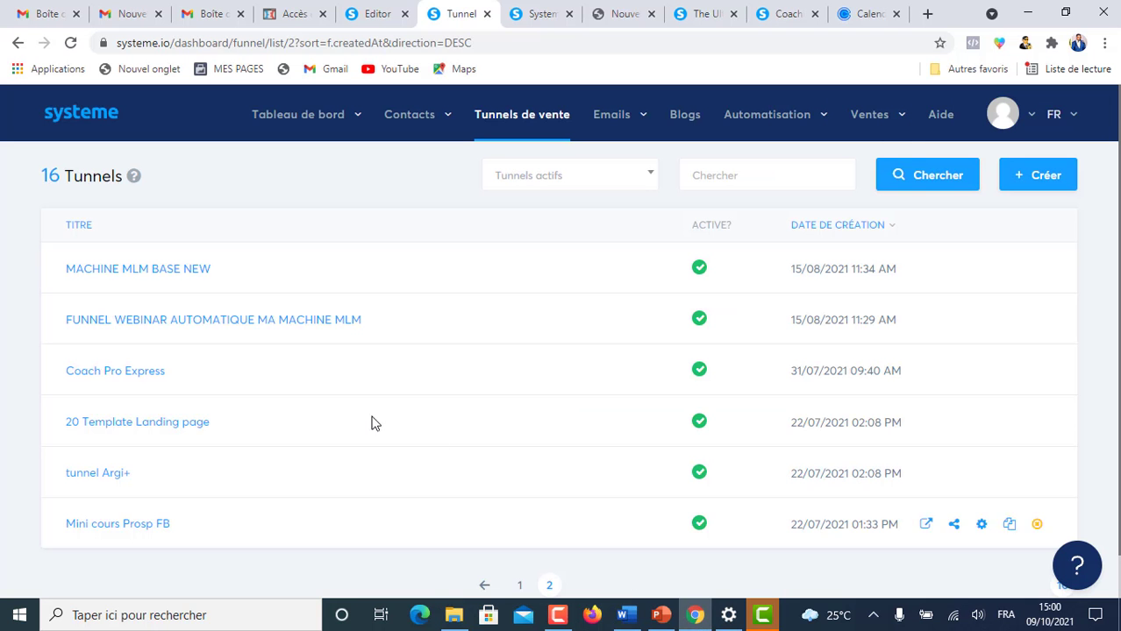
click(377, 14)
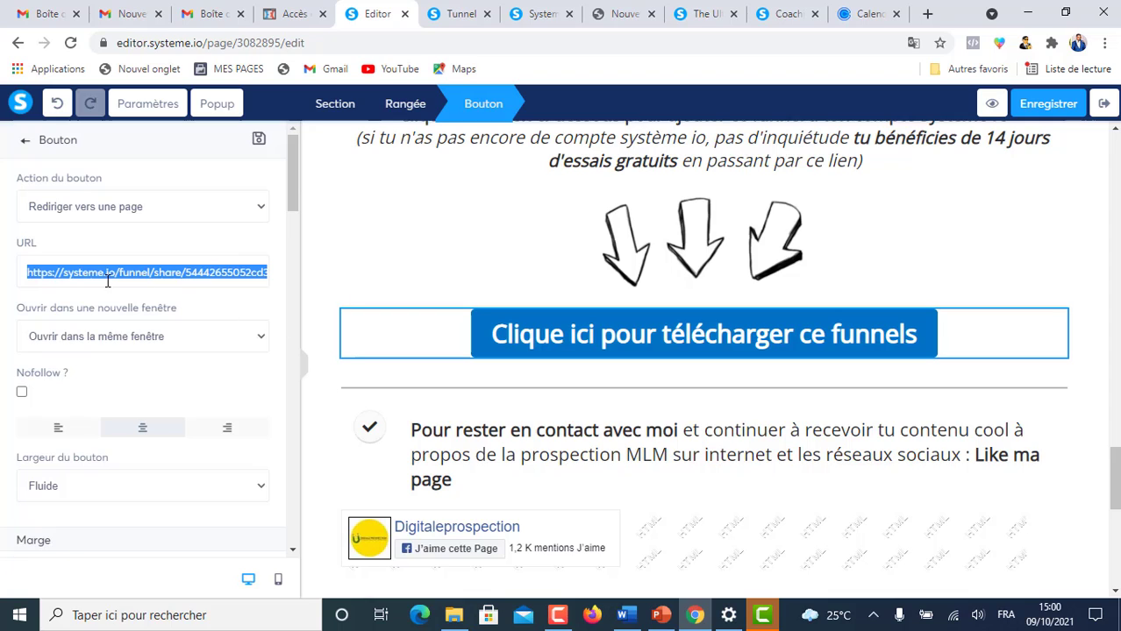
click(762, 341)
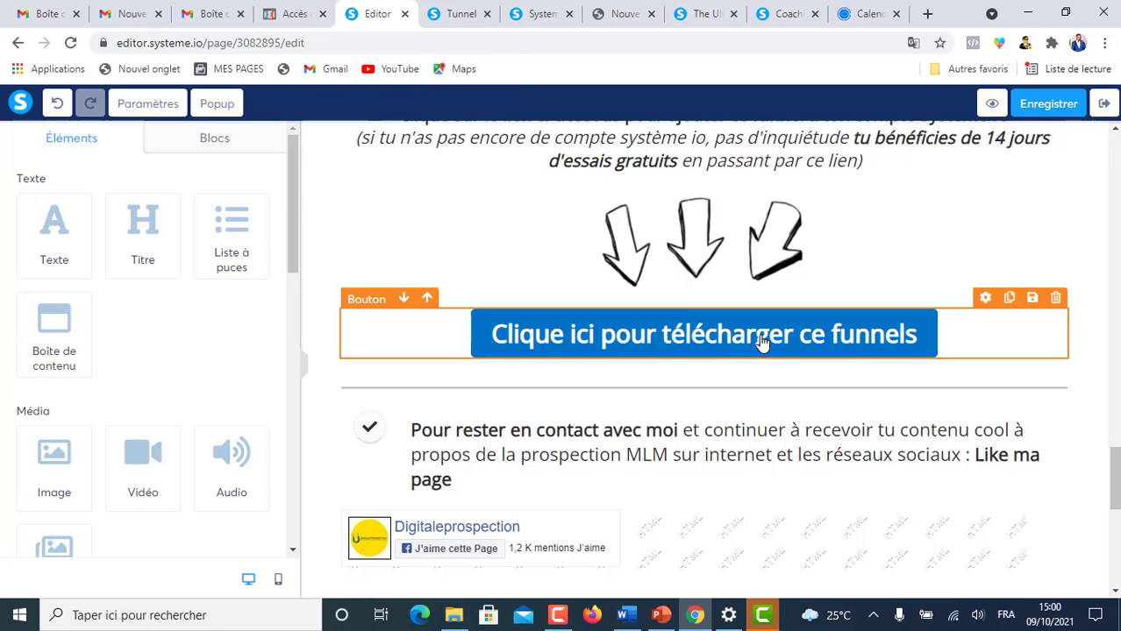
click(762, 340)
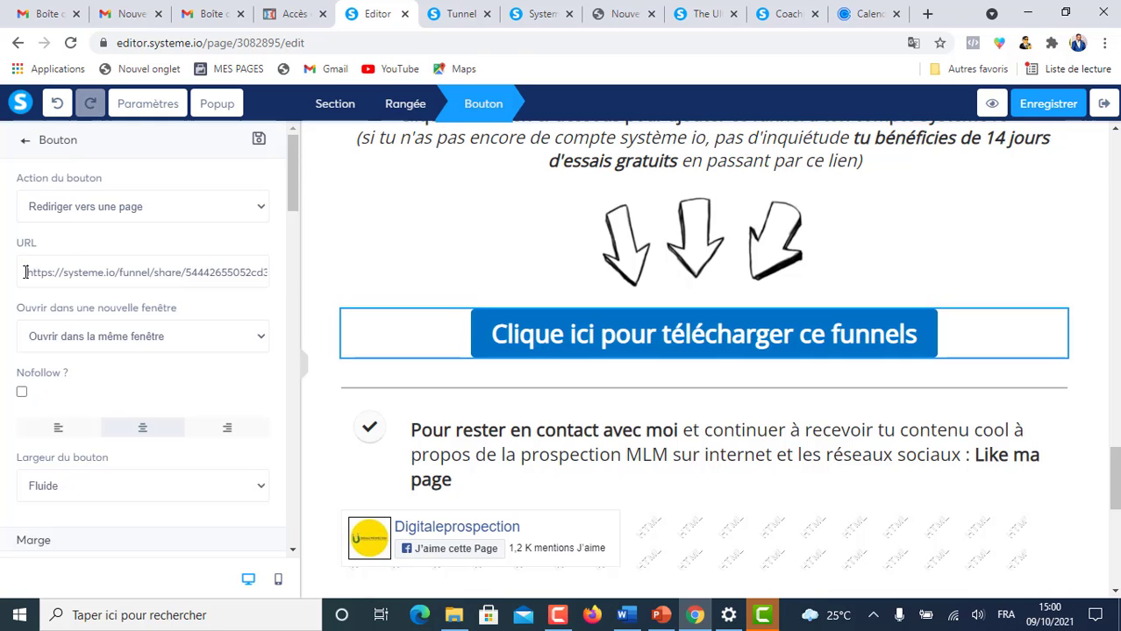
drag(25, 272, 318, 293)
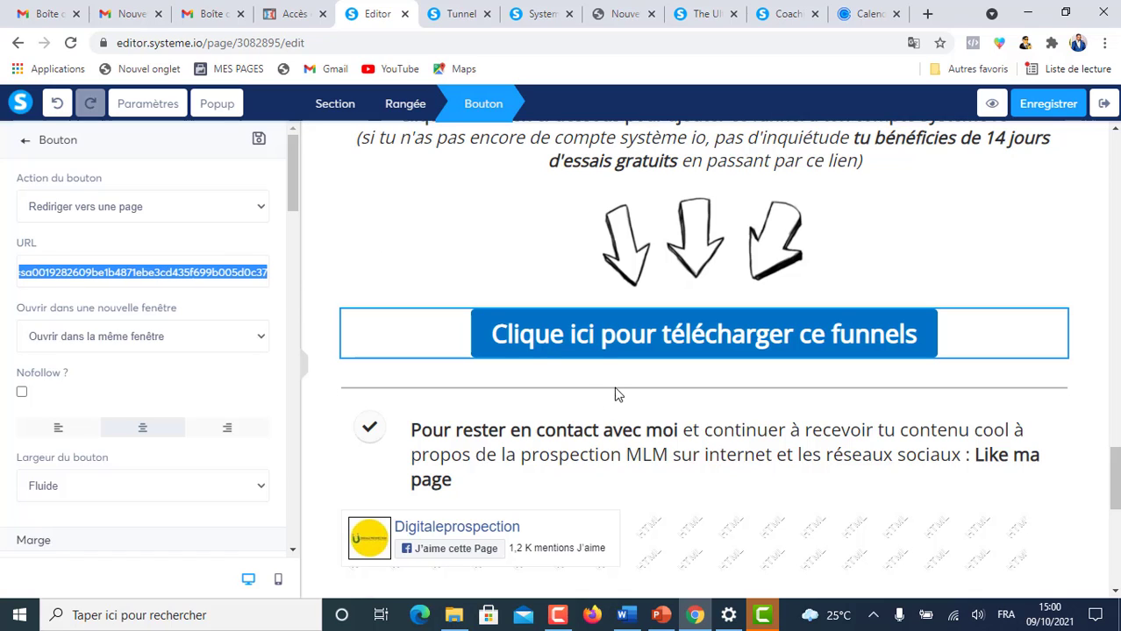
click(488, 253)
Open the "MACHINE MLM BASE NEW" funnel from the list of sales funnels and look over its pages
scroll(708, 494, down, 4)
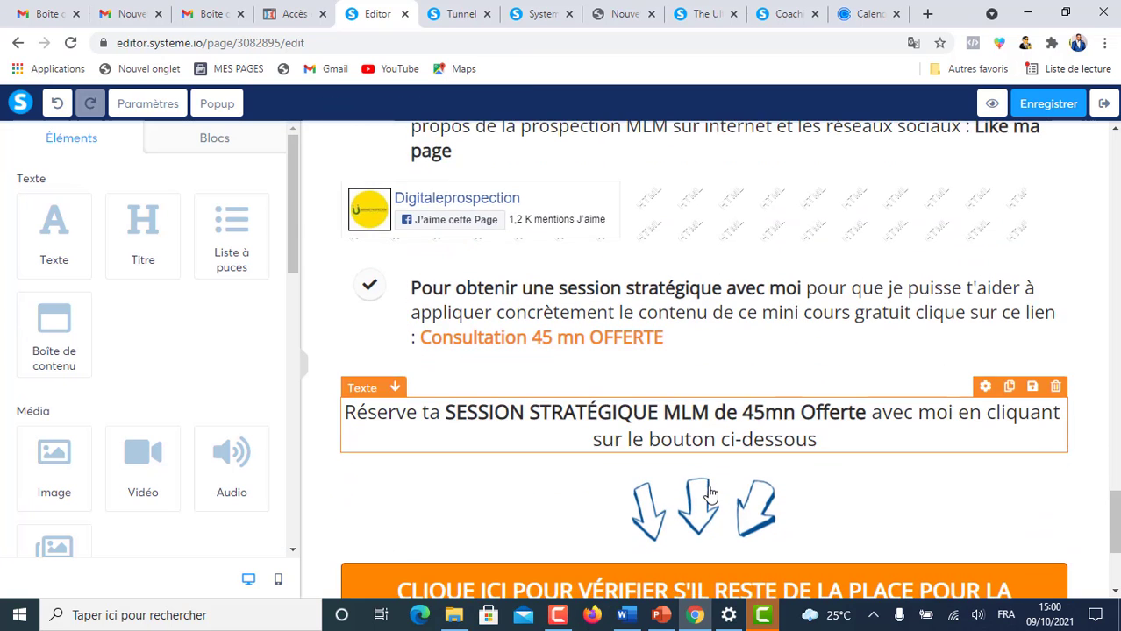
scroll(710, 494, down, 3)
scroll(719, 494, up, 3)
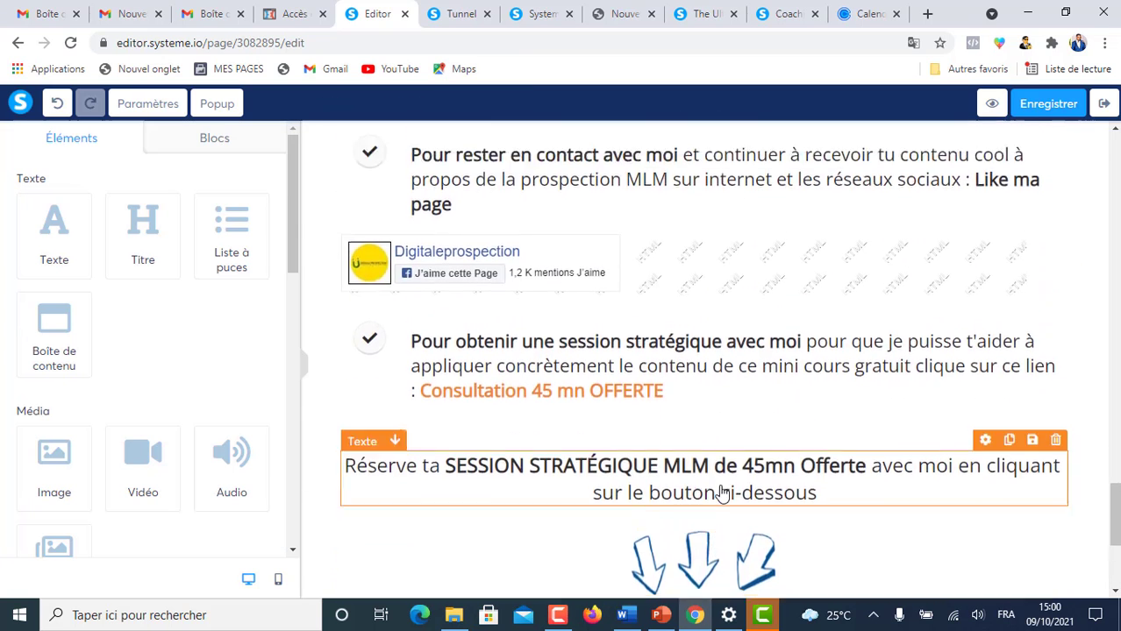
scroll(719, 494, down, 3)
scroll(728, 350, up, 6)
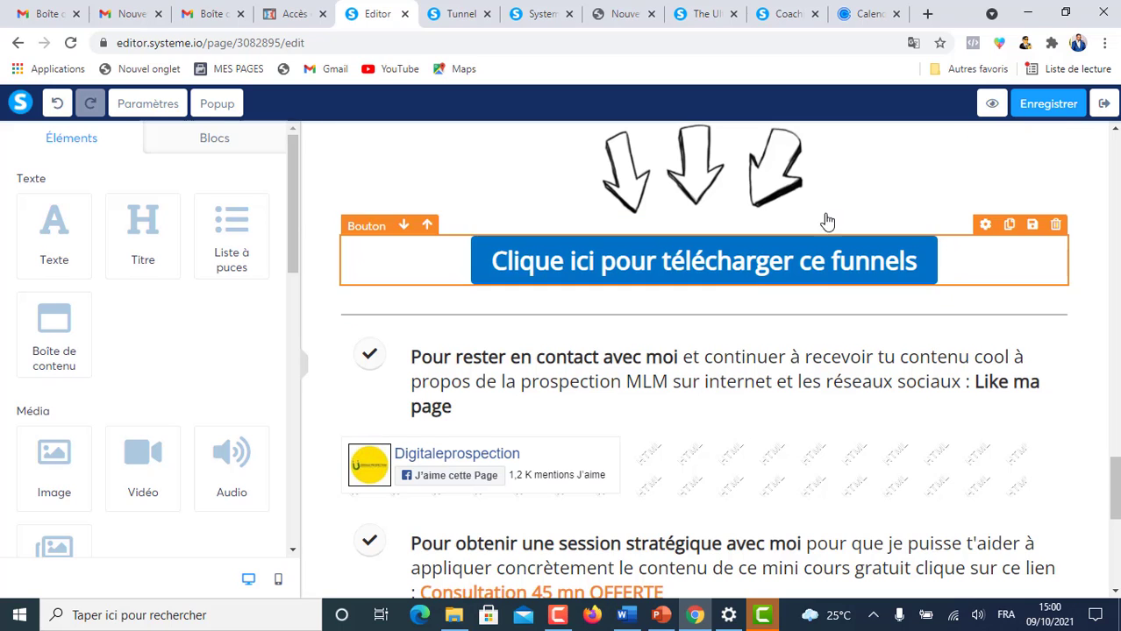
click(454, 16)
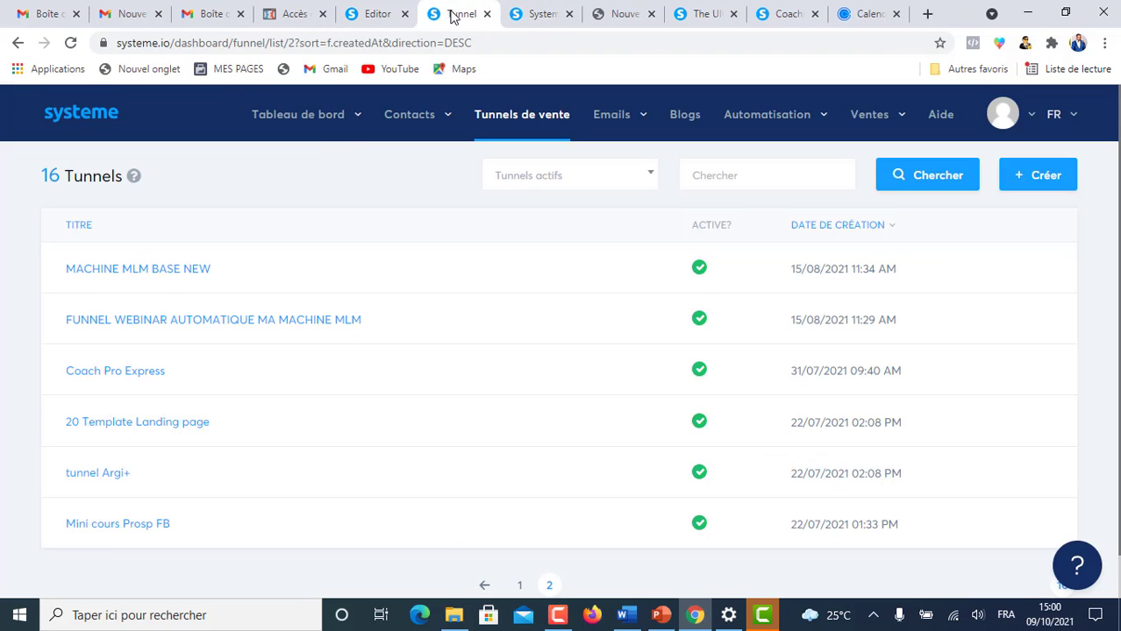
click(175, 275)
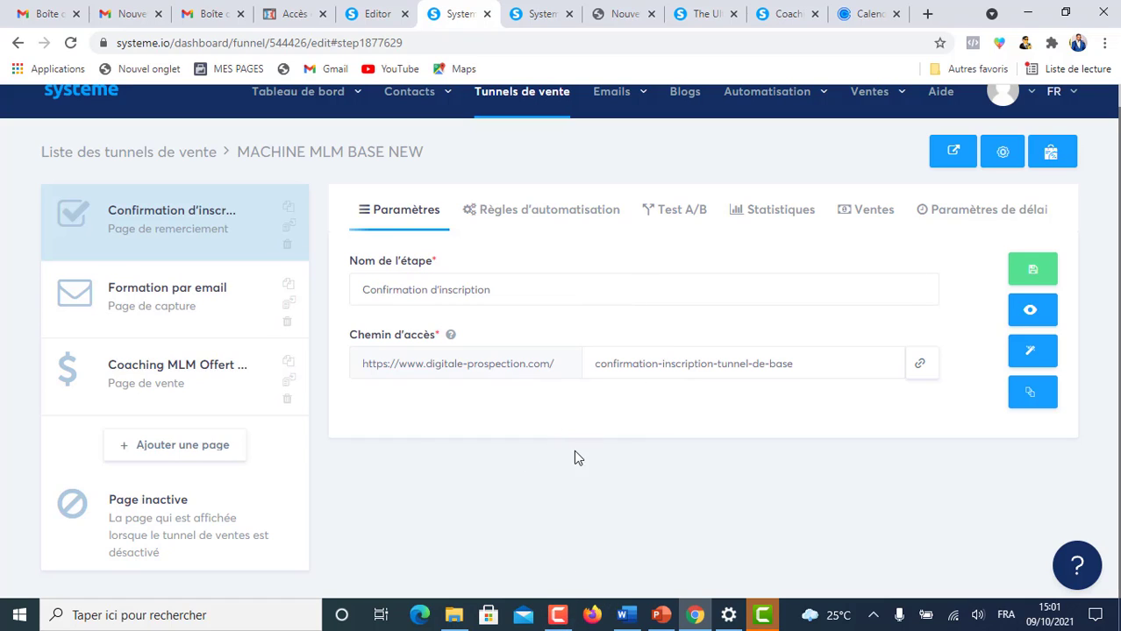
scroll(682, 311, down, 1)
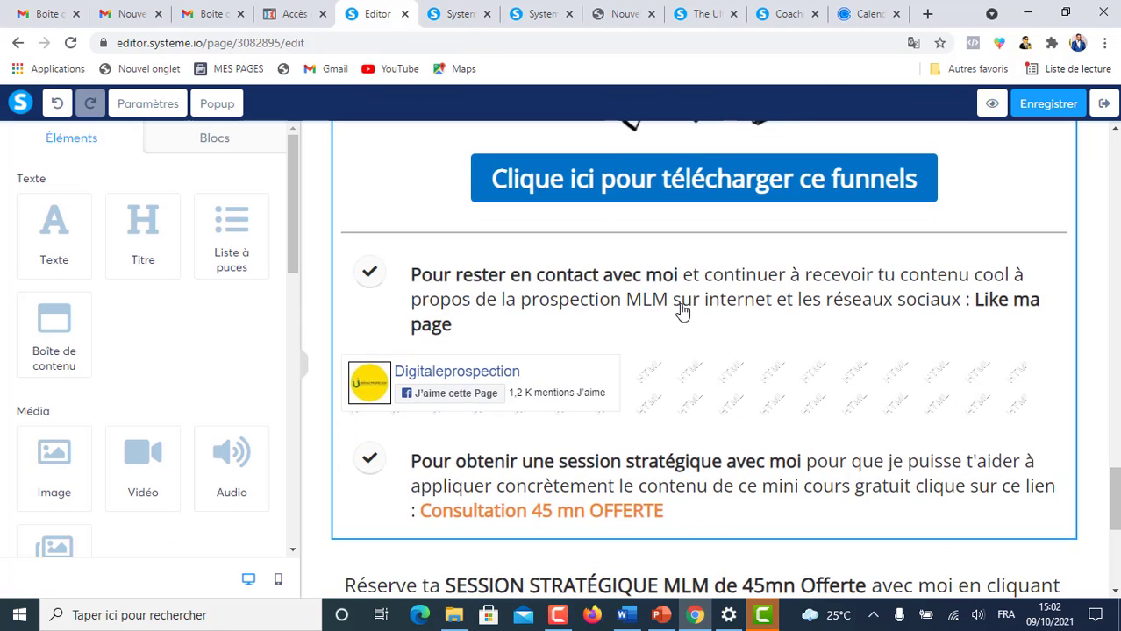
Return to the Module 2 page editor and review its heading, video, training link, funnel download, Facebook and consultation sections
scroll(682, 311, up, 15)
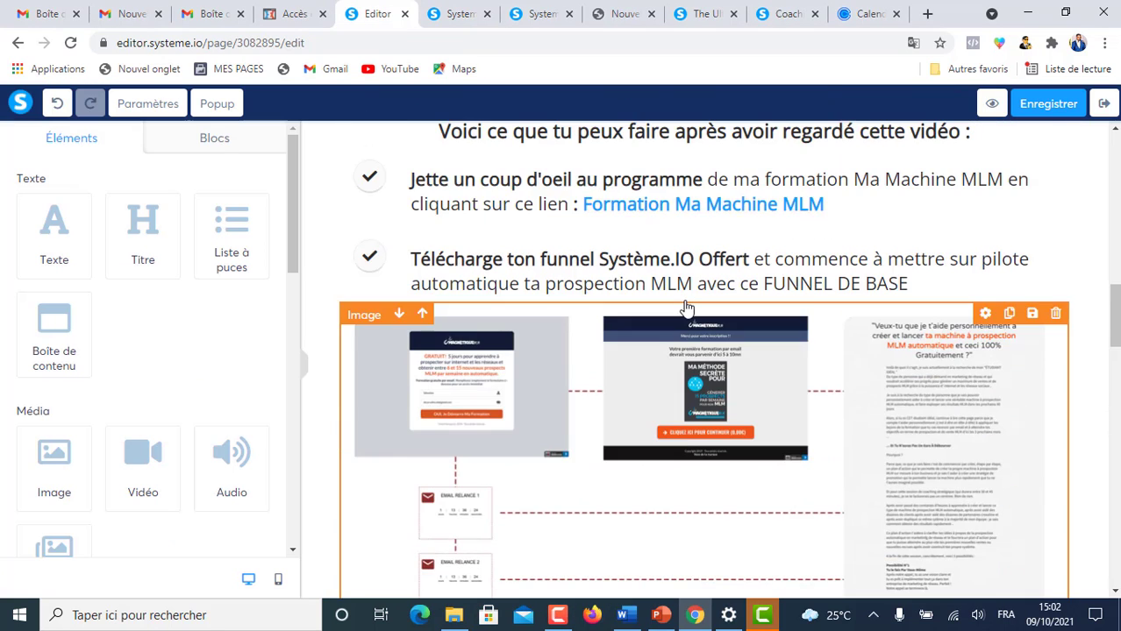
scroll(686, 309, up, 6)
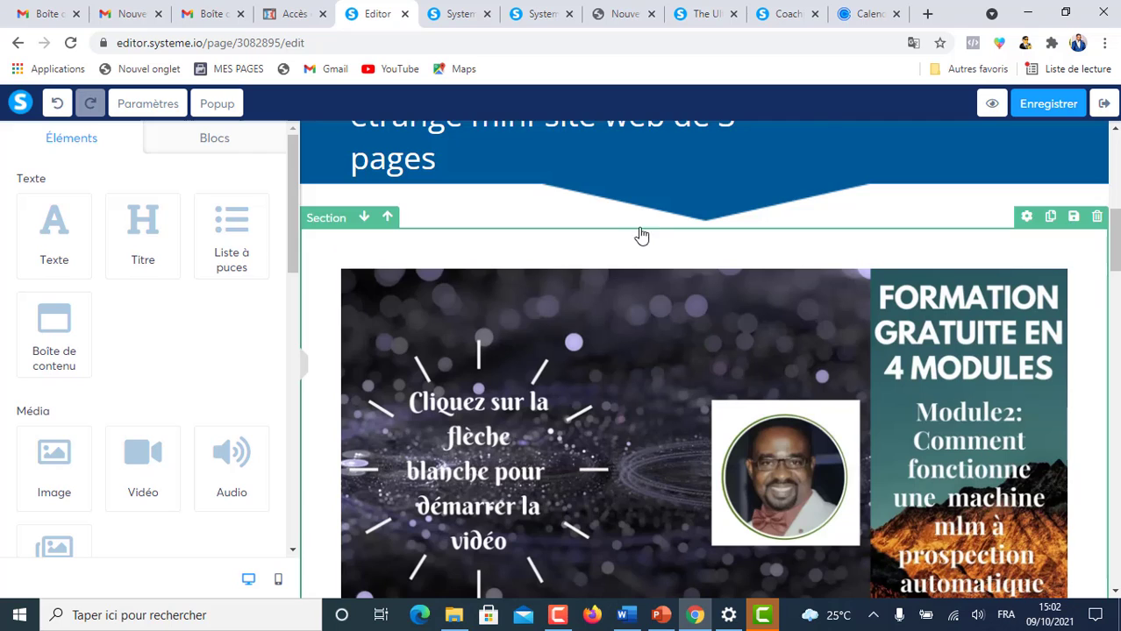
scroll(641, 235, up, 2)
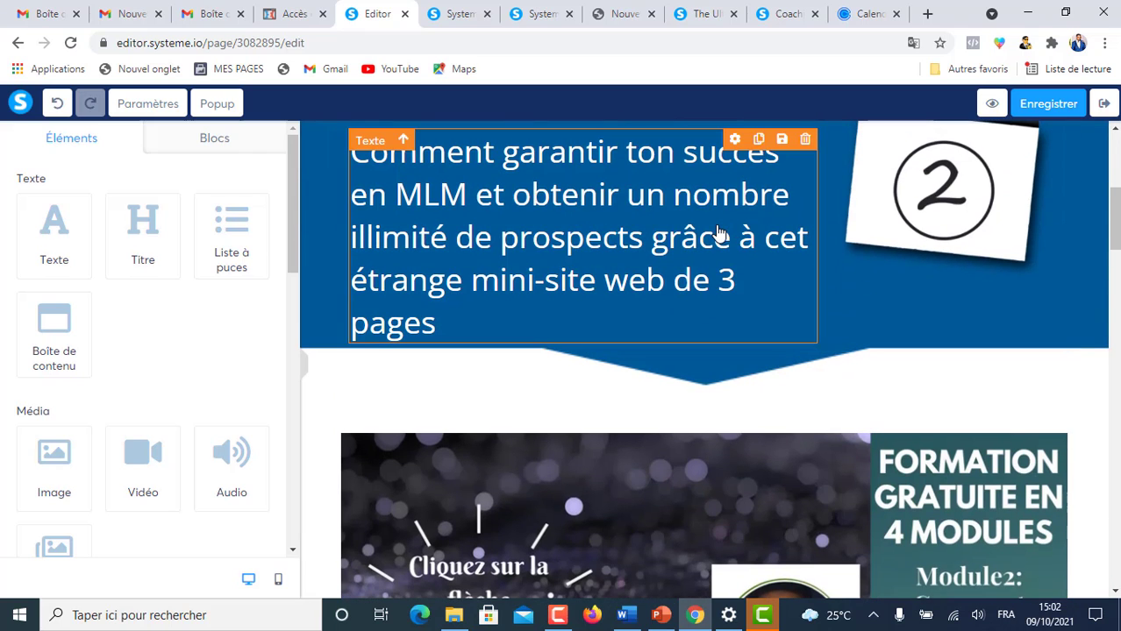
scroll(718, 233, down, 2)
scroll(717, 232, down, 10)
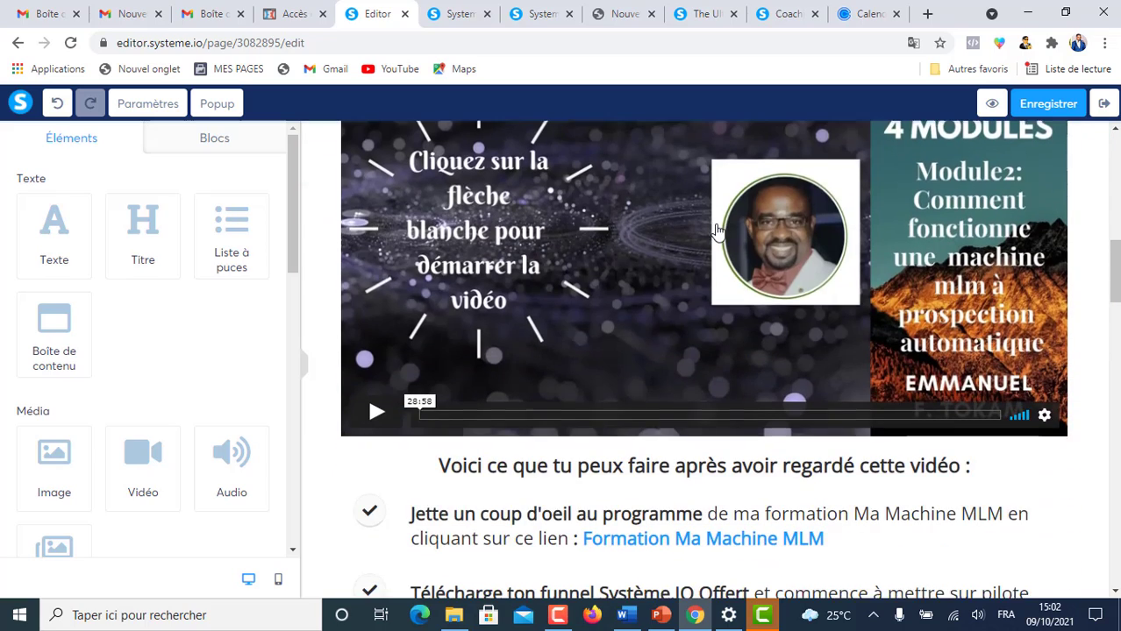
scroll(716, 232, down, 15)
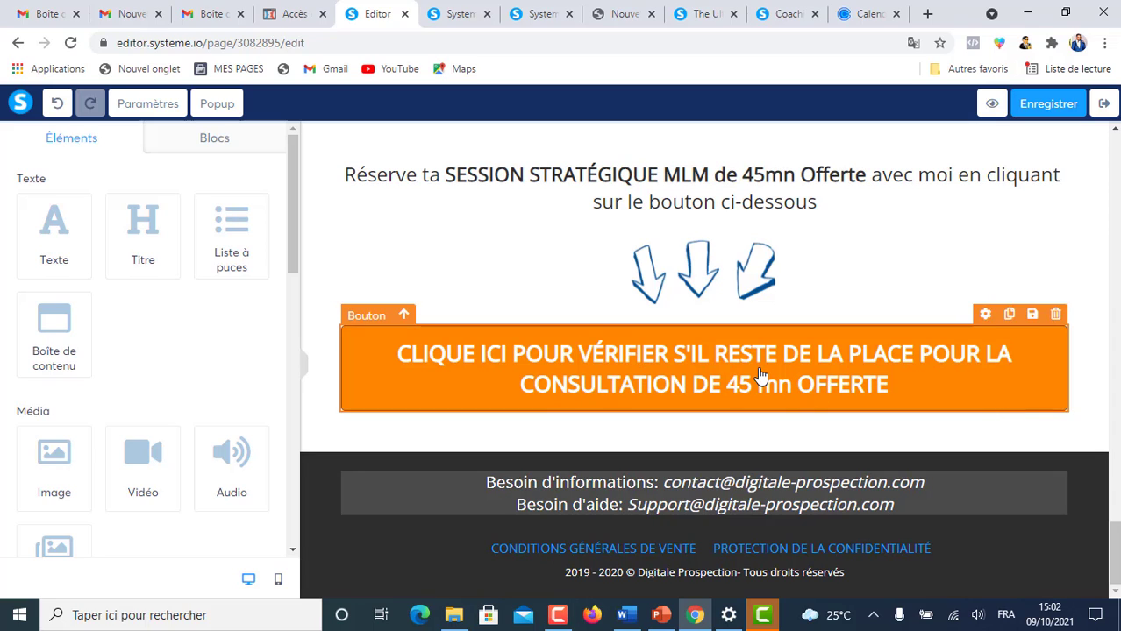
scroll(744, 386, up, 1)
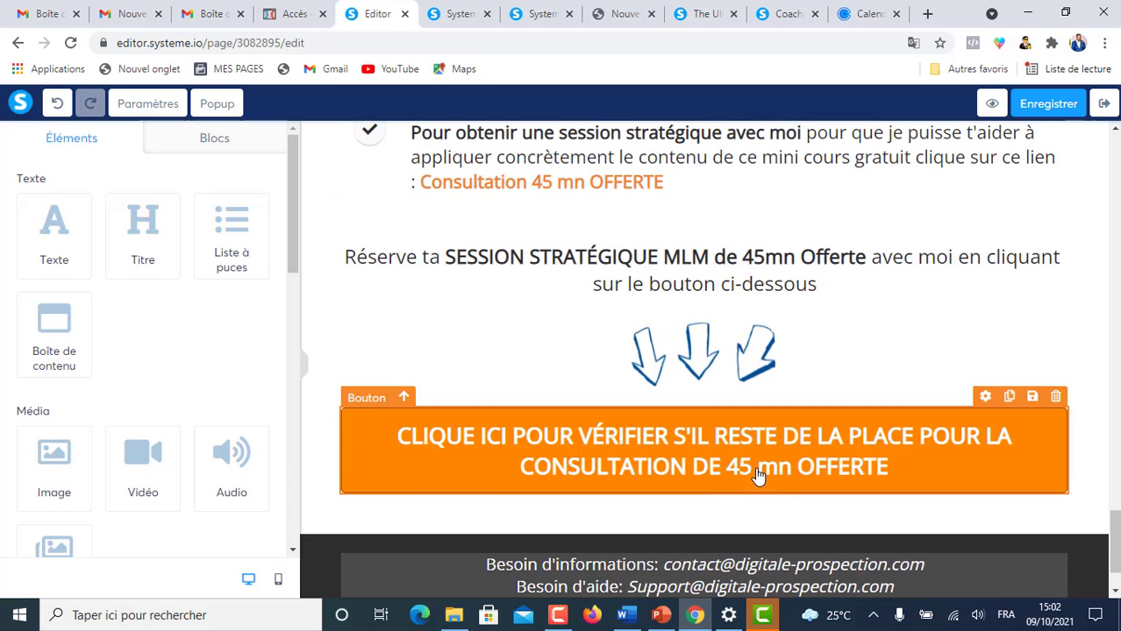
scroll(775, 458, up, 6)
scroll(775, 457, up, 4)
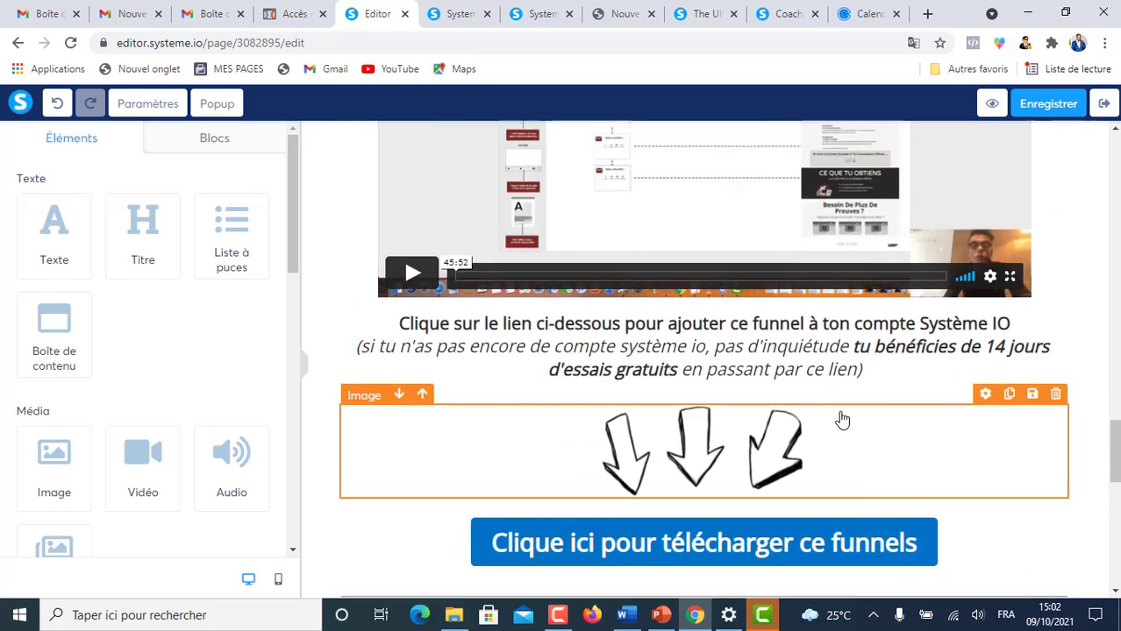
scroll(1005, 297, up, 6)
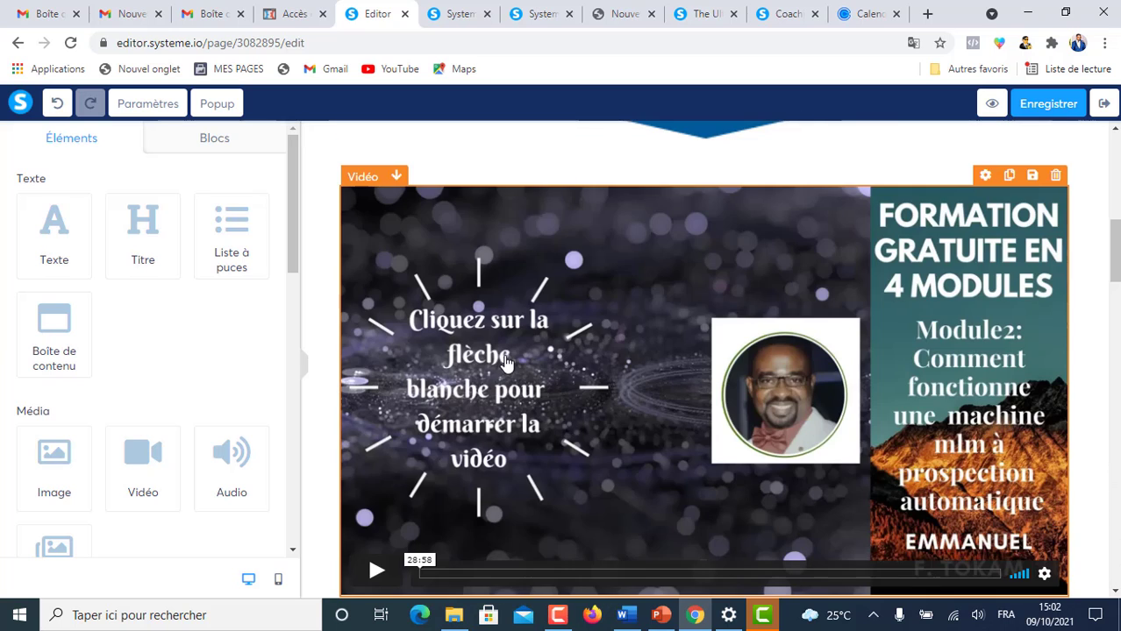
scroll(504, 433, down, 2)
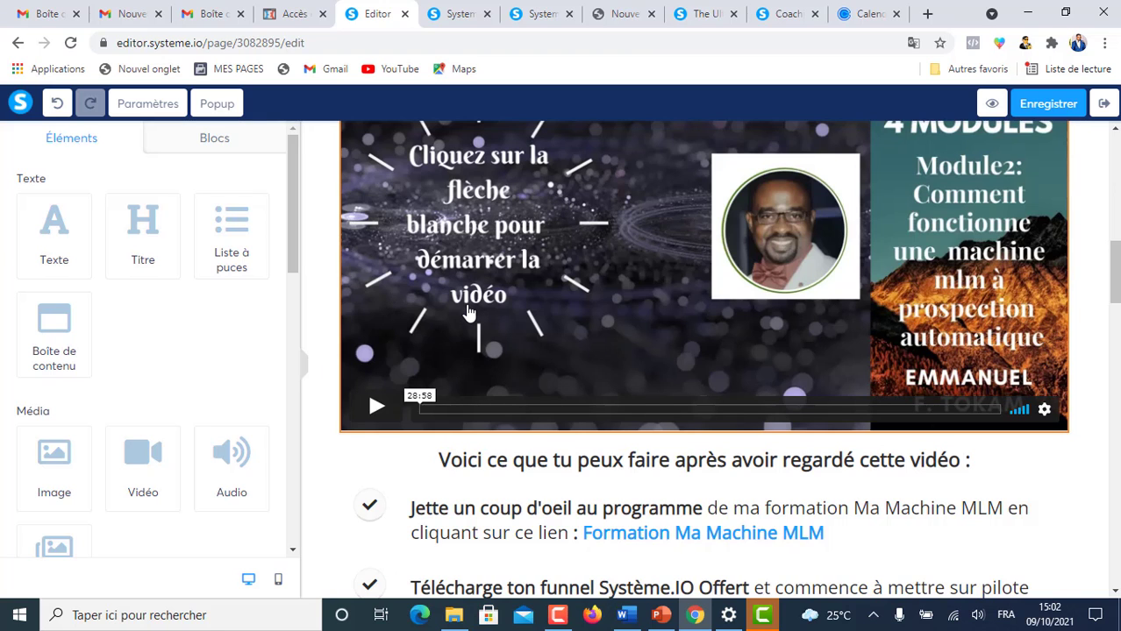
scroll(474, 315, up, 4)
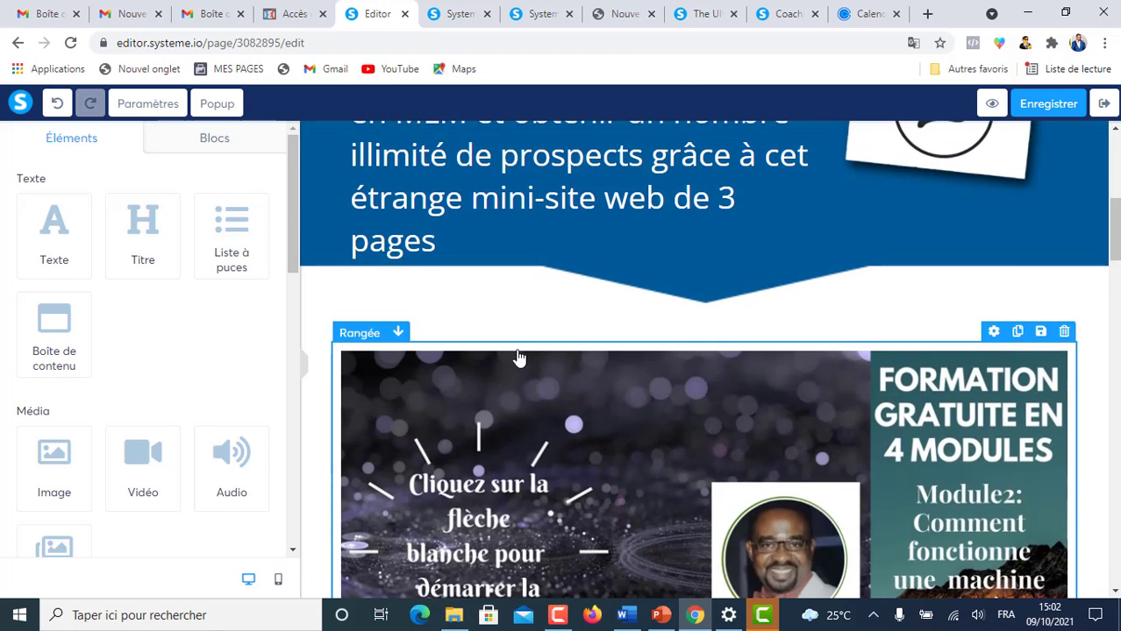
scroll(519, 358, down, 4)
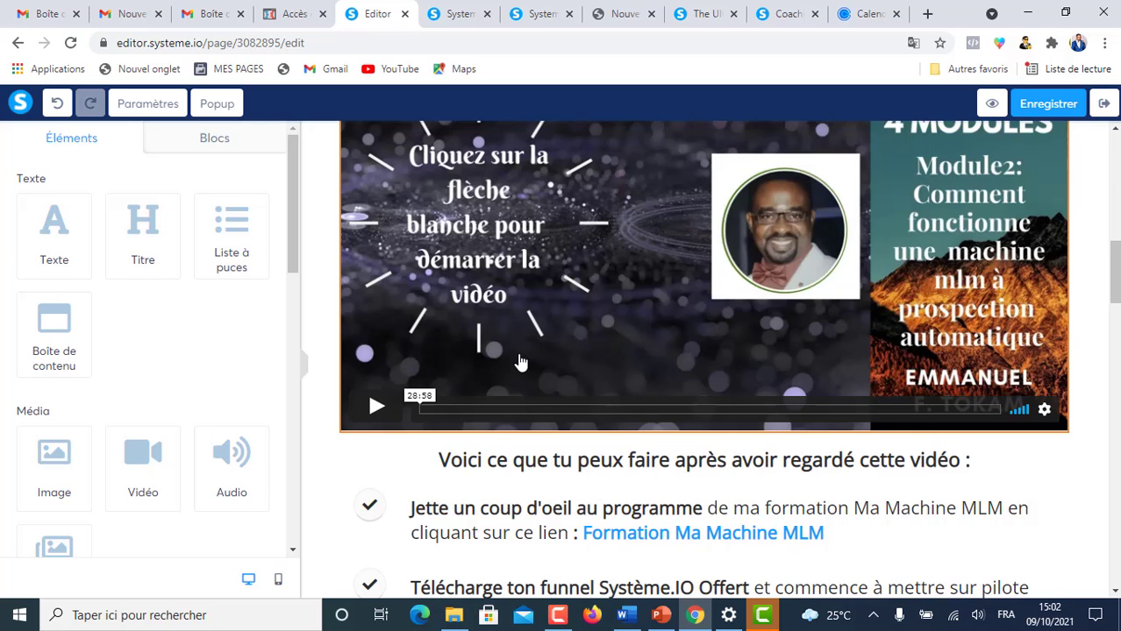
scroll(645, 343, up, 5)
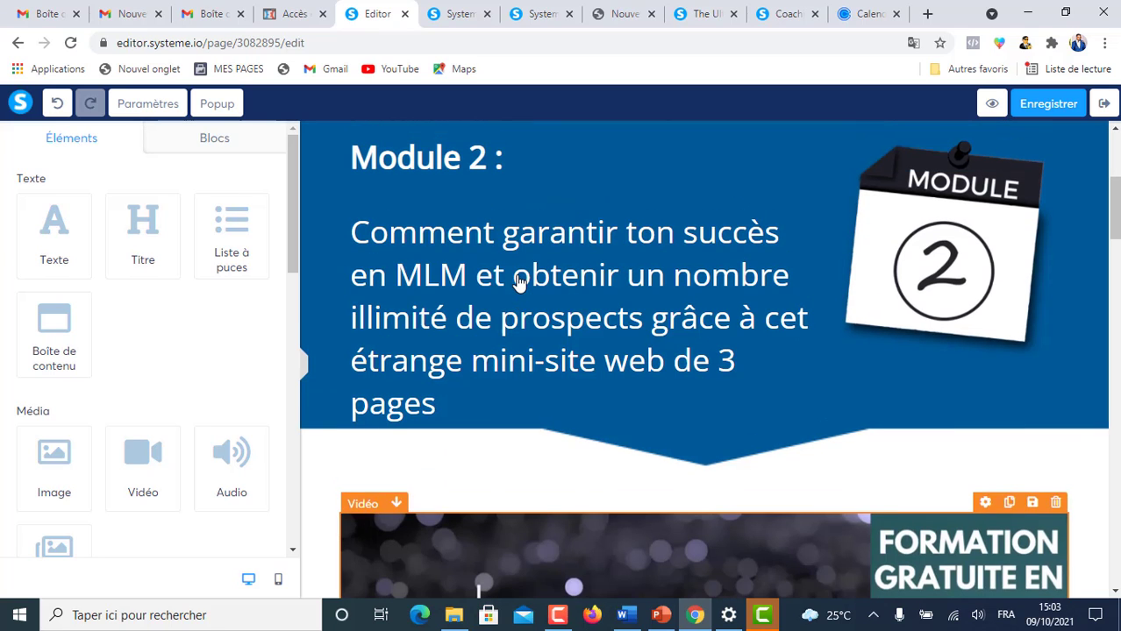
scroll(531, 294, down, 2)
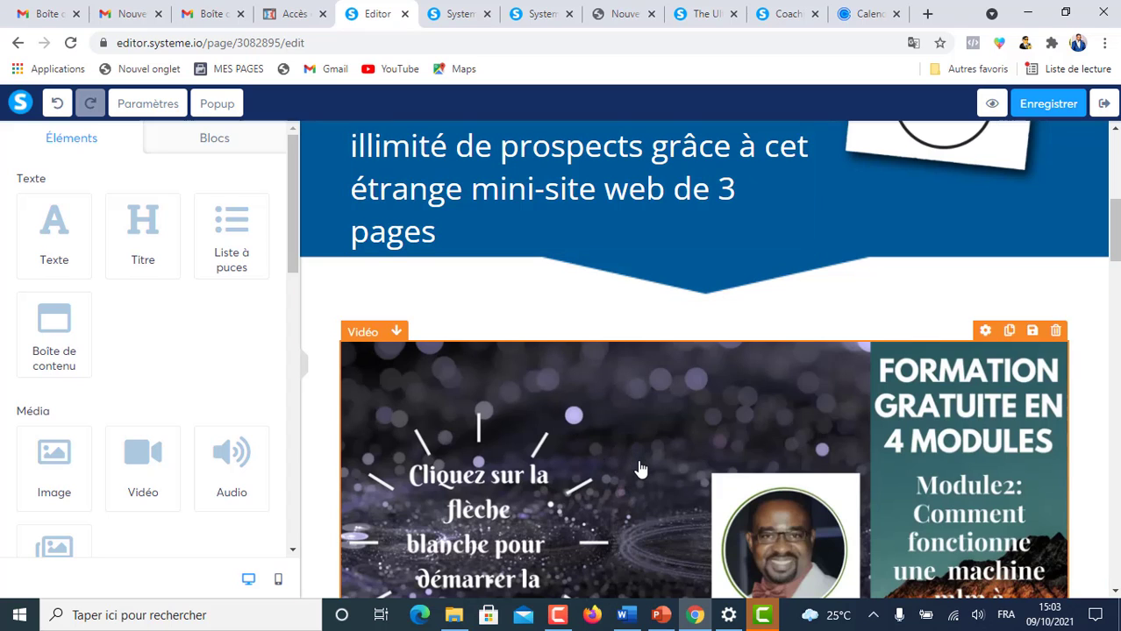
scroll(641, 465, down, 1)
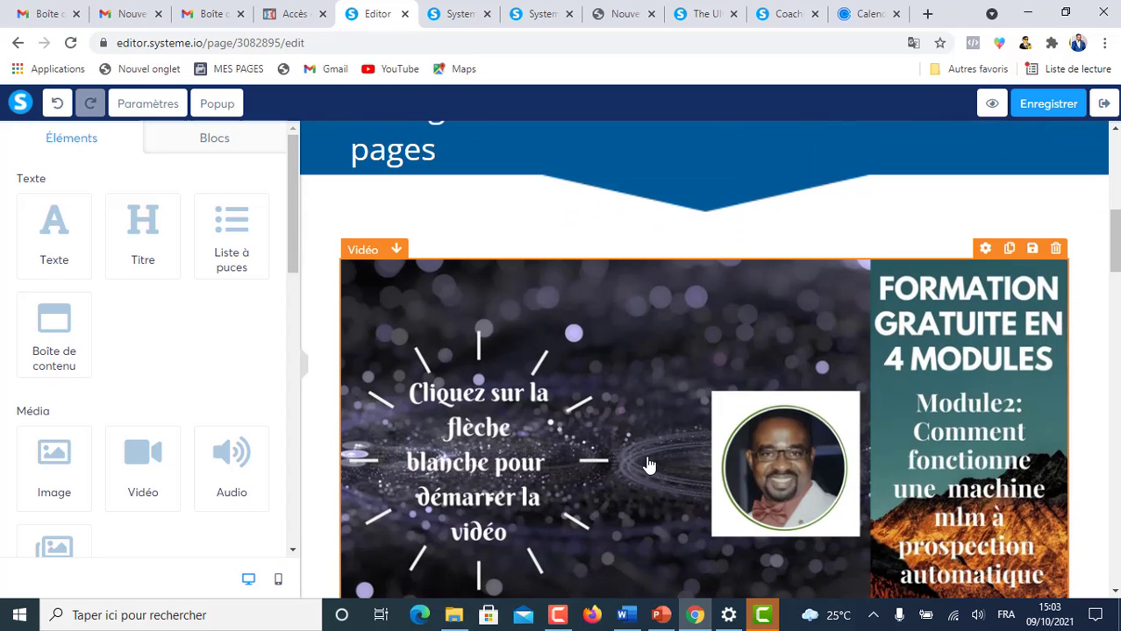
scroll(649, 463, up, 1)
scroll(650, 463, down, 3)
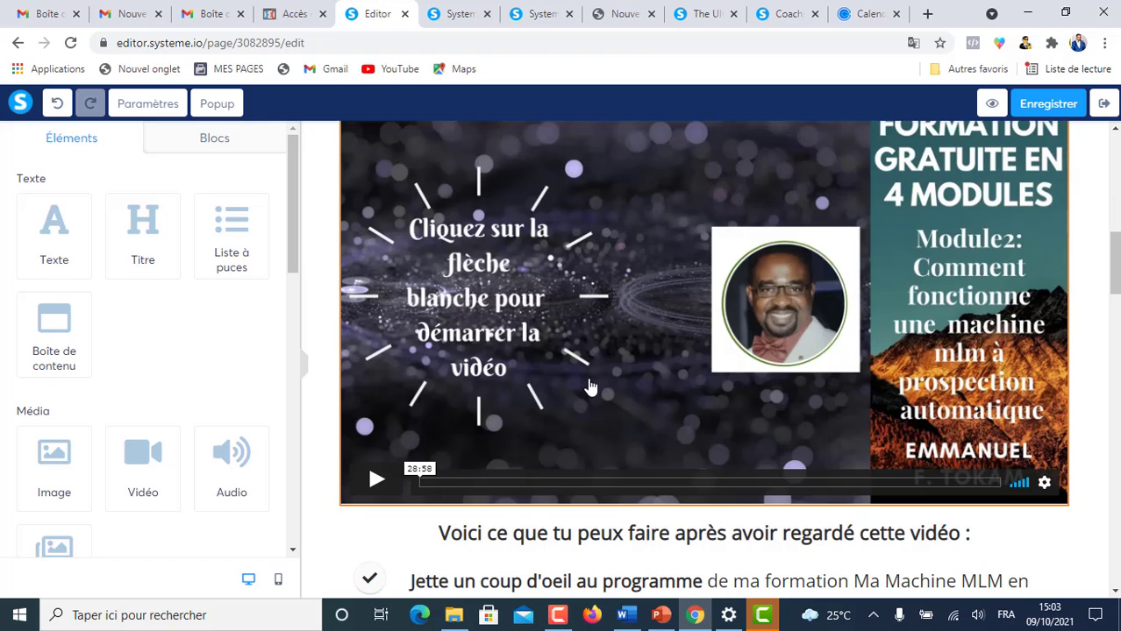
scroll(590, 387, down, 4)
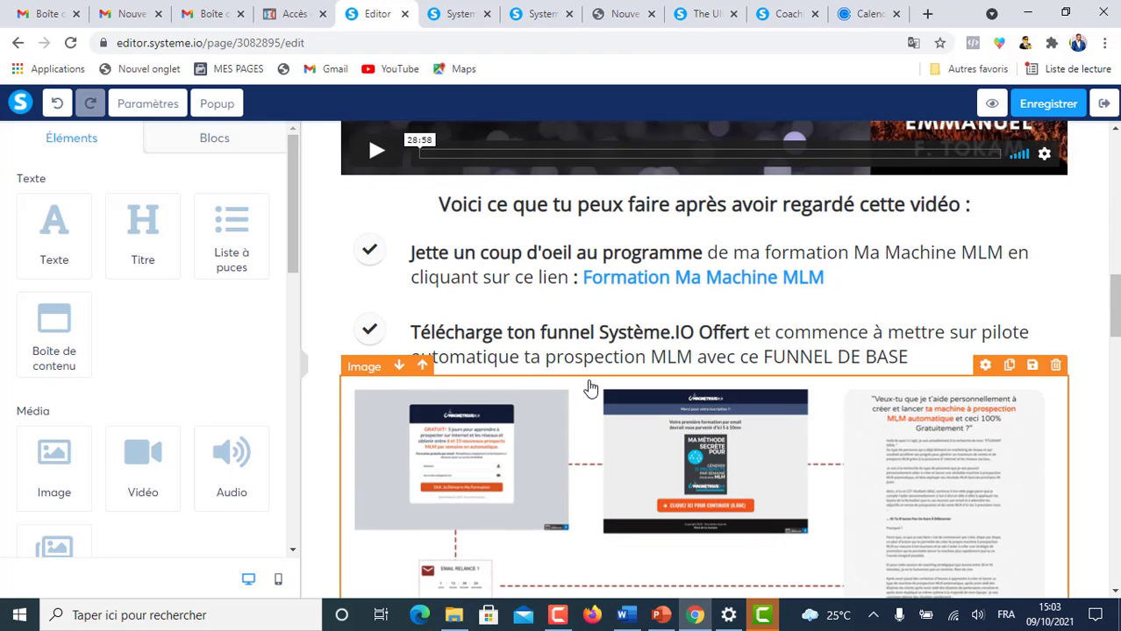
scroll(590, 388, down, 8)
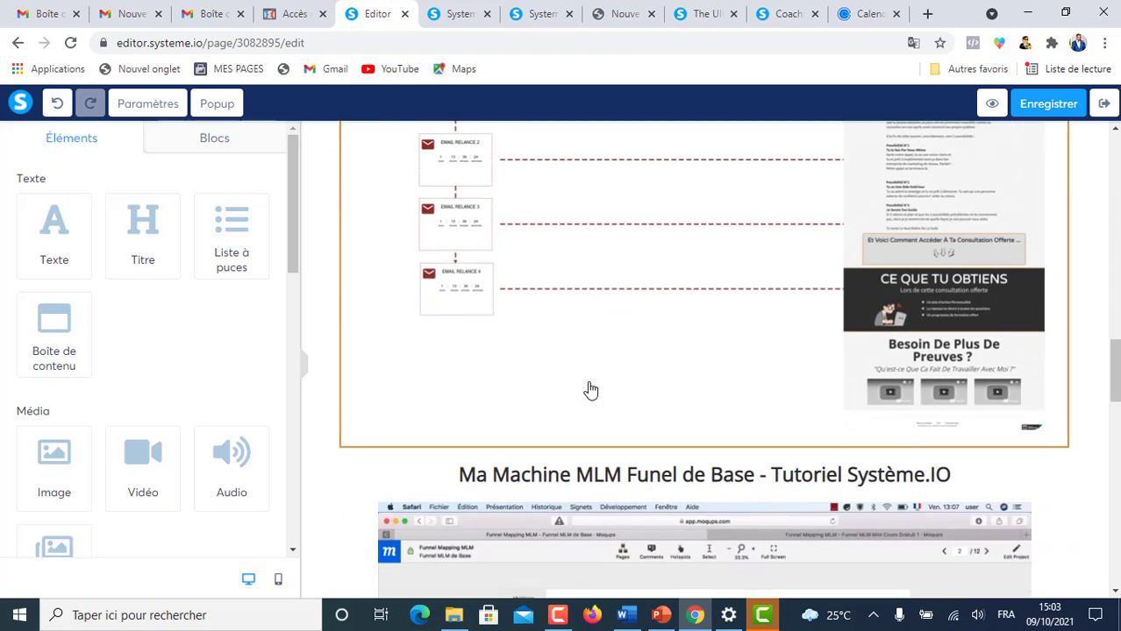
scroll(590, 390, down, 10)
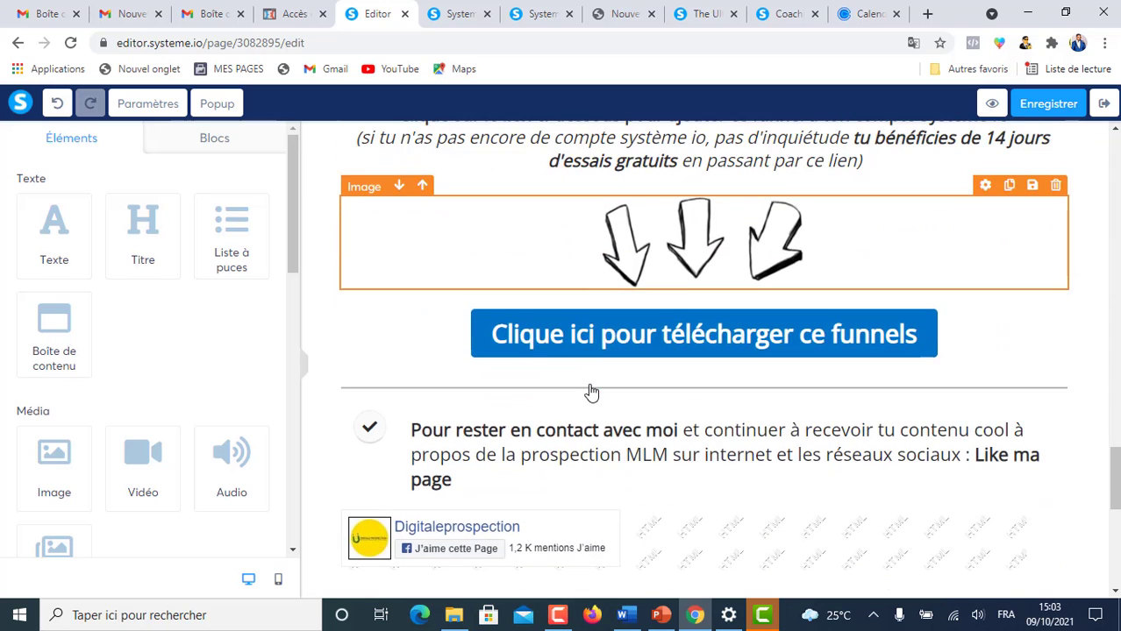
scroll(590, 390, down, 3)
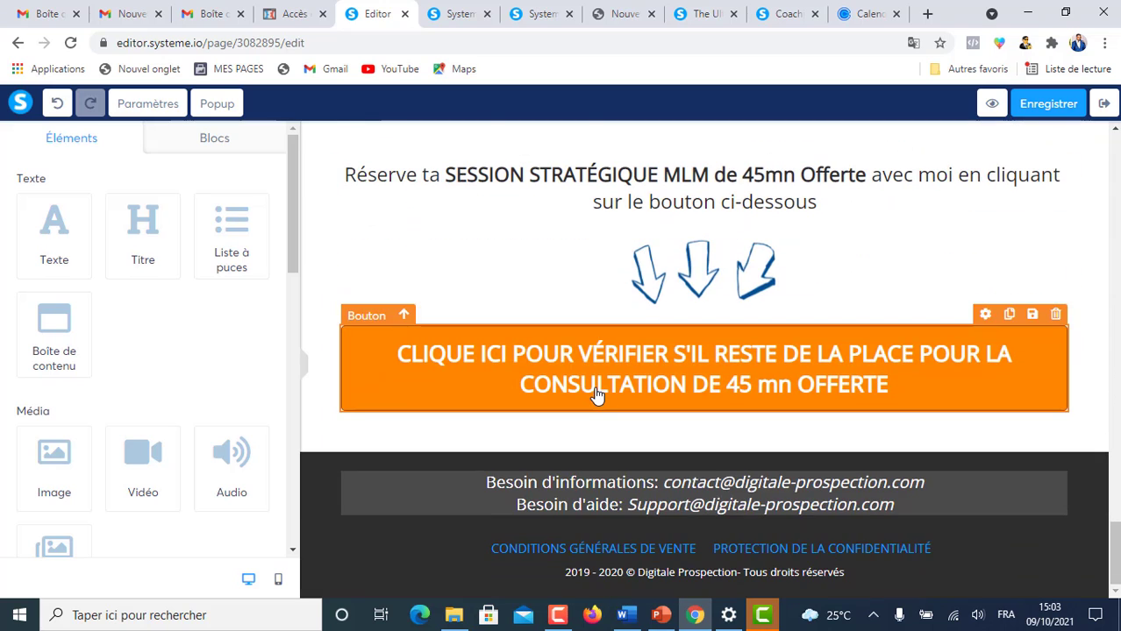
scroll(594, 396, up, 4)
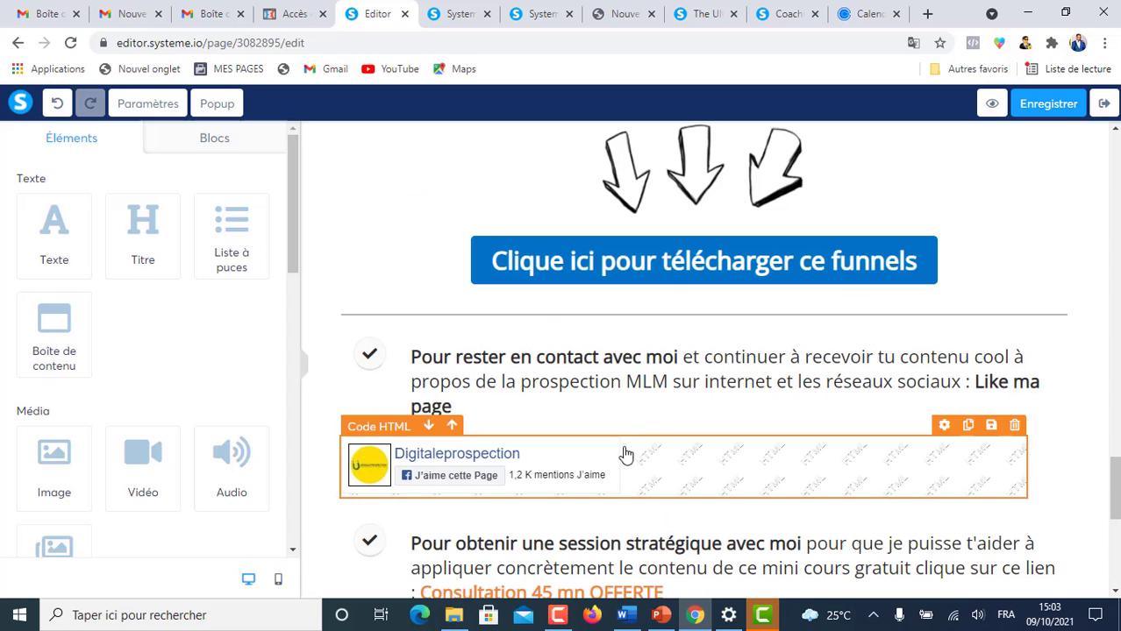
scroll(596, 396, up, 2)
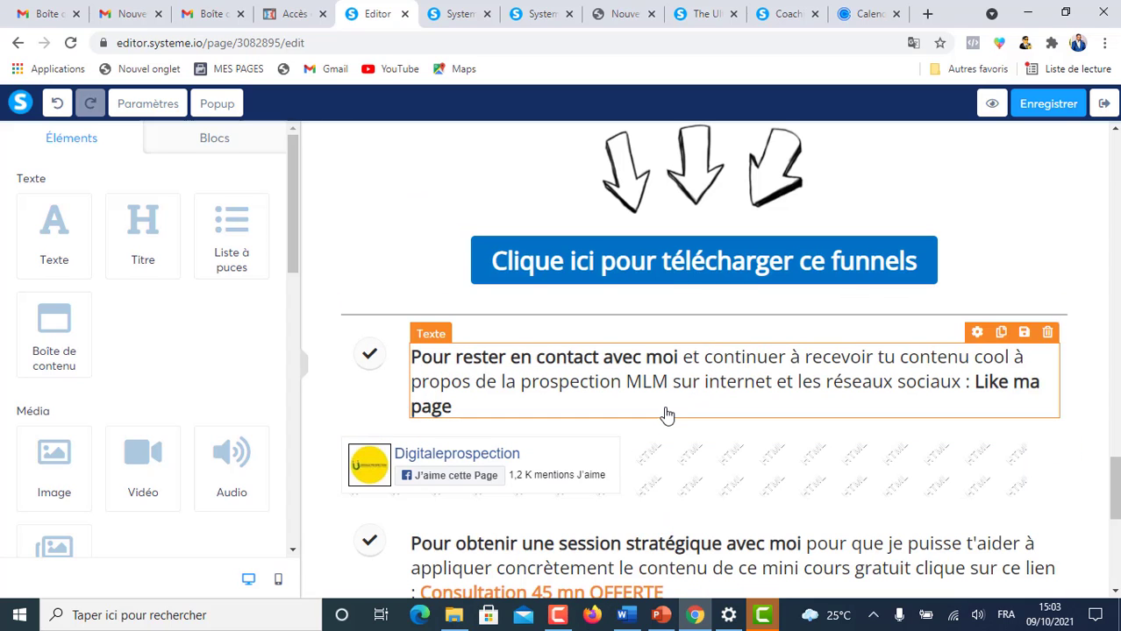
scroll(667, 414, down, 5)
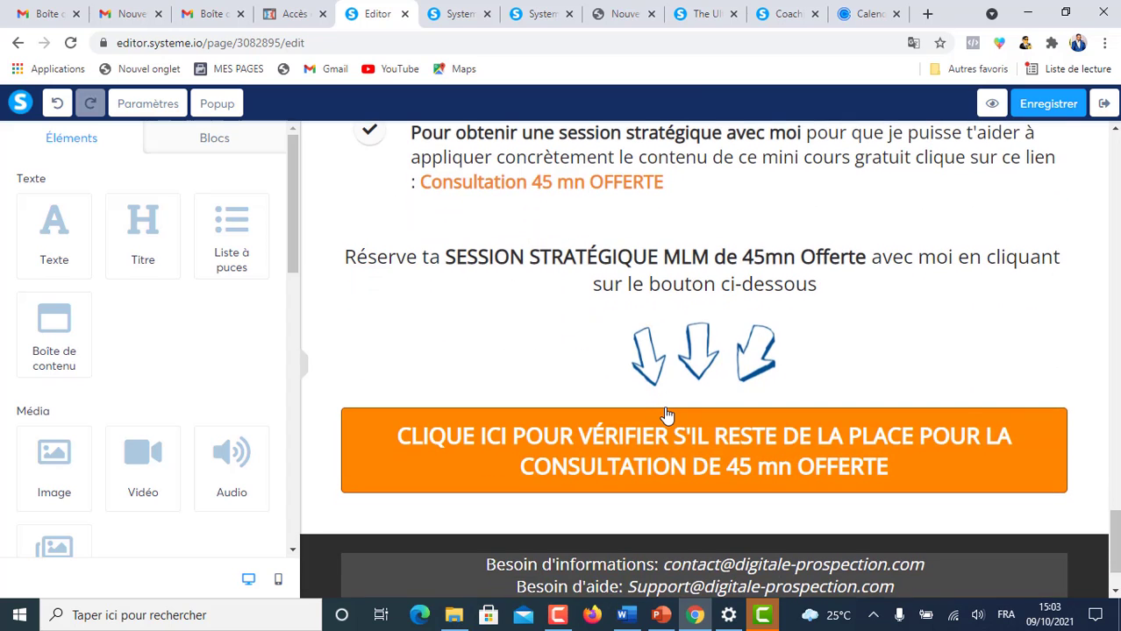
click(557, 615)
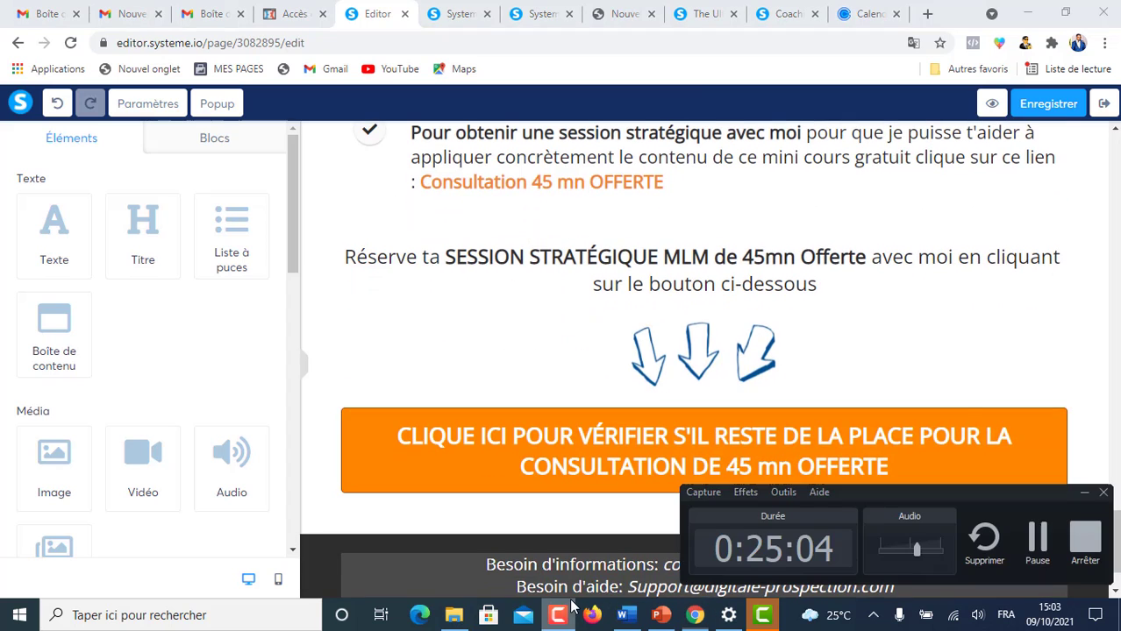